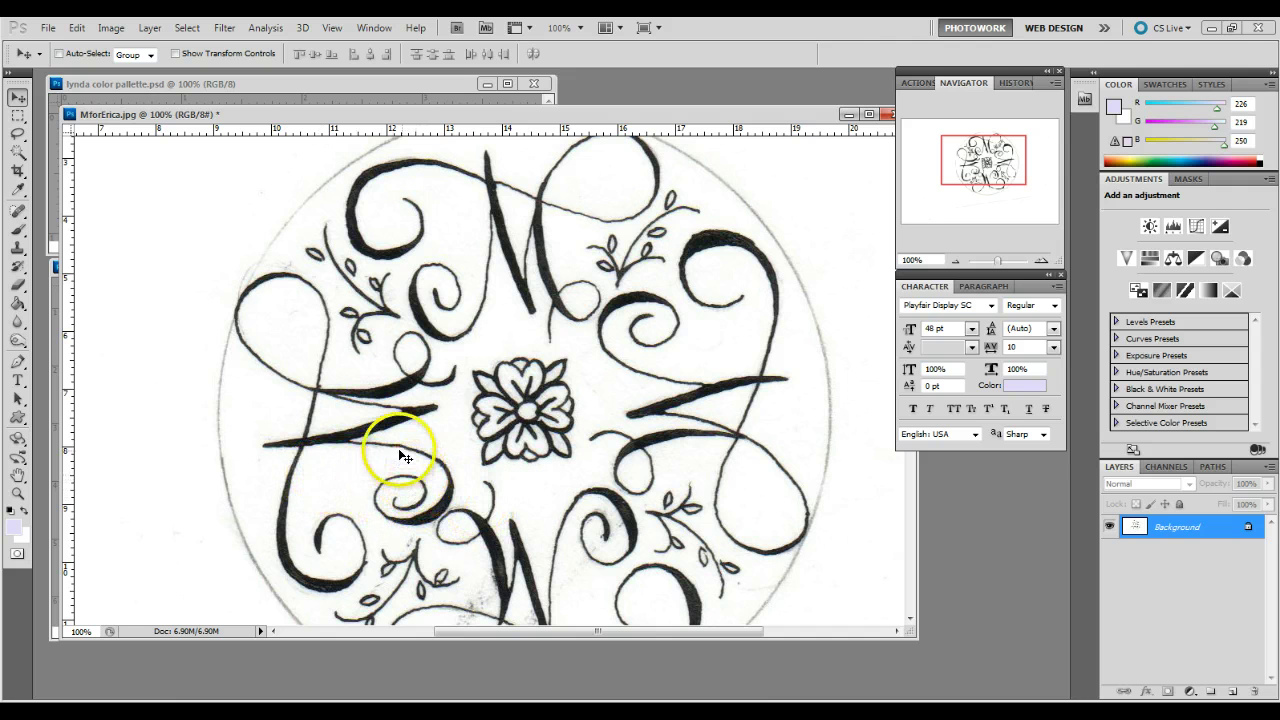
# Inspect the scanned monogram drawing at 200–300% zoom, then return to the full view.
pyautogui.click(18, 494)
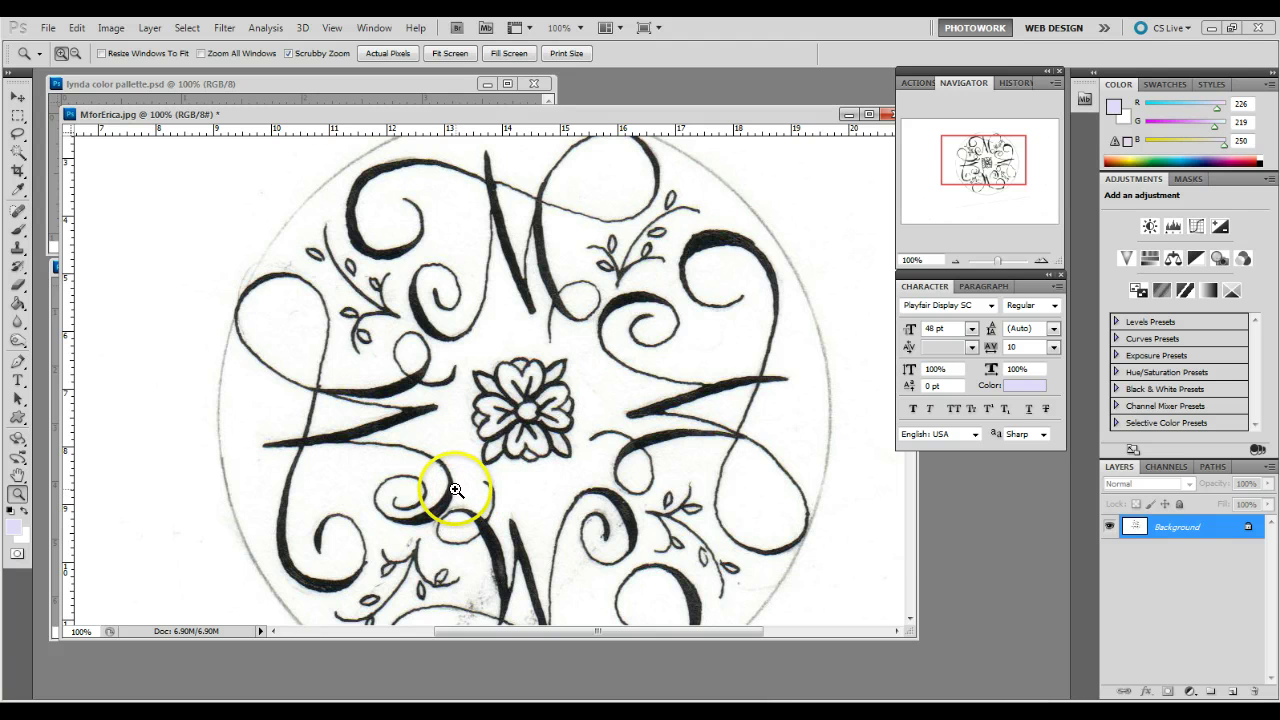
pyautogui.click(514, 592)
pyautogui.click(643, 343)
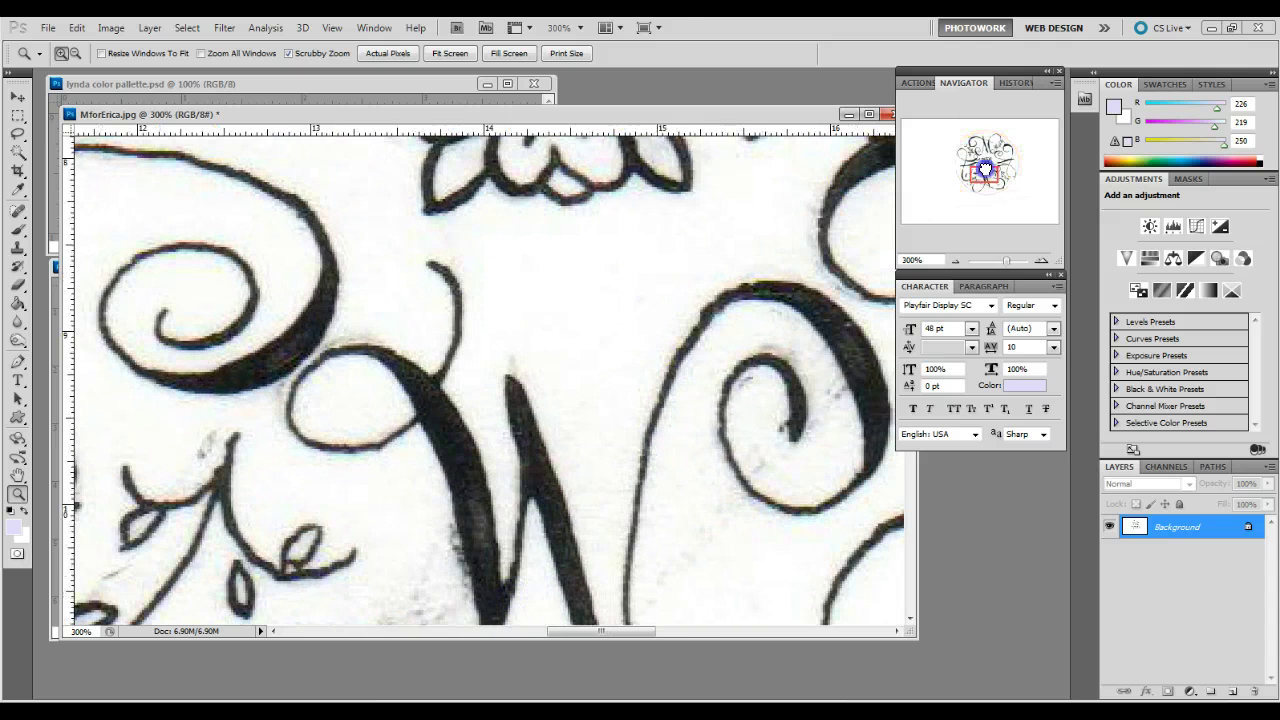
pyautogui.moveTo(985, 171); pyautogui.dragTo(980, 177)
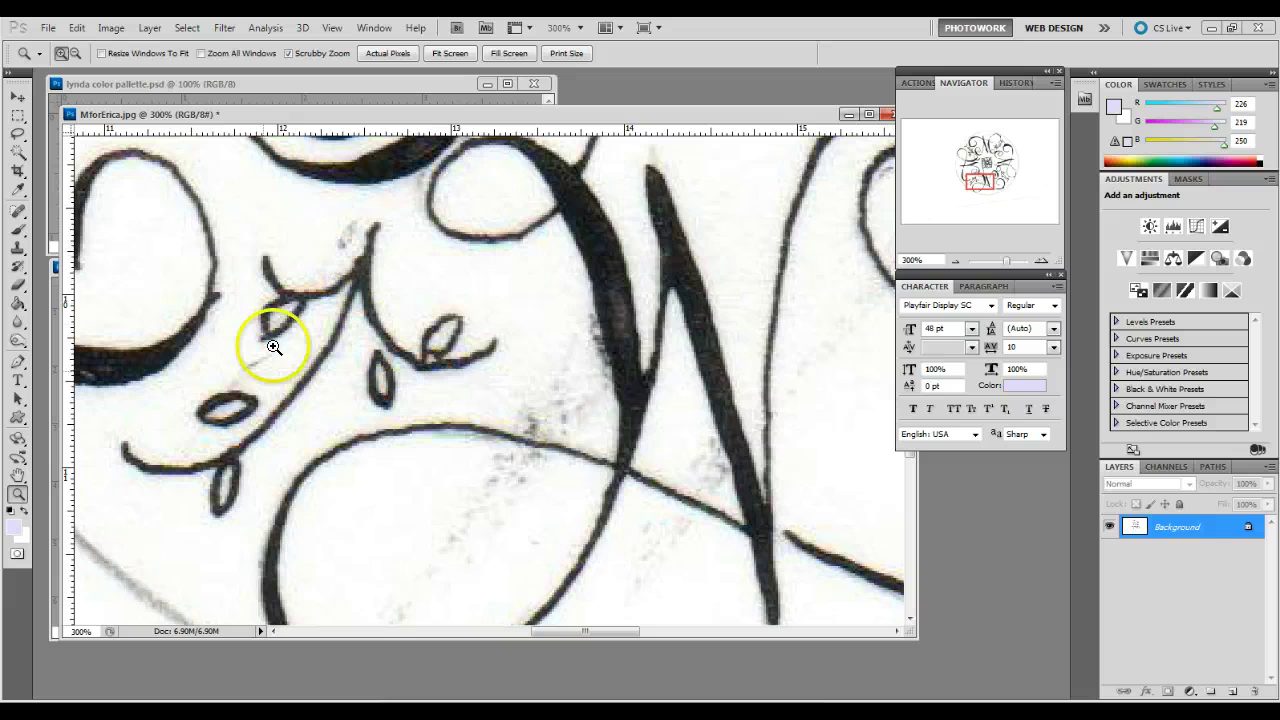
pyautogui.click(956, 260)
pyautogui.click(956, 260)
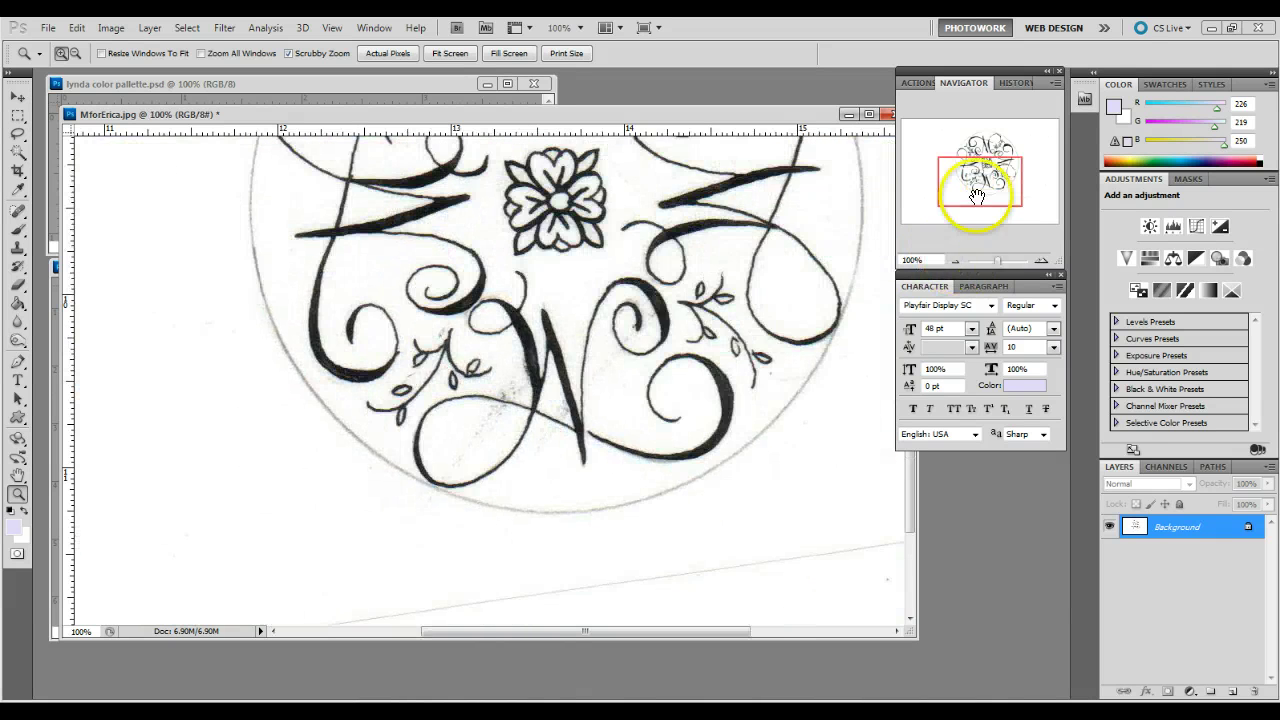
pyautogui.moveTo(978, 188); pyautogui.dragTo(994, 154)
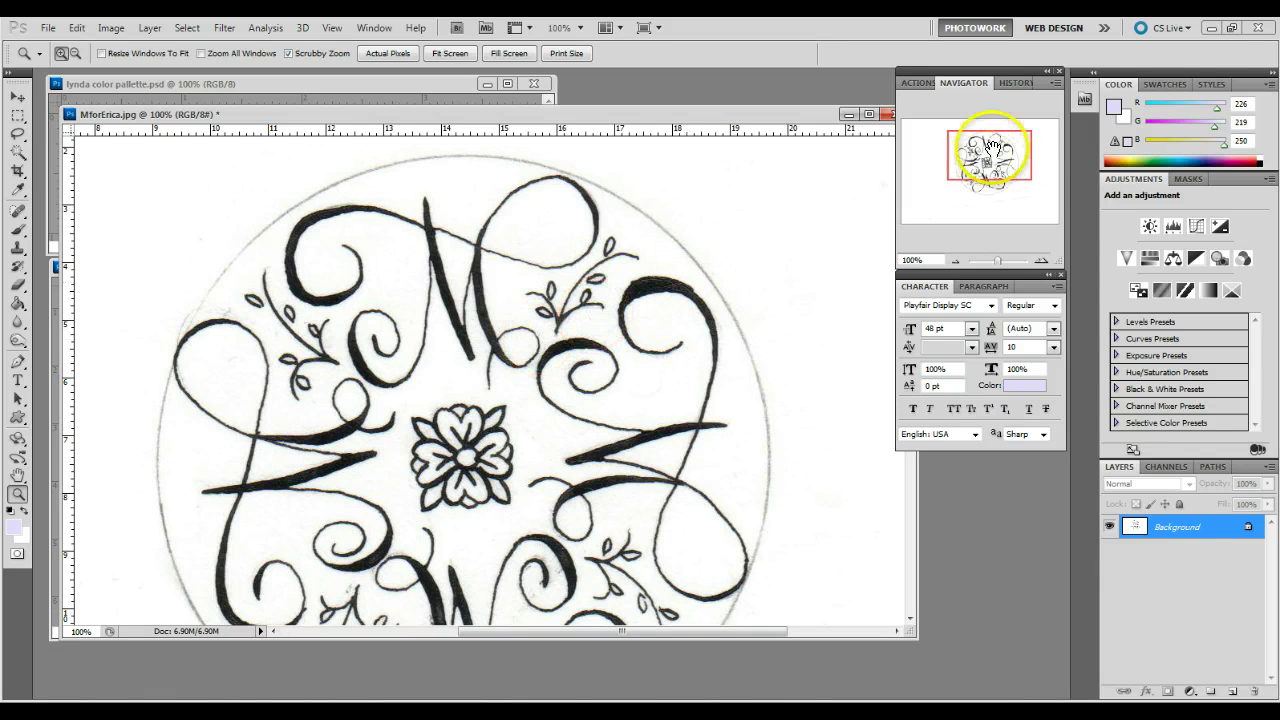
pyautogui.moveTo(993, 155); pyautogui.dragTo(990, 168)
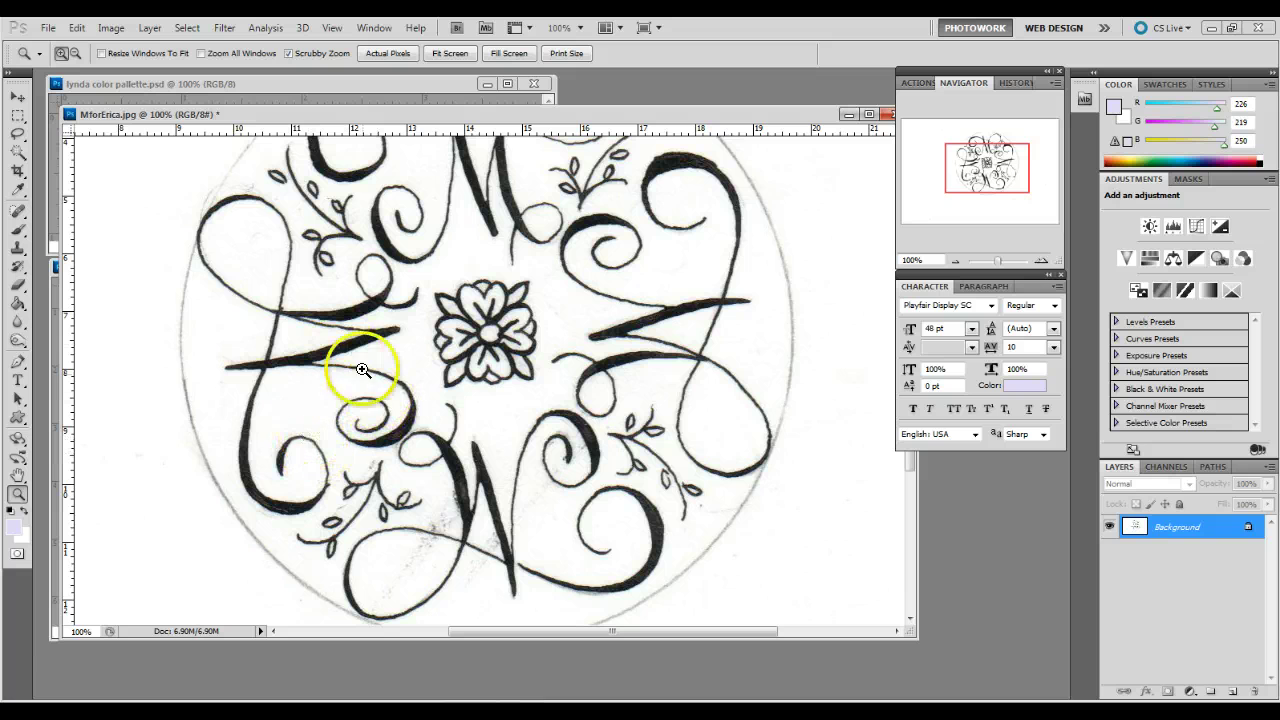
pyautogui.click(553, 209)
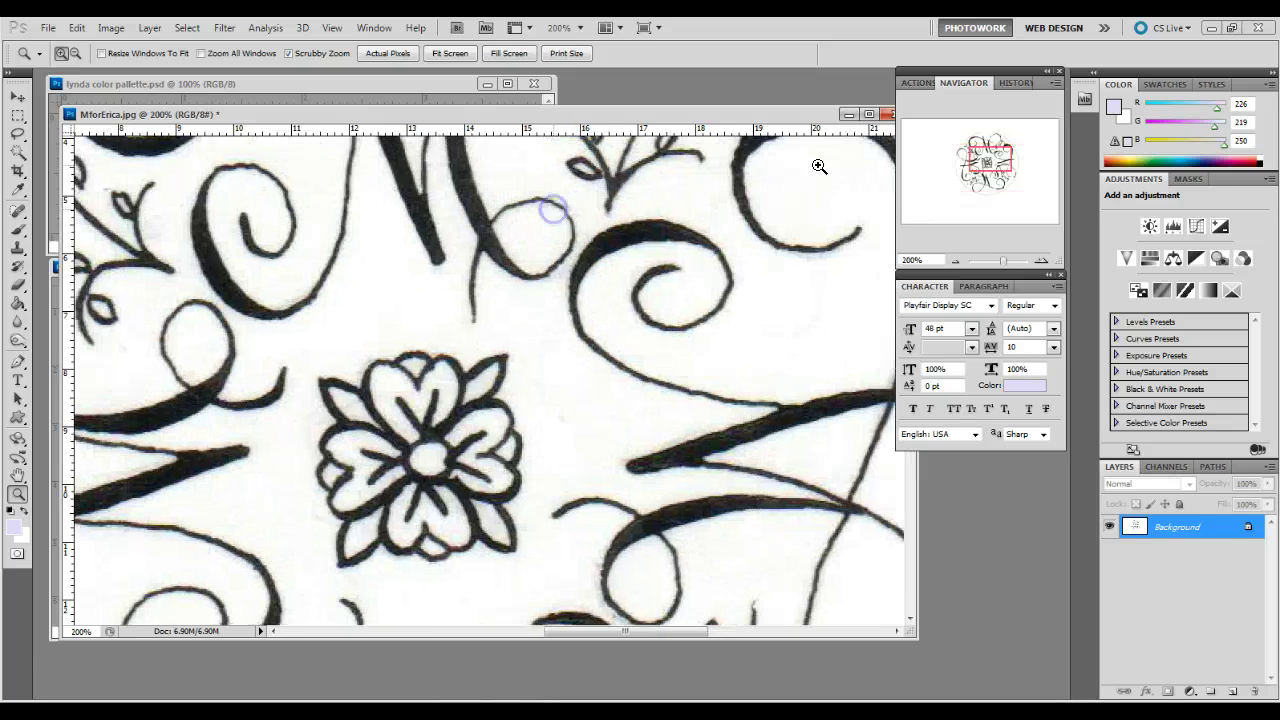
pyautogui.moveTo(957, 157); pyautogui.dragTo(990, 152)
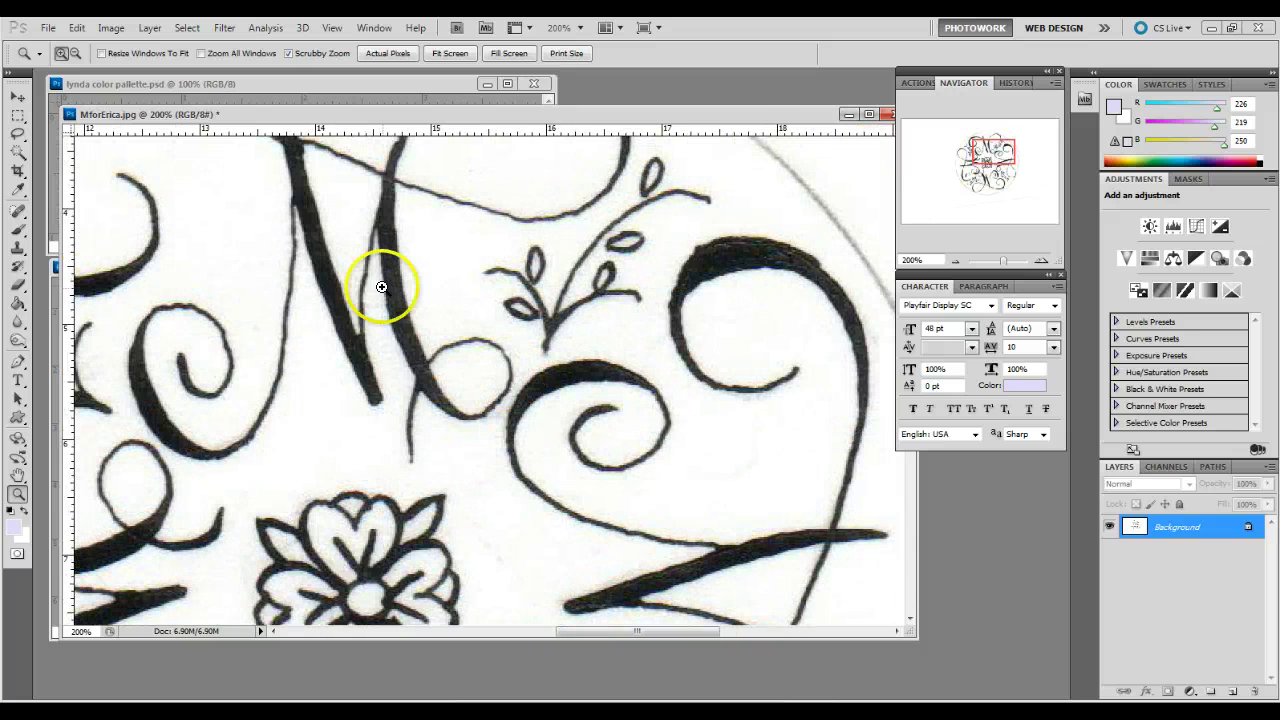
pyautogui.click(18, 98)
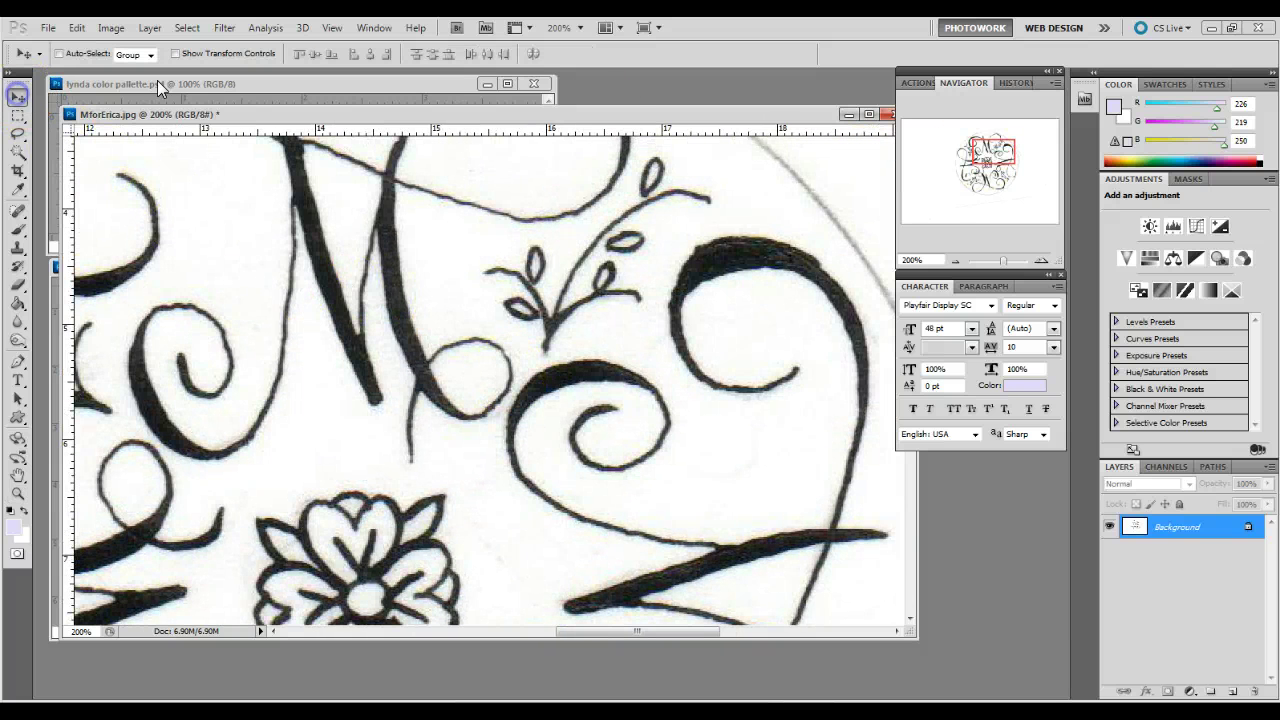
pyautogui.click(955, 261)
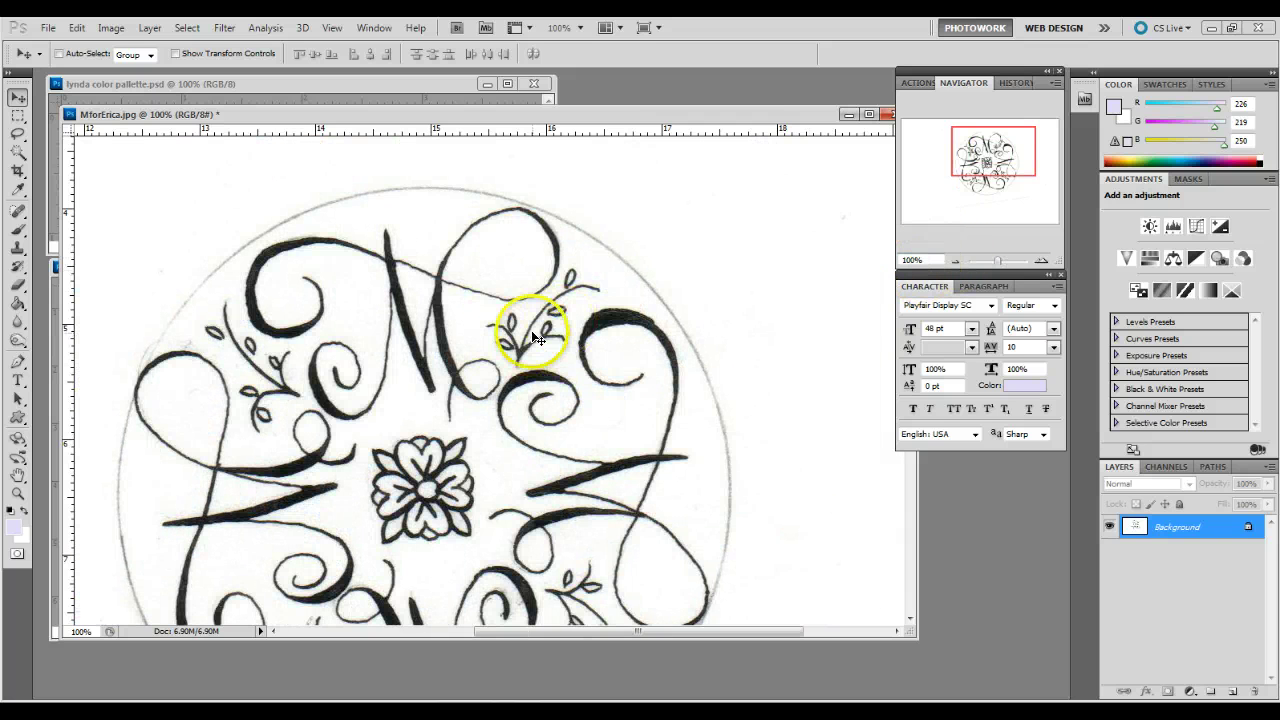
# Preview an Image > Adjustments > Threshold on the sketch, tuning the level to about 175.
pyautogui.click(111, 27)
pyautogui.moveTo(140, 67)
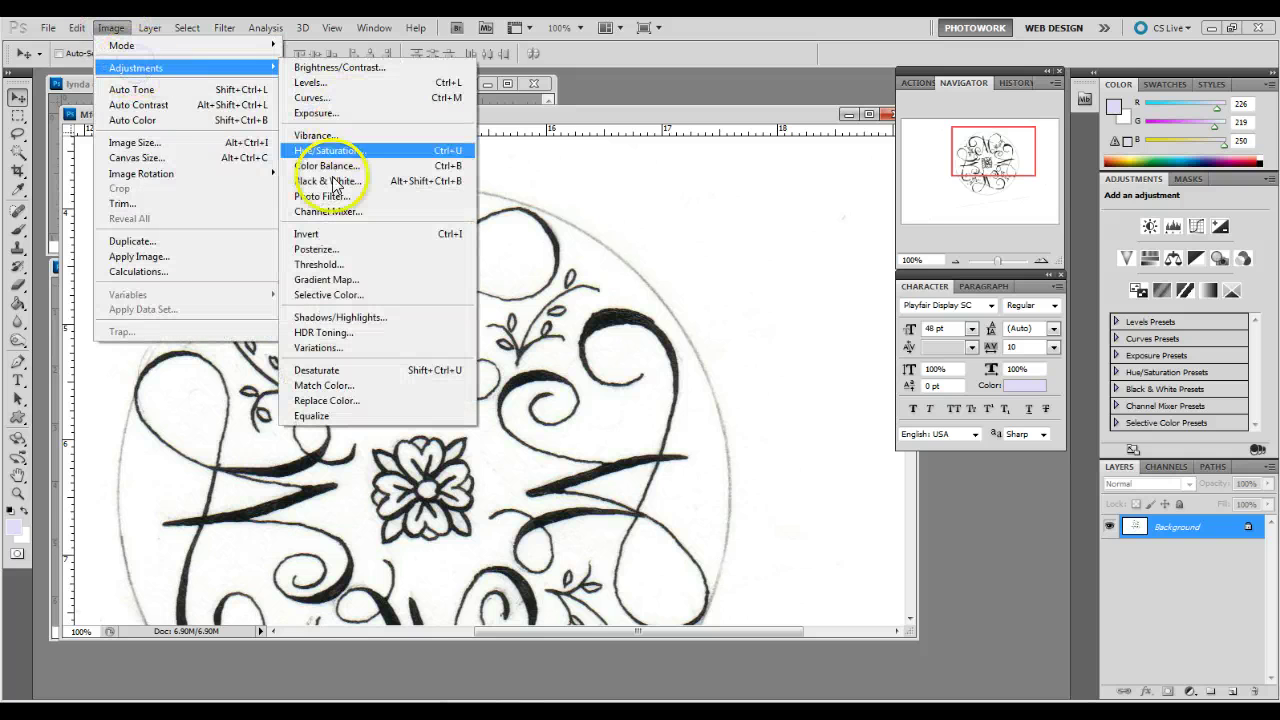
pyautogui.click(325, 264)
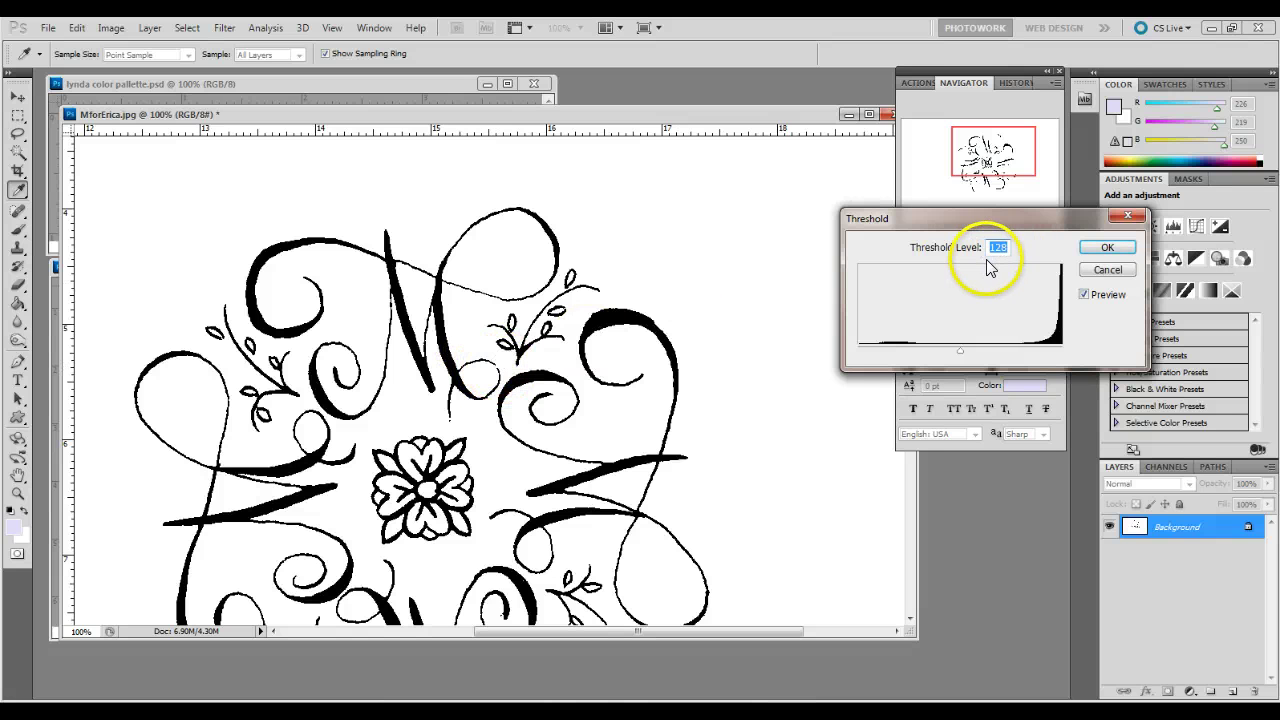
pyautogui.moveTo(959, 352); pyautogui.dragTo(1022, 352)
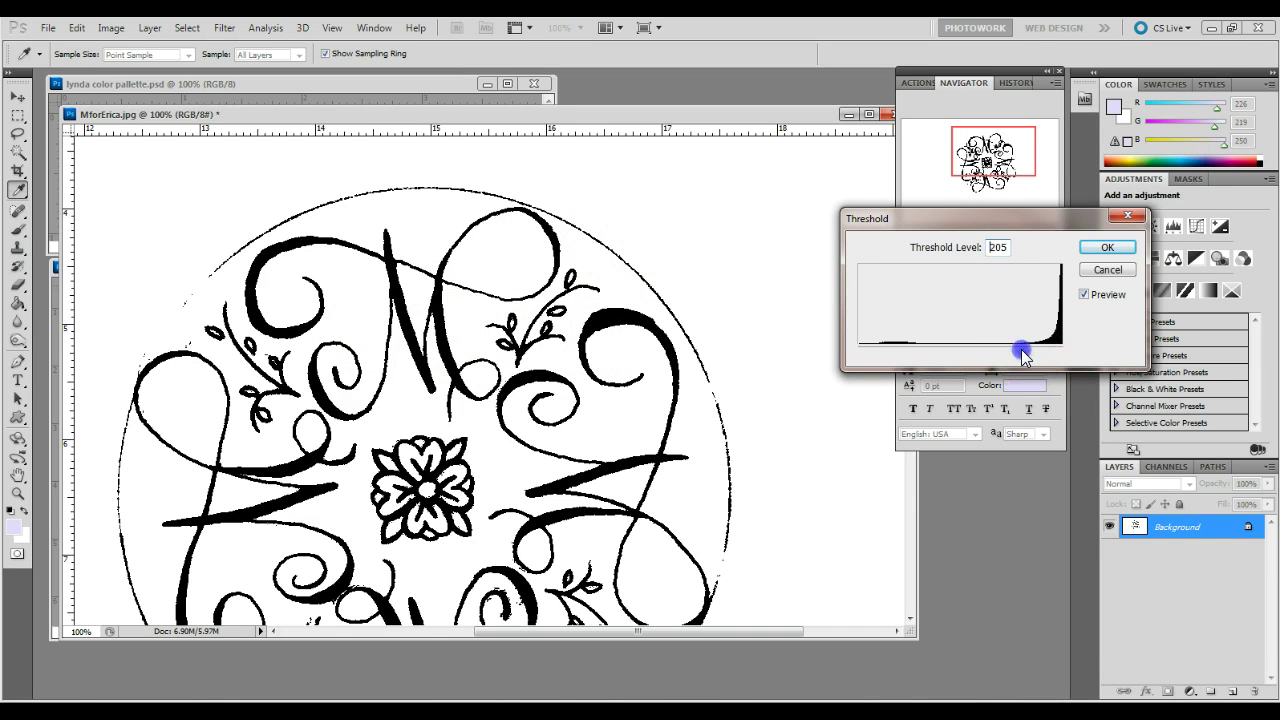
pyautogui.moveTo(1023, 355); pyautogui.dragTo(1022, 355)
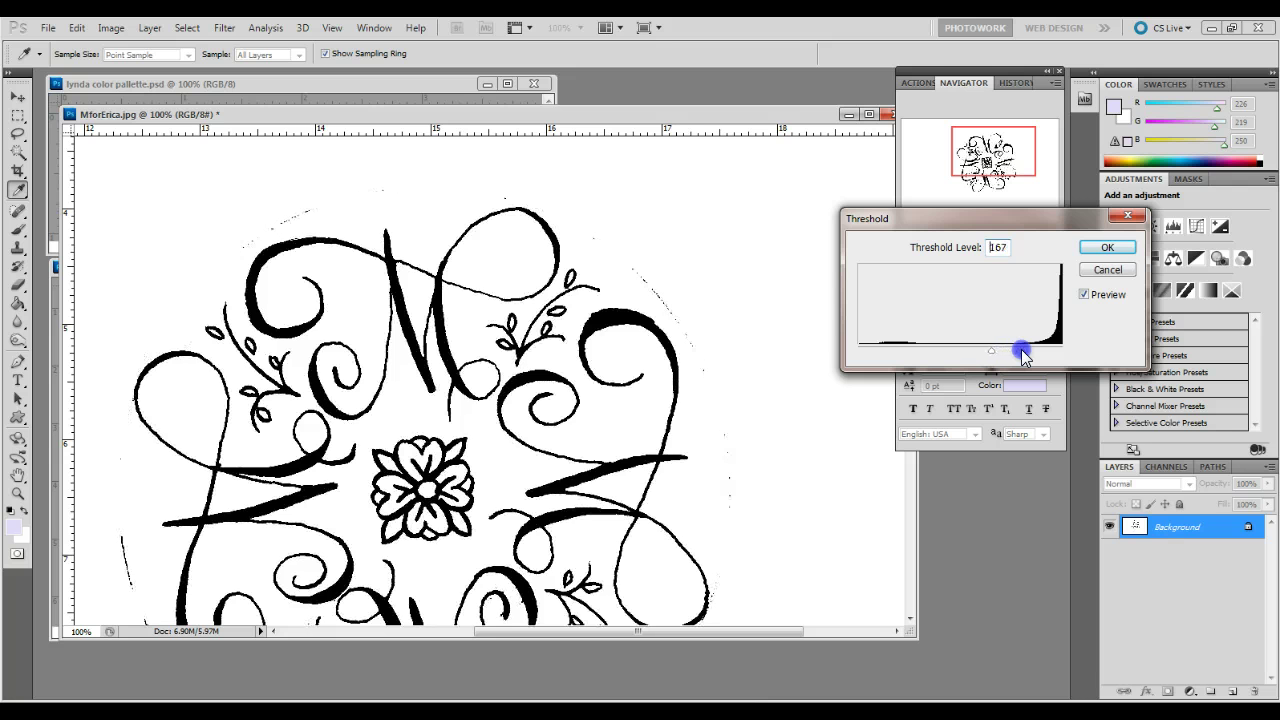
pyautogui.moveTo(1023, 355); pyautogui.dragTo(1022, 355)
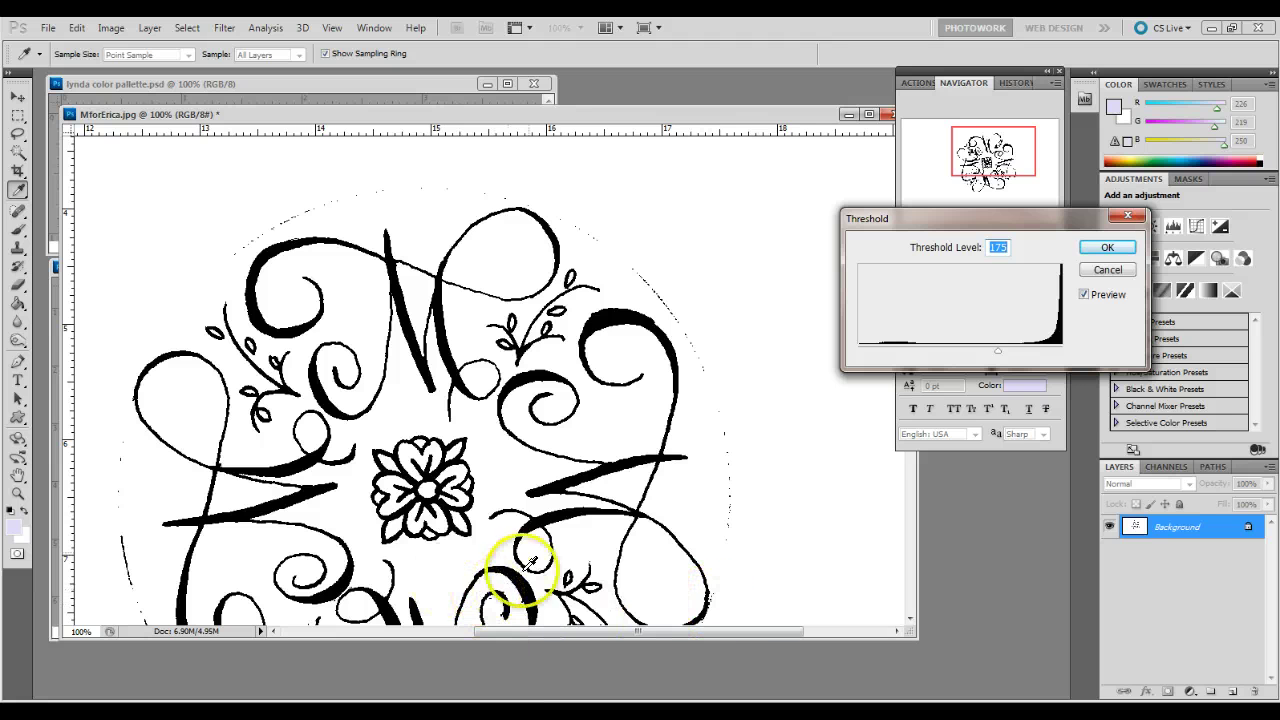
# Apply the threshold, then Magic Wand-select the bottom strokes, right spiral, upper stroke and M.
pyautogui.click(1105, 247)
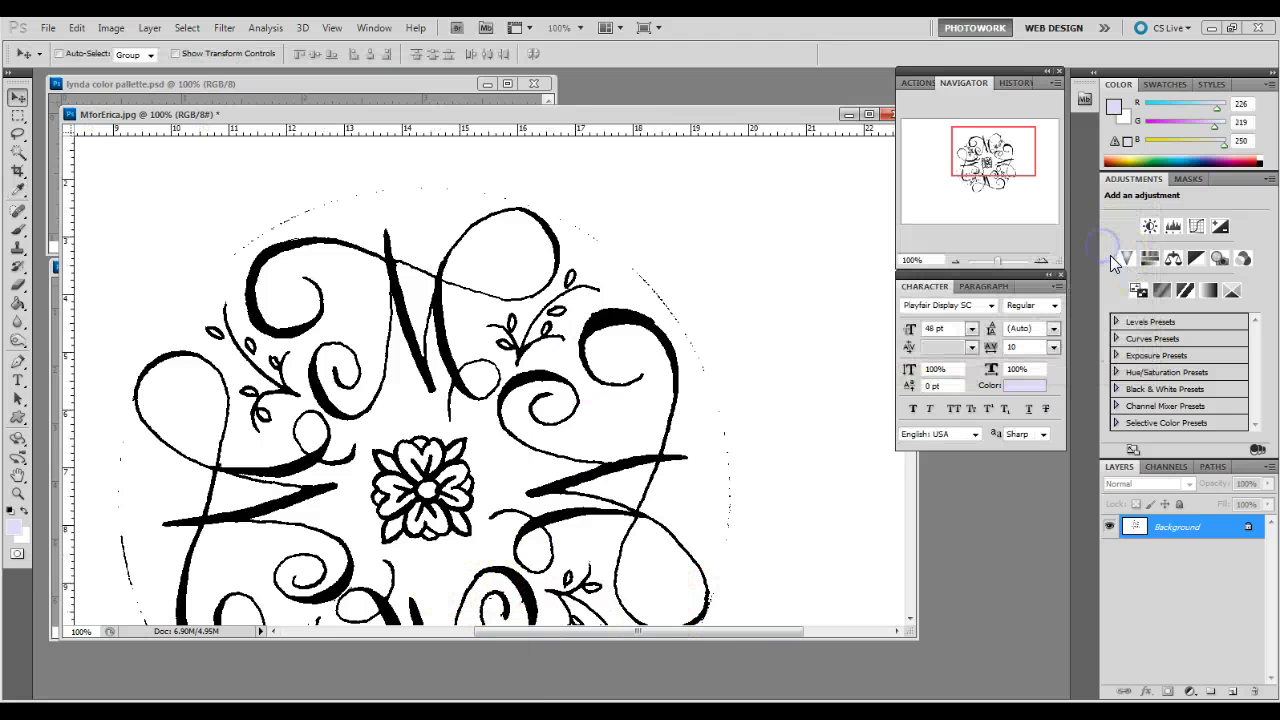
pyautogui.moveTo(1024, 152); pyautogui.dragTo(1019, 152)
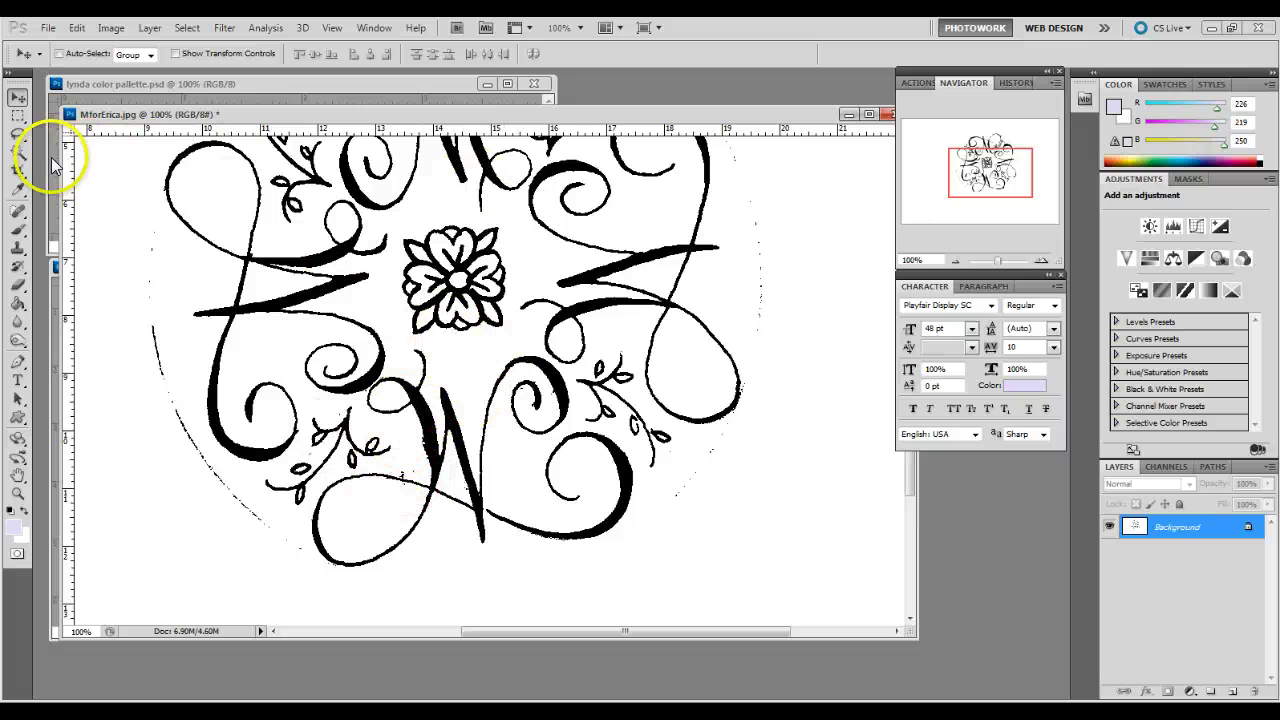
pyautogui.click(16, 152)
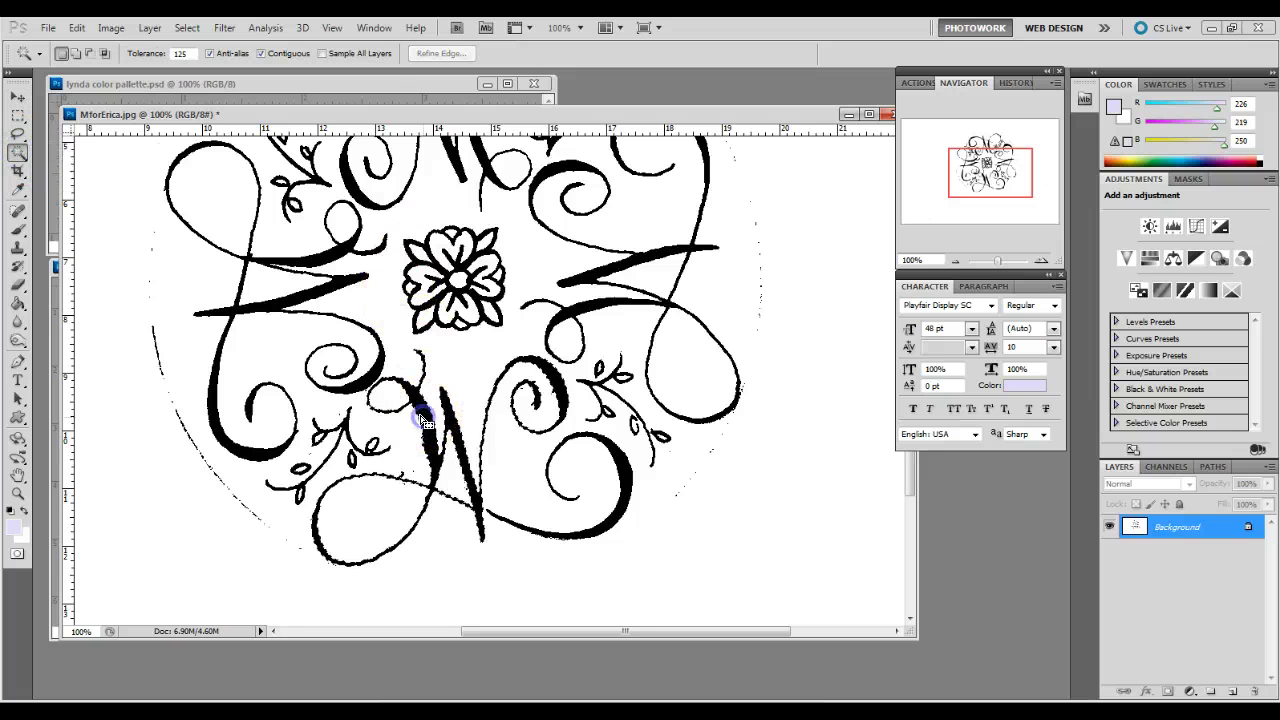
pyautogui.click(360, 376)
pyautogui.click(609, 486)
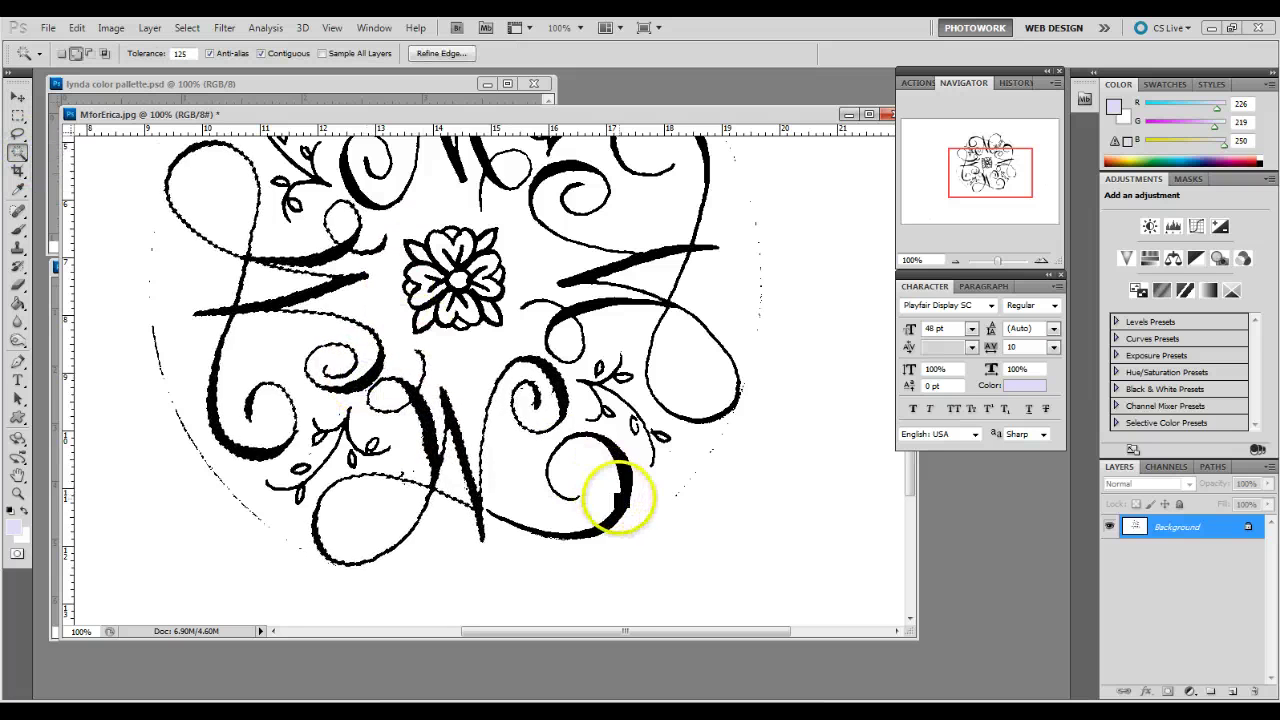
pyautogui.click(598, 270)
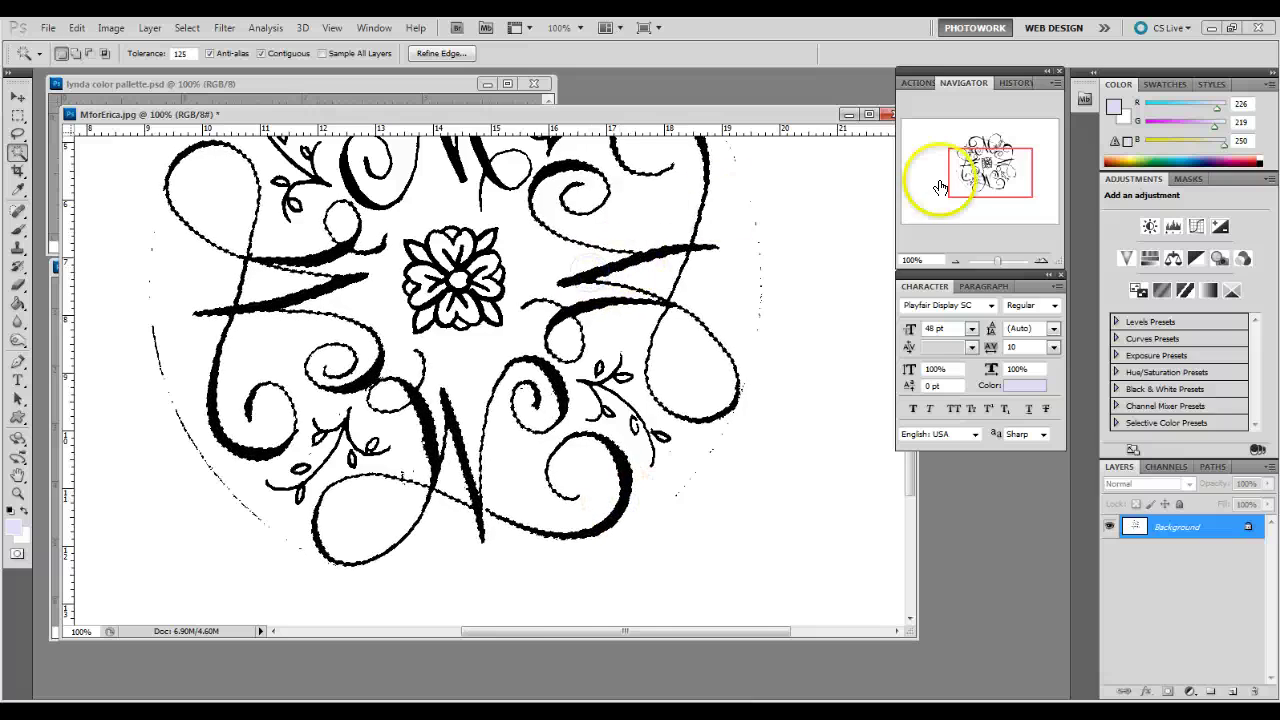
pyautogui.moveTo(971, 175); pyautogui.dragTo(968, 161)
pyautogui.click(478, 250)
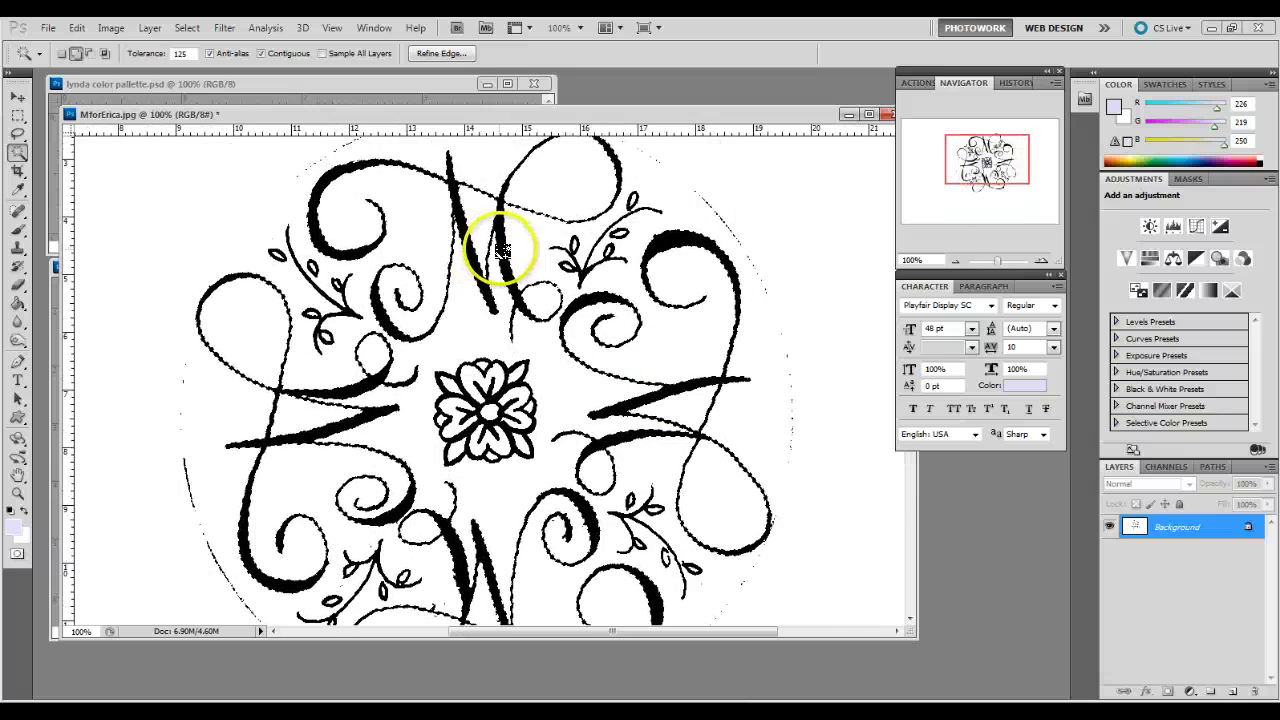
# Copy the selected strokes to a new layer named M, then reselect Background.
pyautogui.click(22, 100)
pyautogui.click(149, 27)
pyautogui.moveTo(170, 45)
pyautogui.click(370, 113)
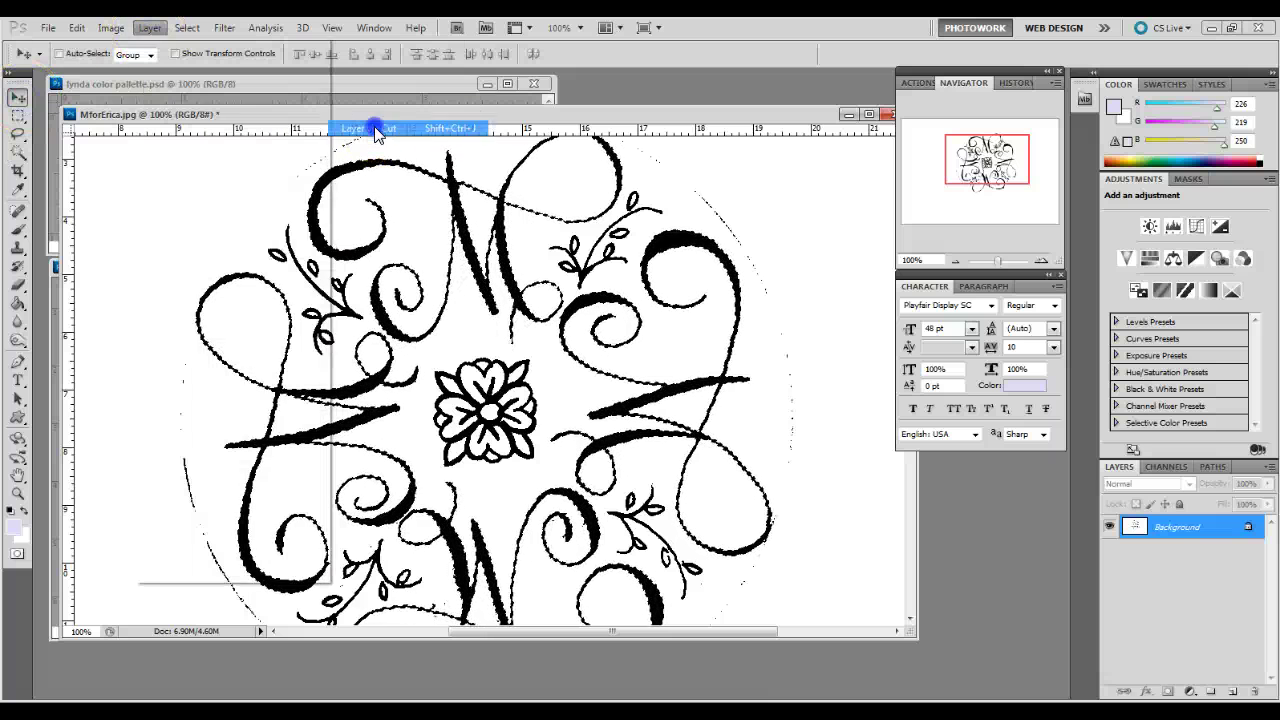
pyautogui.write('M')
pyautogui.click(1207, 522)
pyautogui.click(1180, 553)
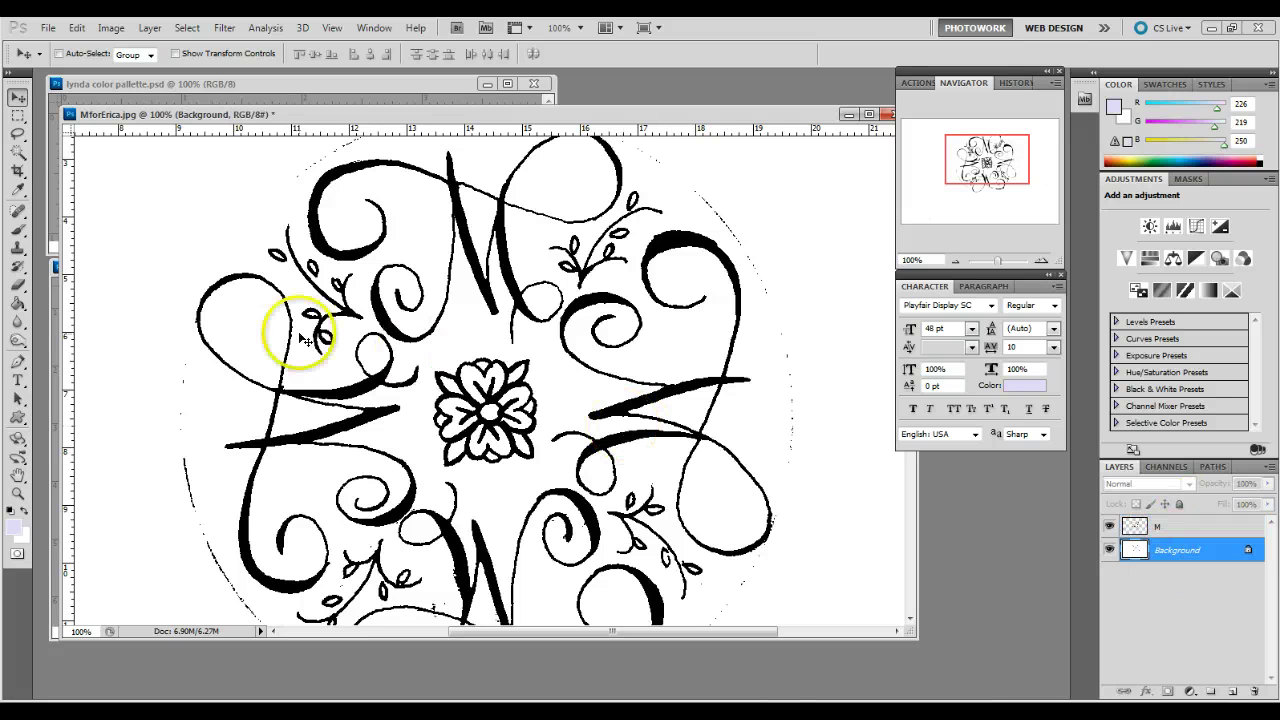
# Magic Wand the centre flower and cut it onto its own flower layer via Layer via Cut.
pyautogui.click(16, 152)
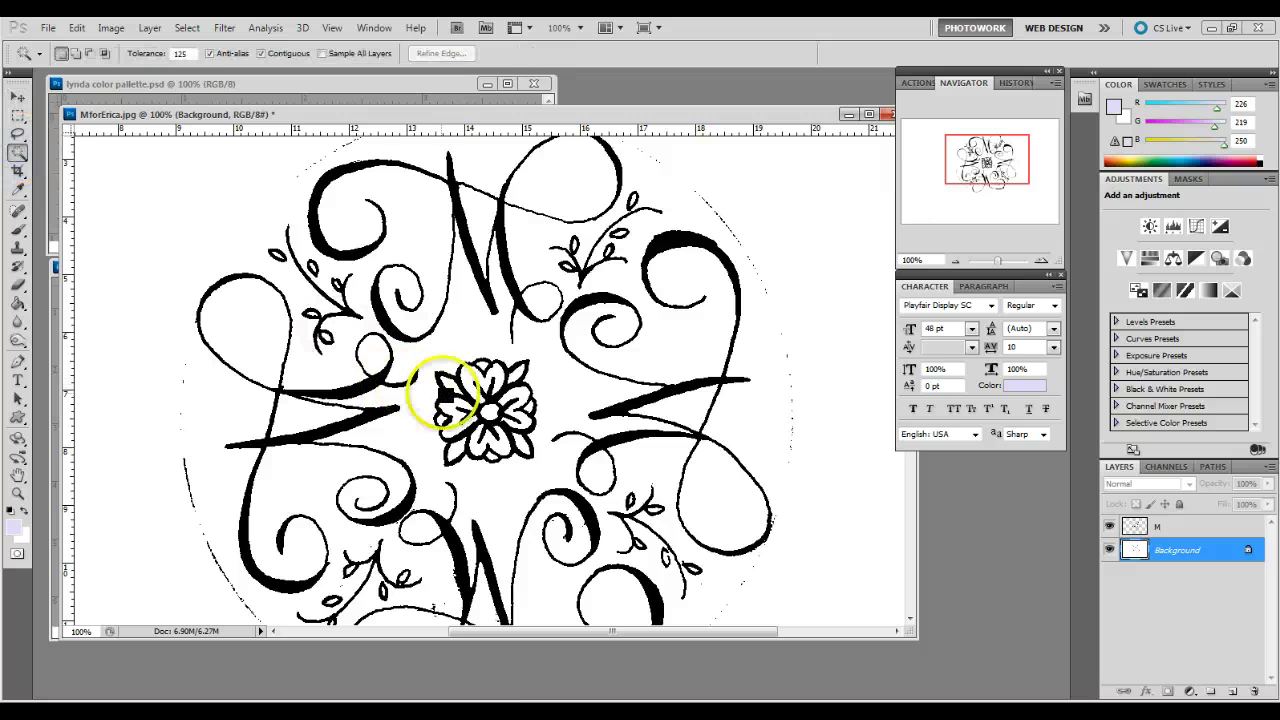
pyautogui.click(480, 408)
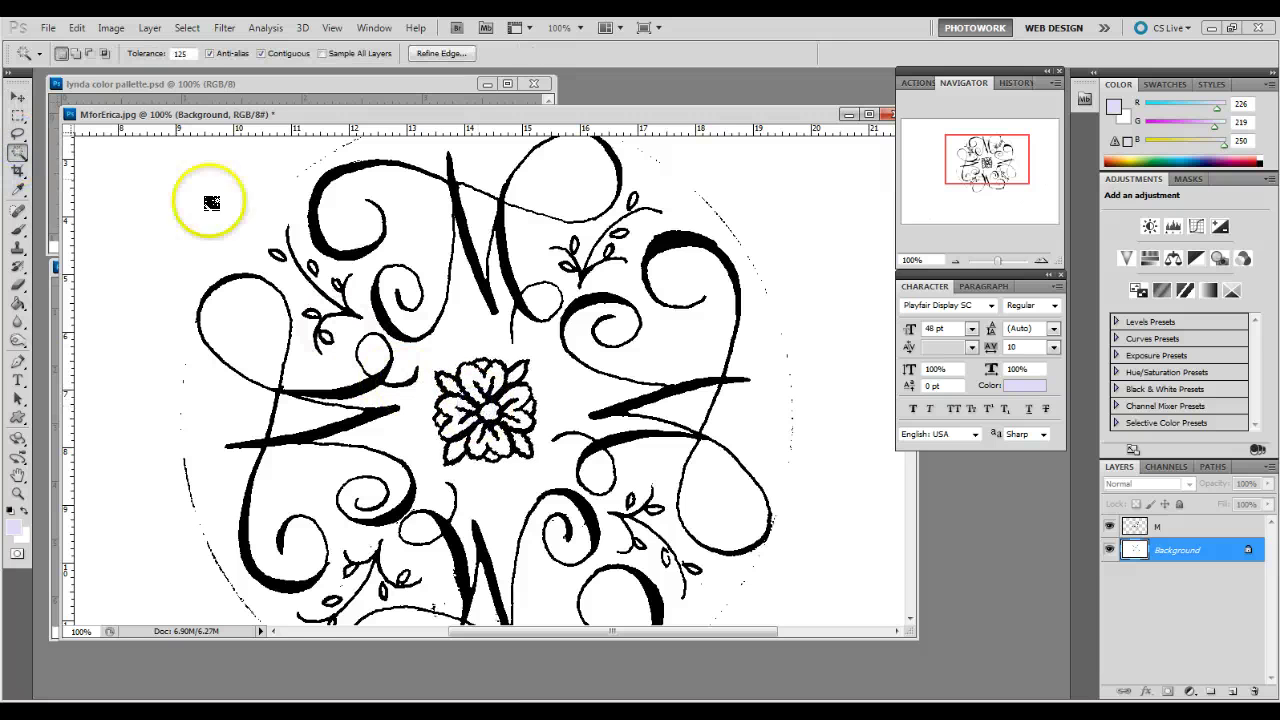
pyautogui.click(16, 96)
pyautogui.click(148, 27)
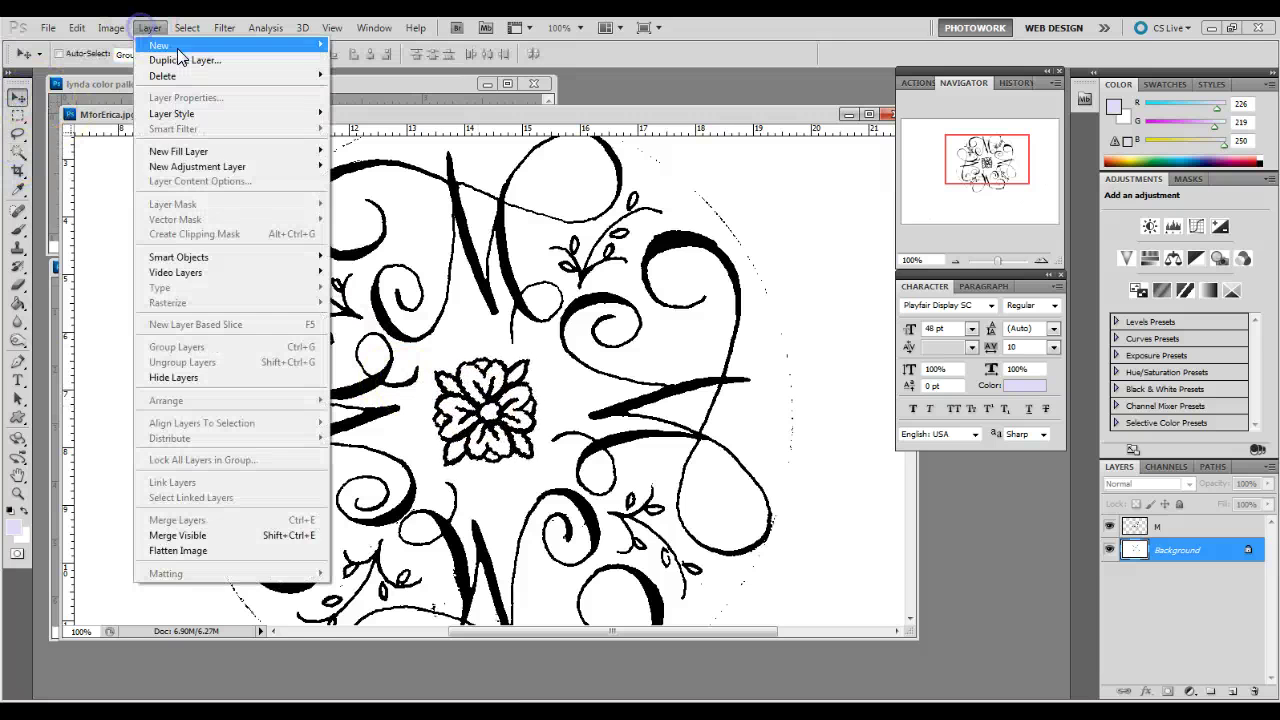
pyautogui.moveTo(200, 45)
pyautogui.click(388, 130)
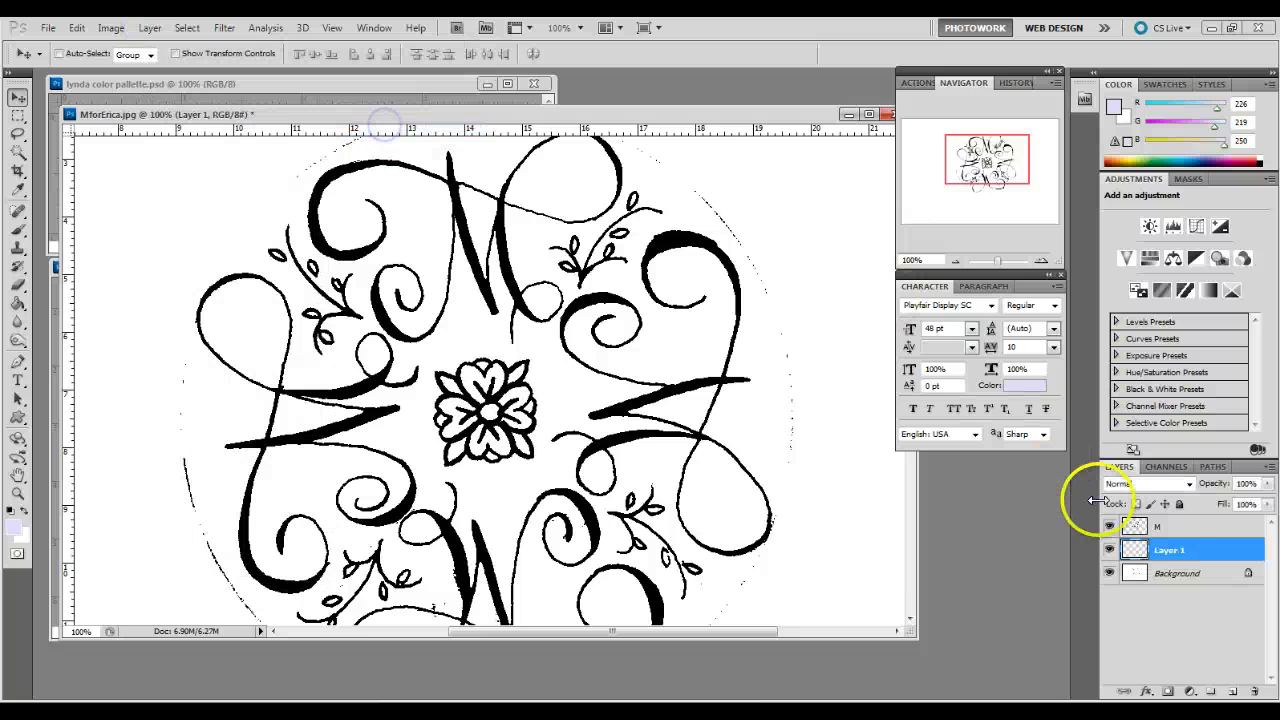
pyautogui.click(1198, 576)
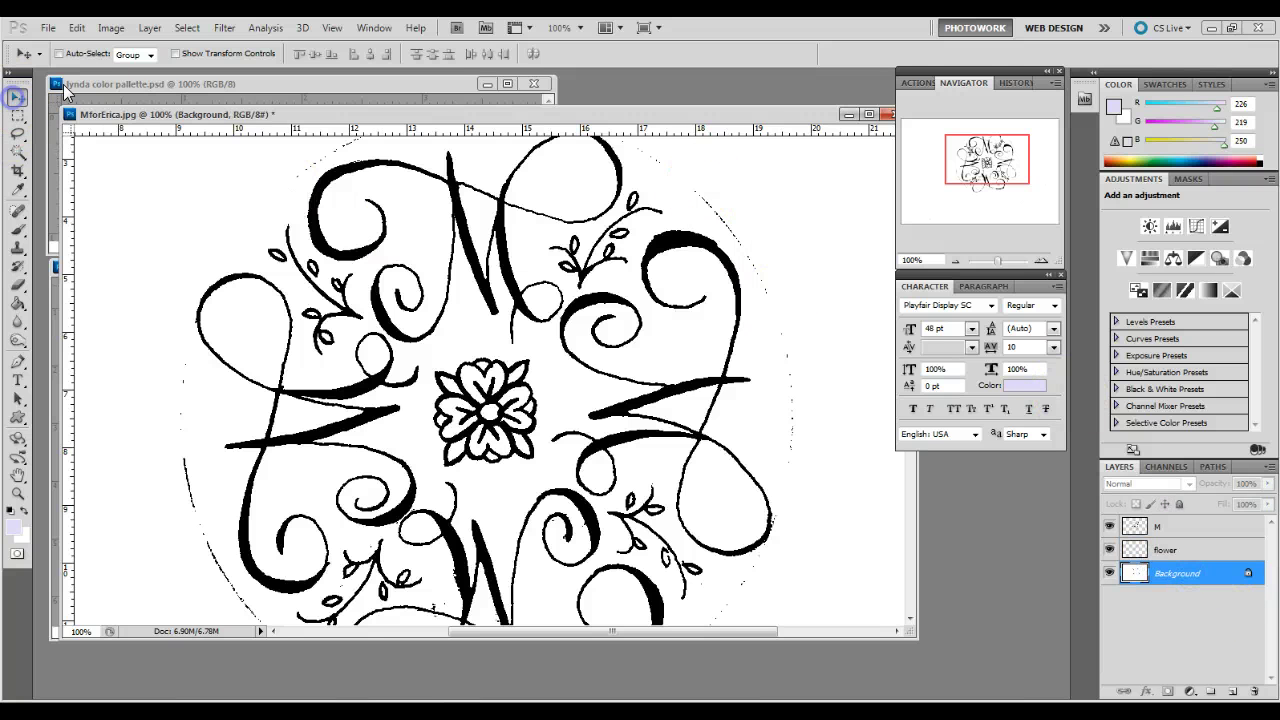
# Magic Wand-select the leaf sprigs at the upper left and around the upper-right flourish.
pyautogui.click(17, 152)
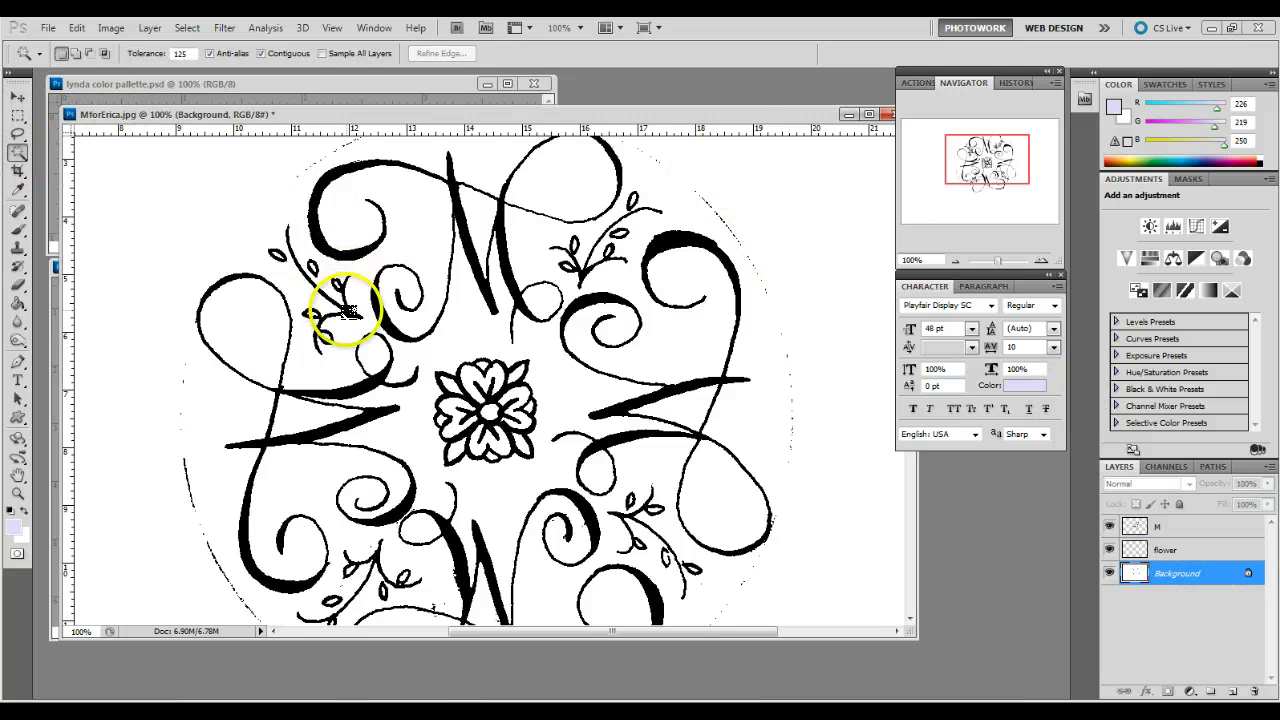
pyautogui.click(318, 274)
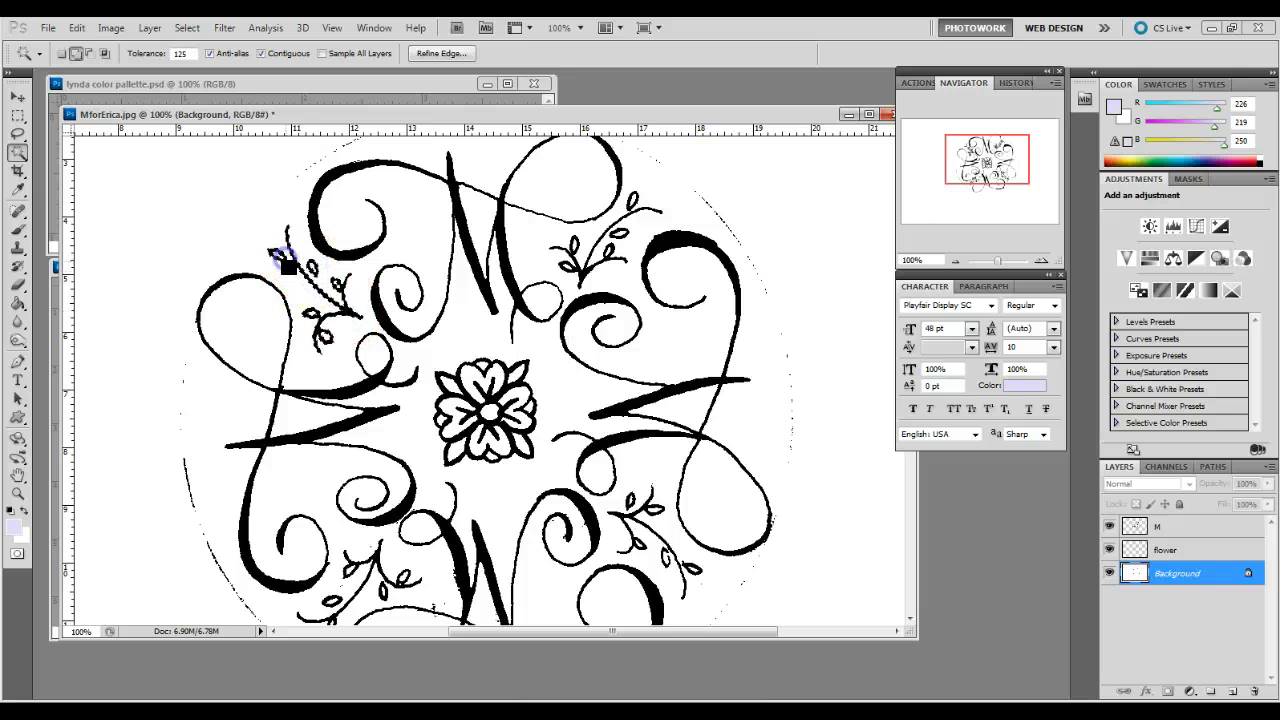
pyautogui.click(17, 493)
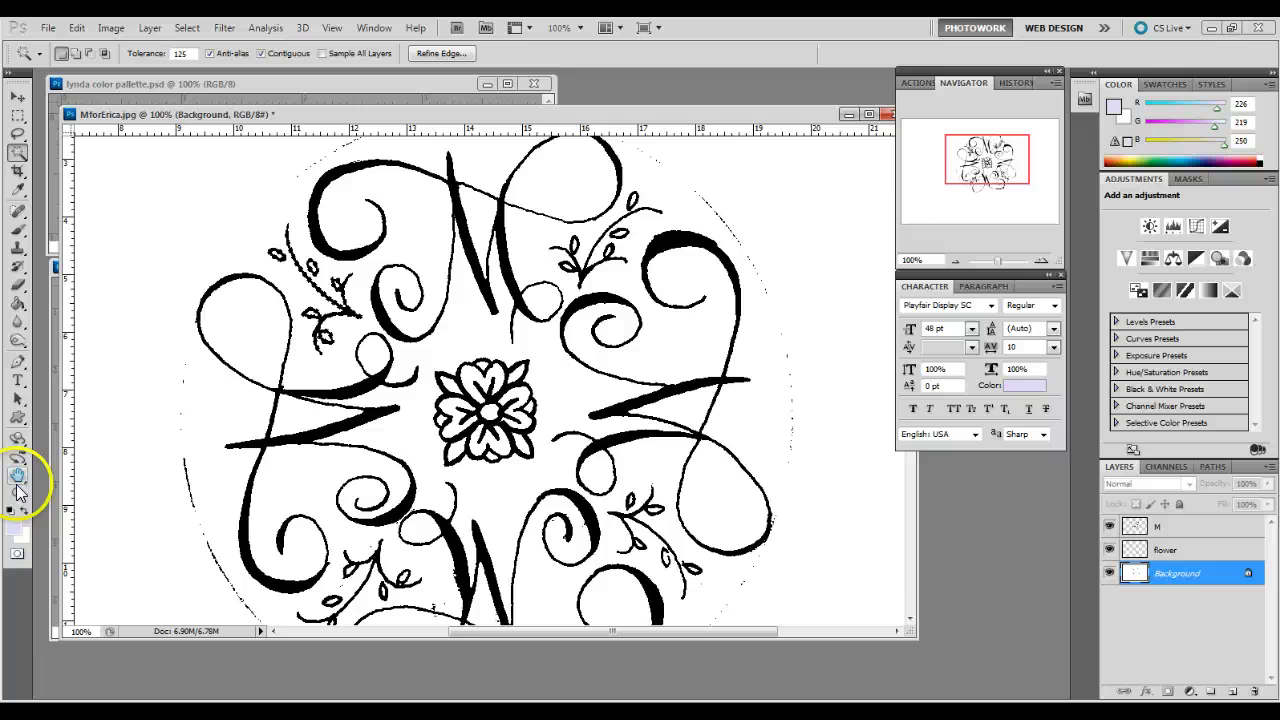
pyautogui.click(625, 275)
pyautogui.click(17, 152)
pyautogui.click(531, 289)
pyautogui.click(867, 196)
pyautogui.moveTo(971, 157); pyautogui.dragTo(971, 152)
pyautogui.click(588, 268)
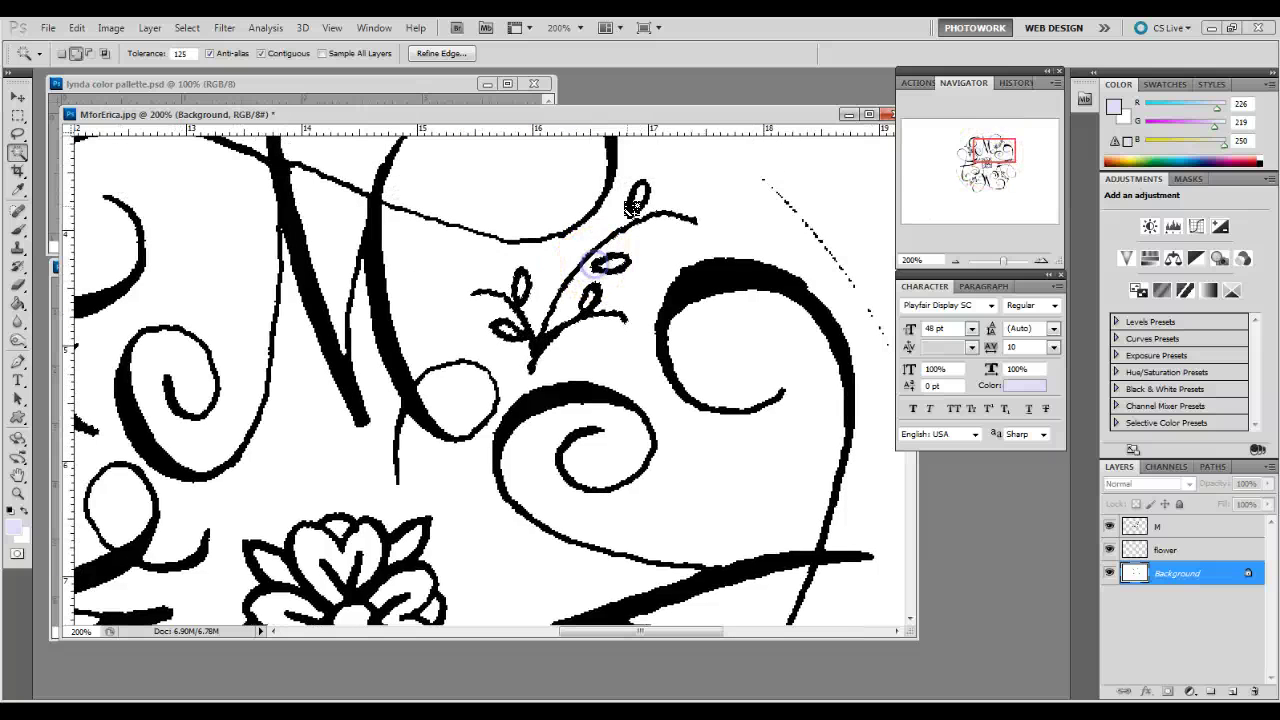
pyautogui.click(820, 171)
# Add the lower and lower-left leaf sprigs to the leaf selection.
pyautogui.click(988, 150)
pyautogui.moveTo(988, 150); pyautogui.dragTo(993, 183)
pyautogui.click(630, 176)
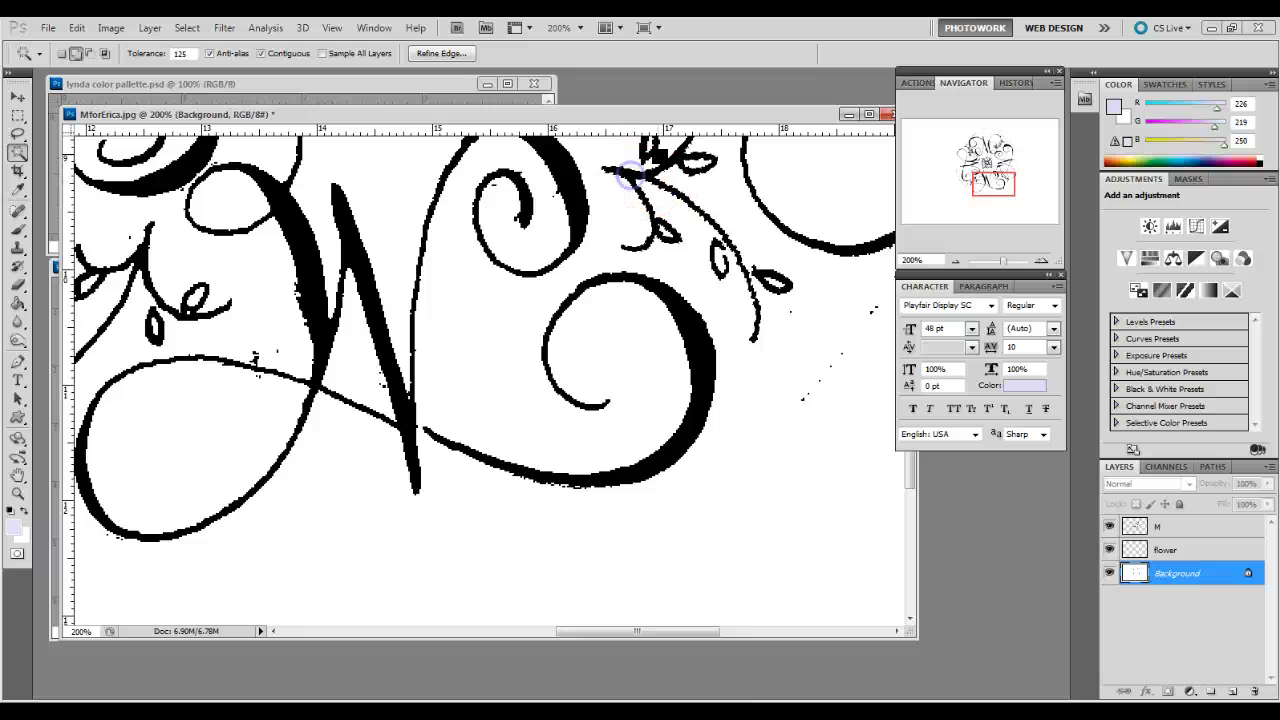
pyautogui.click(646, 143)
pyautogui.click(714, 251)
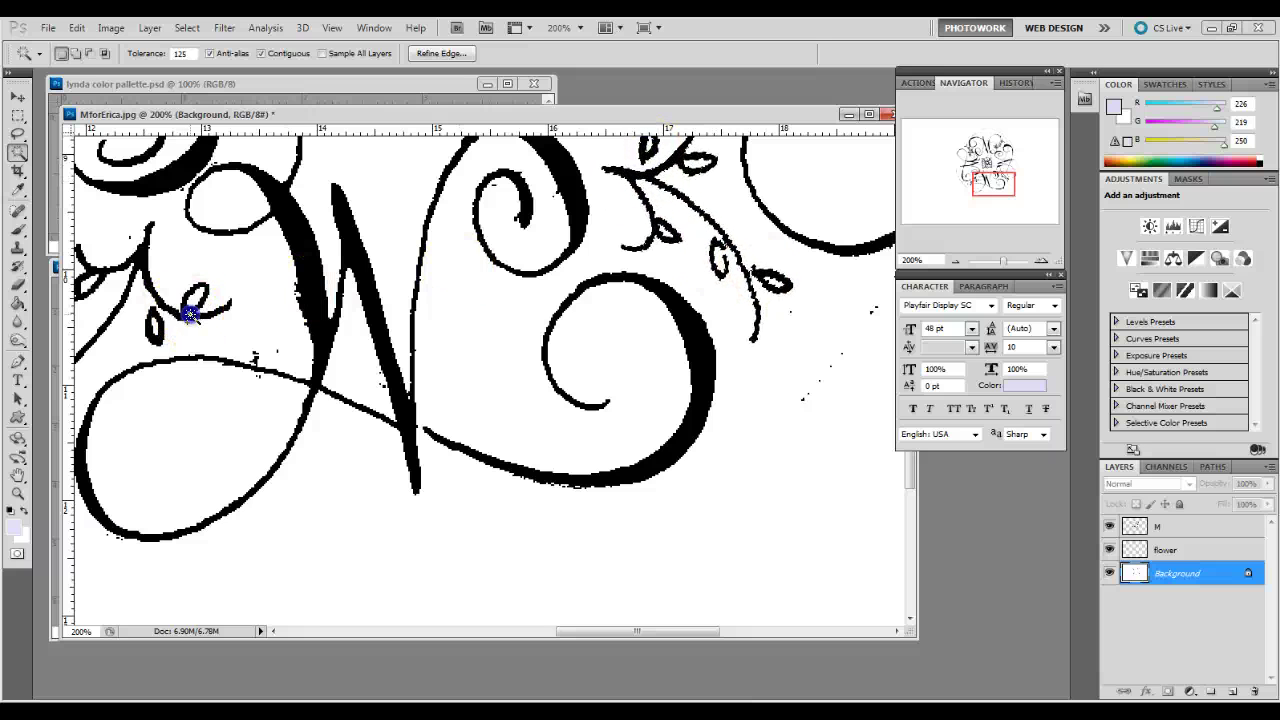
pyautogui.moveTo(1006, 184); pyautogui.dragTo(998, 182)
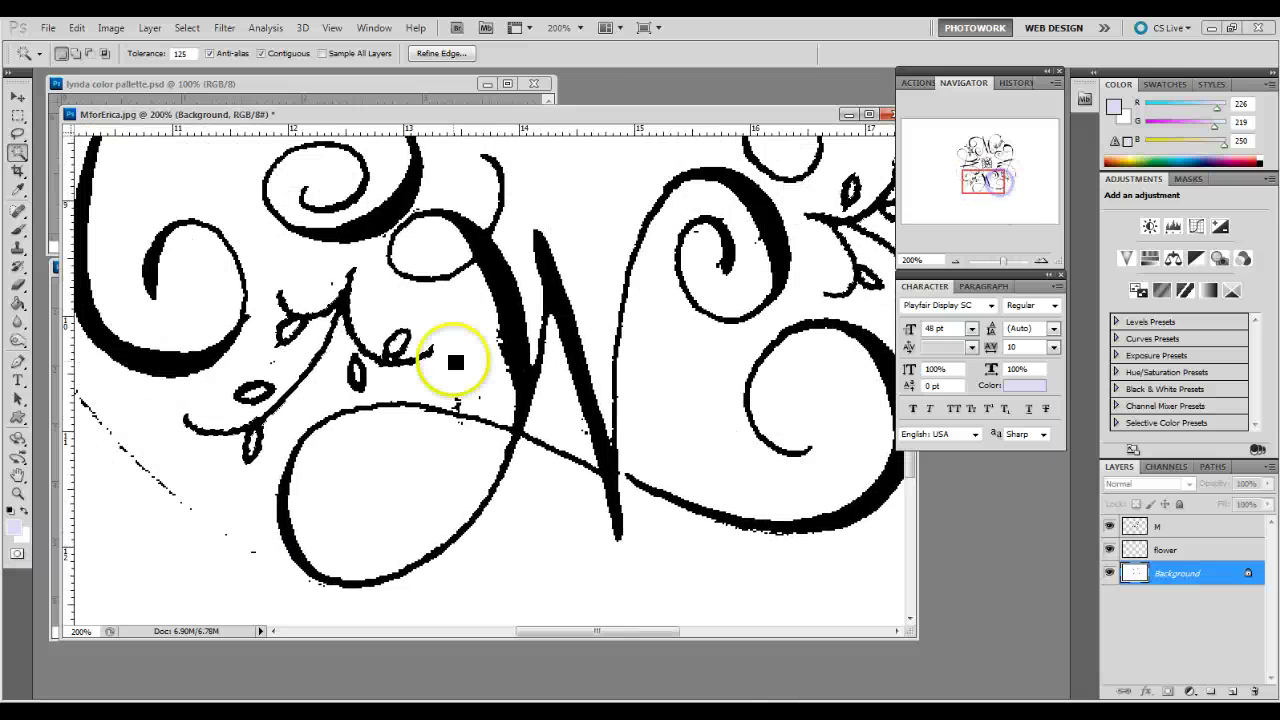
pyautogui.click(268, 390)
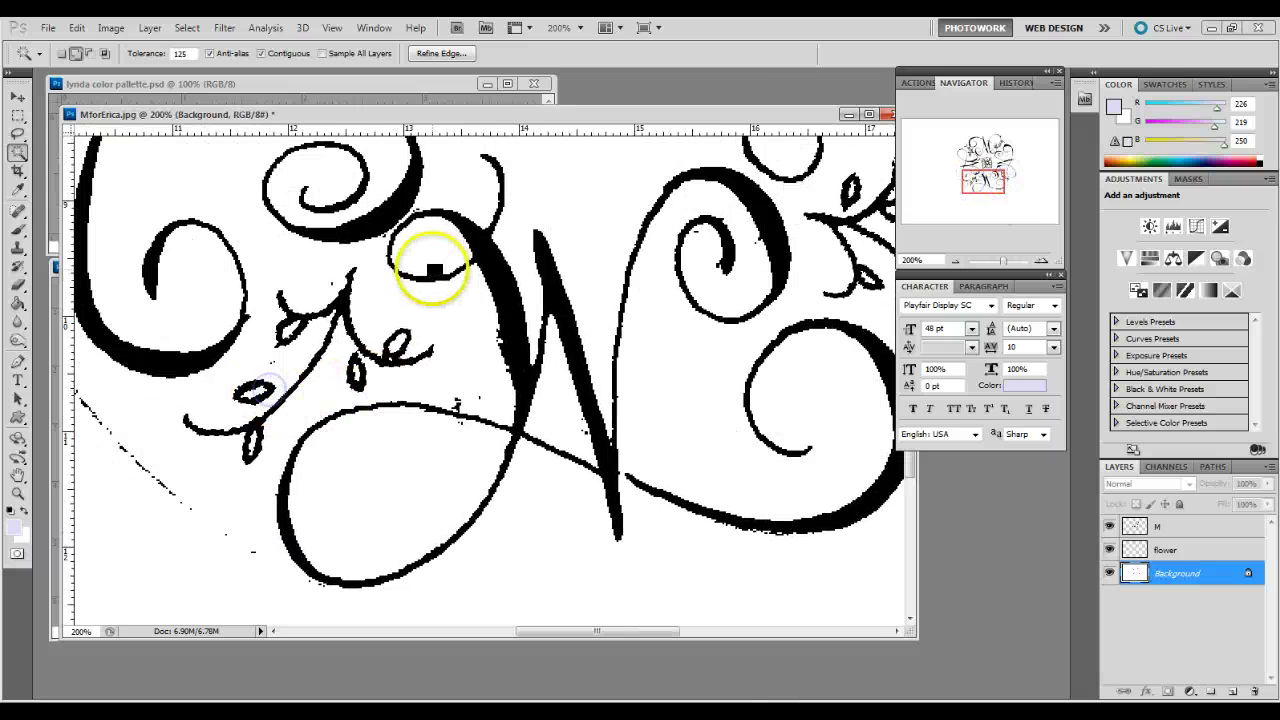
pyautogui.moveTo(960, 177); pyautogui.dragTo(972, 172)
# Cut the selected leaves onto a new leaves layer and delete the white Background layer.
pyautogui.click(17, 97)
pyautogui.click(150, 28)
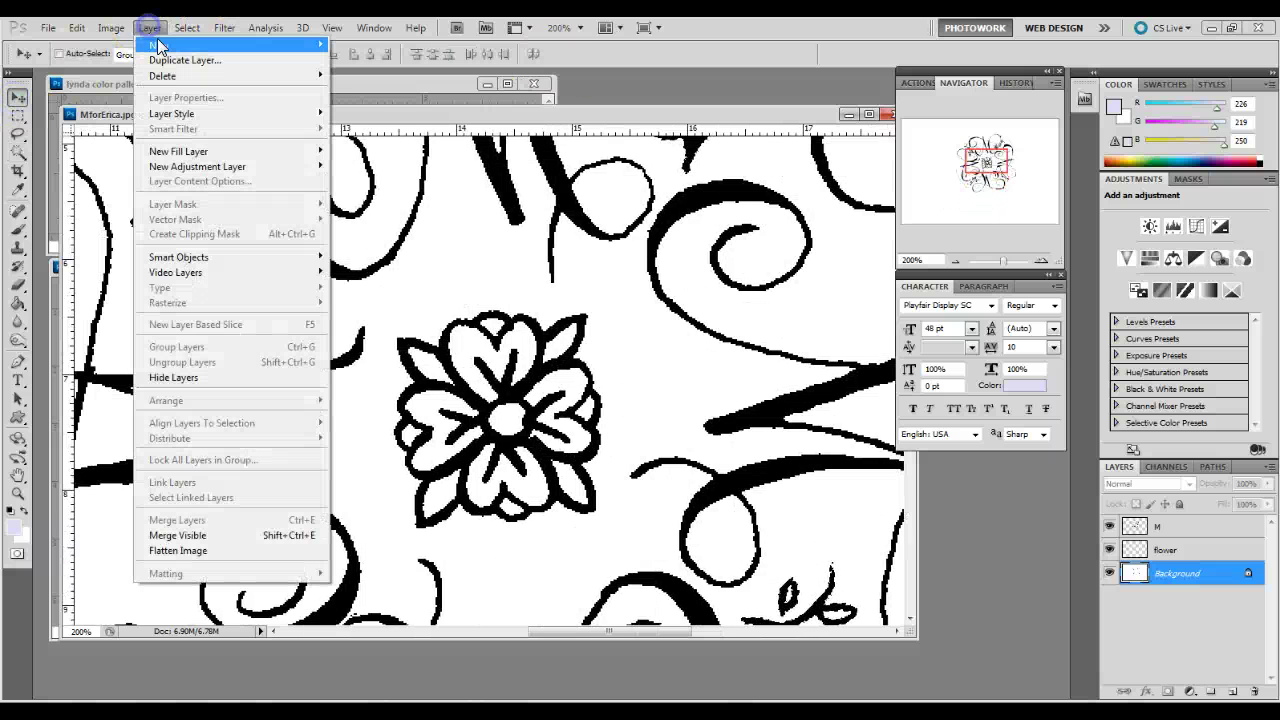
pyautogui.moveTo(175, 40)
pyautogui.click(387, 128)
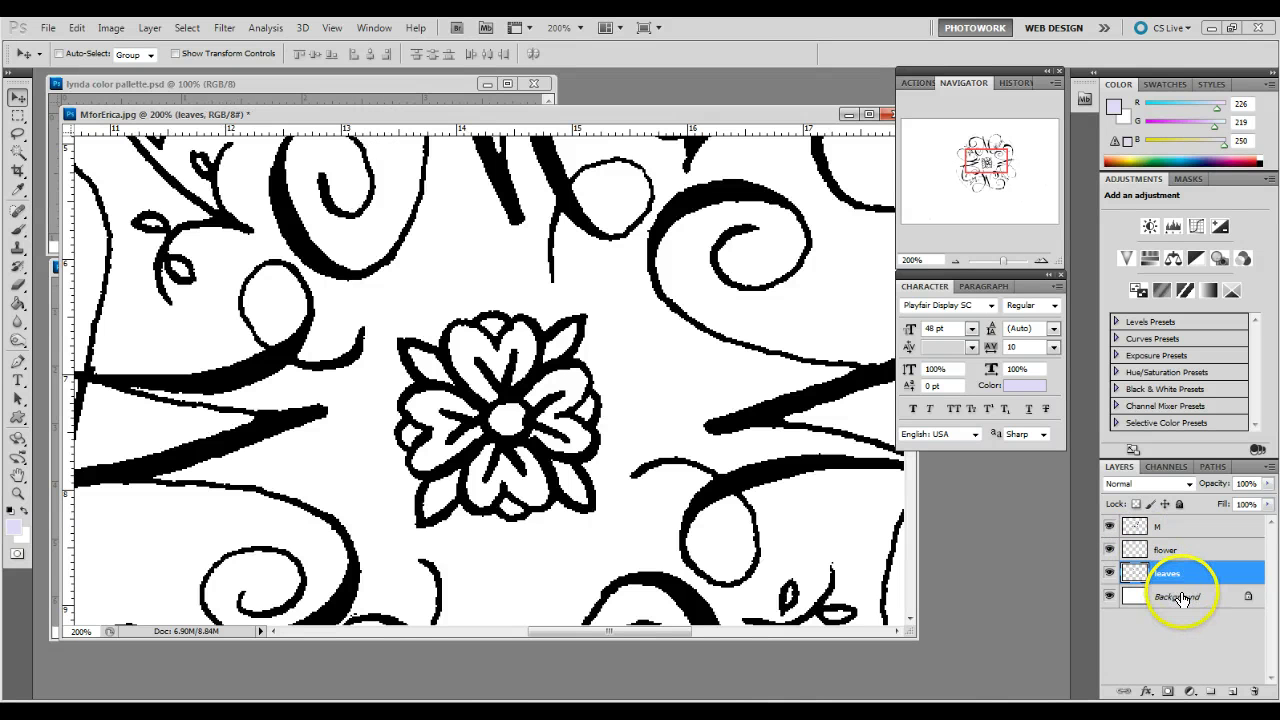
pyautogui.moveTo(1183, 597); pyautogui.dragTo(1254, 690)
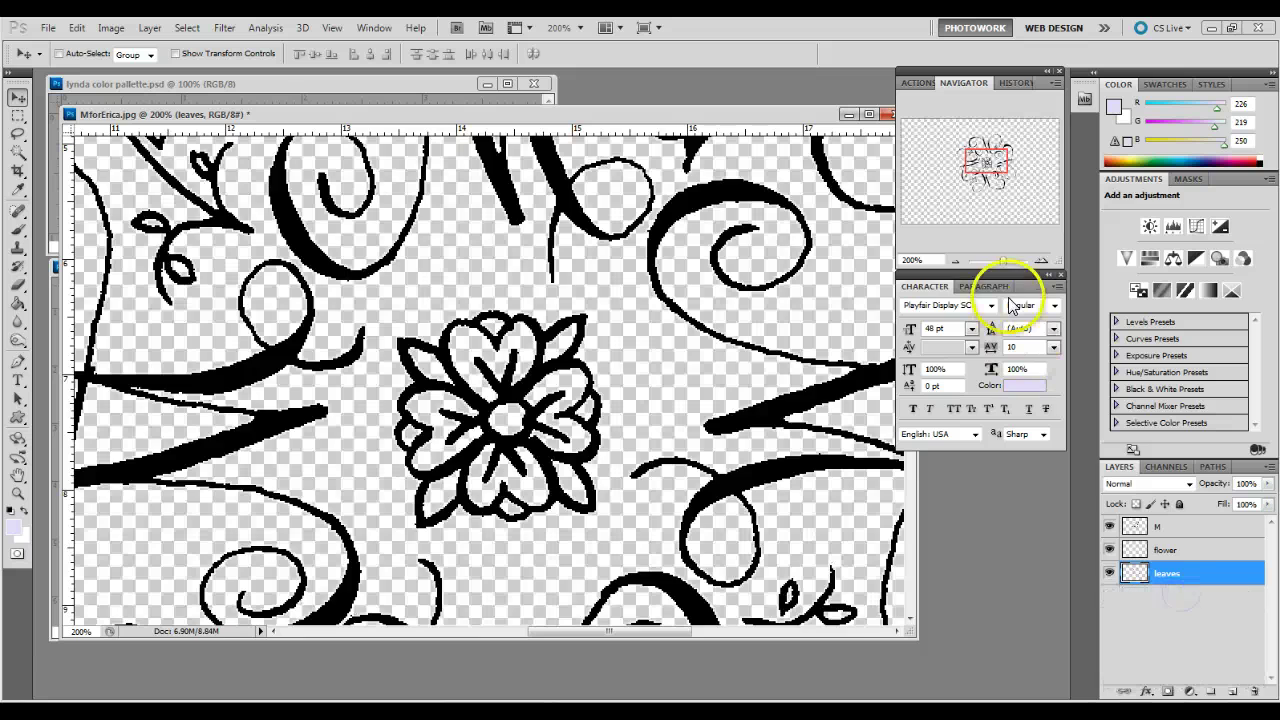
# Zoom out to 66.67%, then zoom in to 200% on the lower W.
pyautogui.click(956, 261)
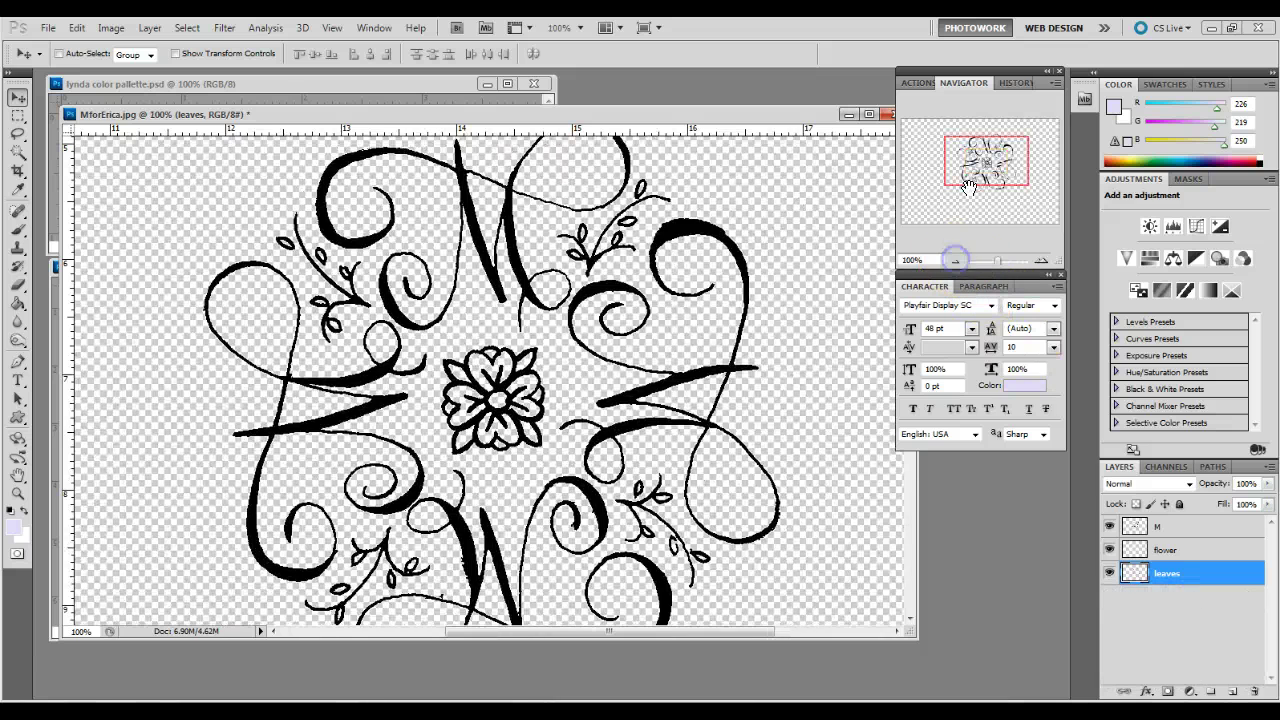
pyautogui.click(956, 261)
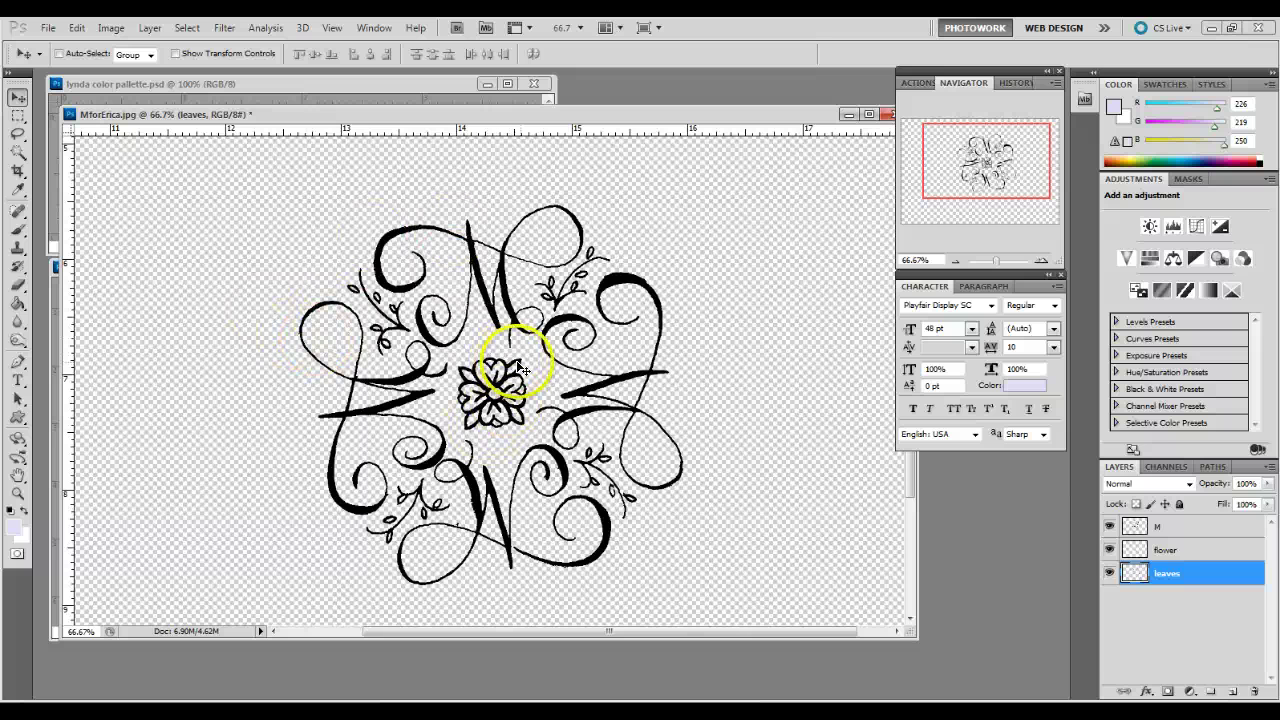
pyautogui.click(17, 493)
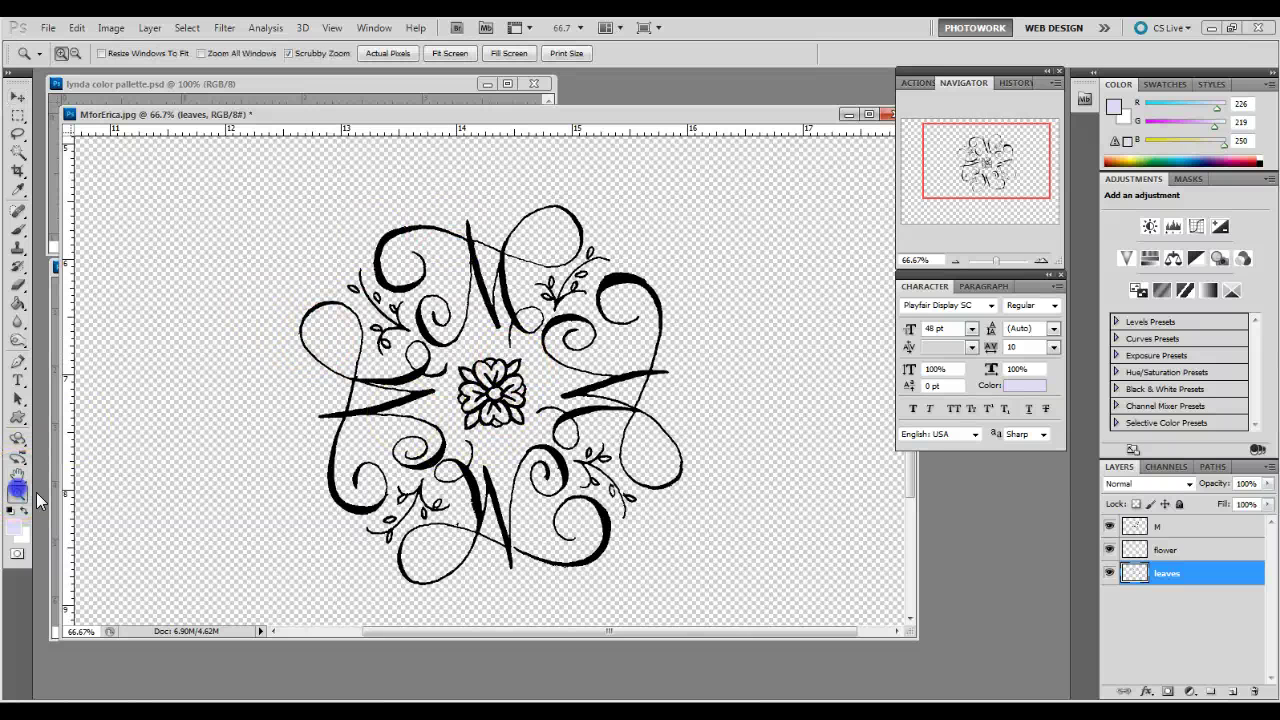
pyautogui.click(458, 565)
pyautogui.click(458, 565)
pyautogui.click(470, 564)
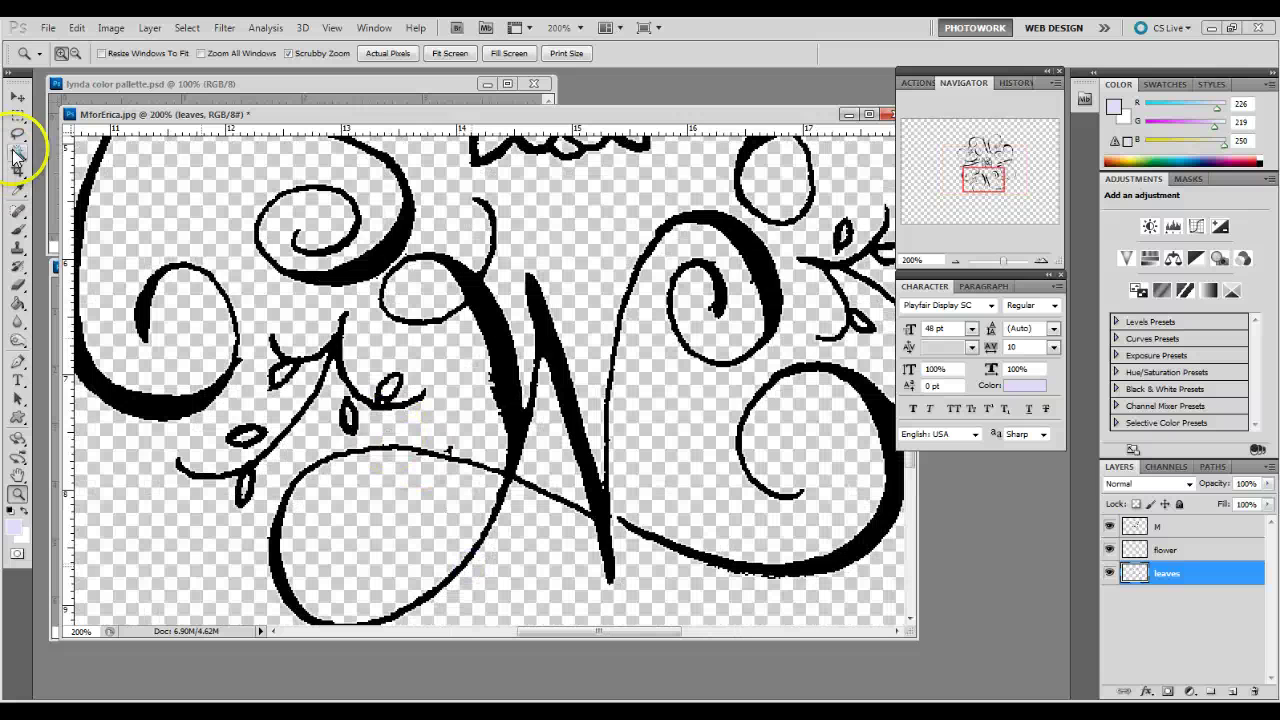
# Add Layer 1 below the leaves layer and Paint Bucket fill it with white.
pyautogui.click(17, 97)
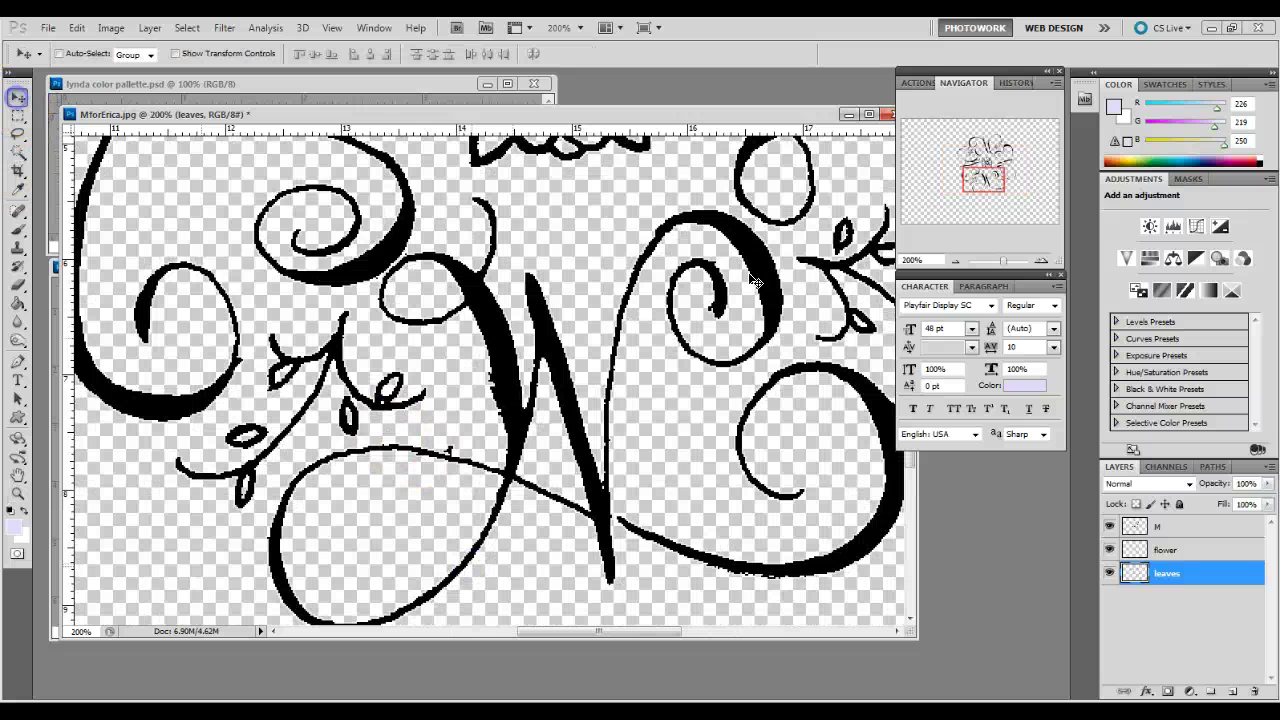
pyautogui.click(1233, 692)
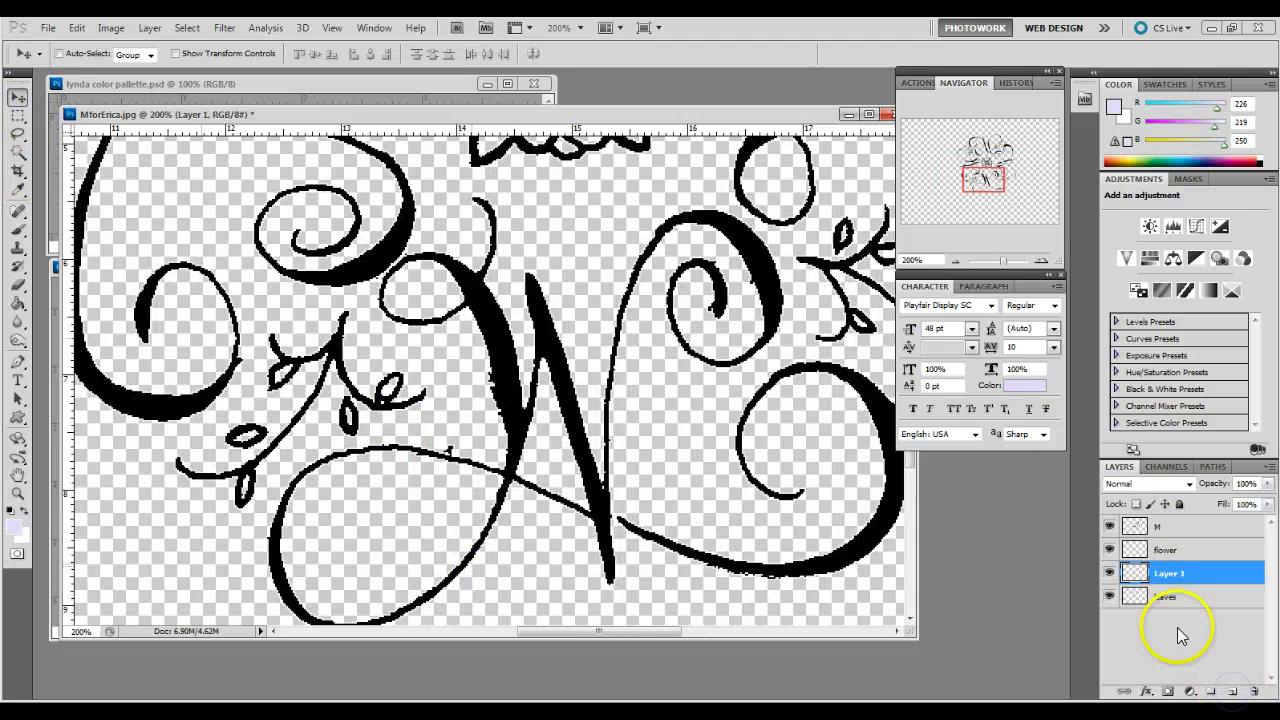
pyautogui.moveTo(1160, 578); pyautogui.dragTo(1170, 612)
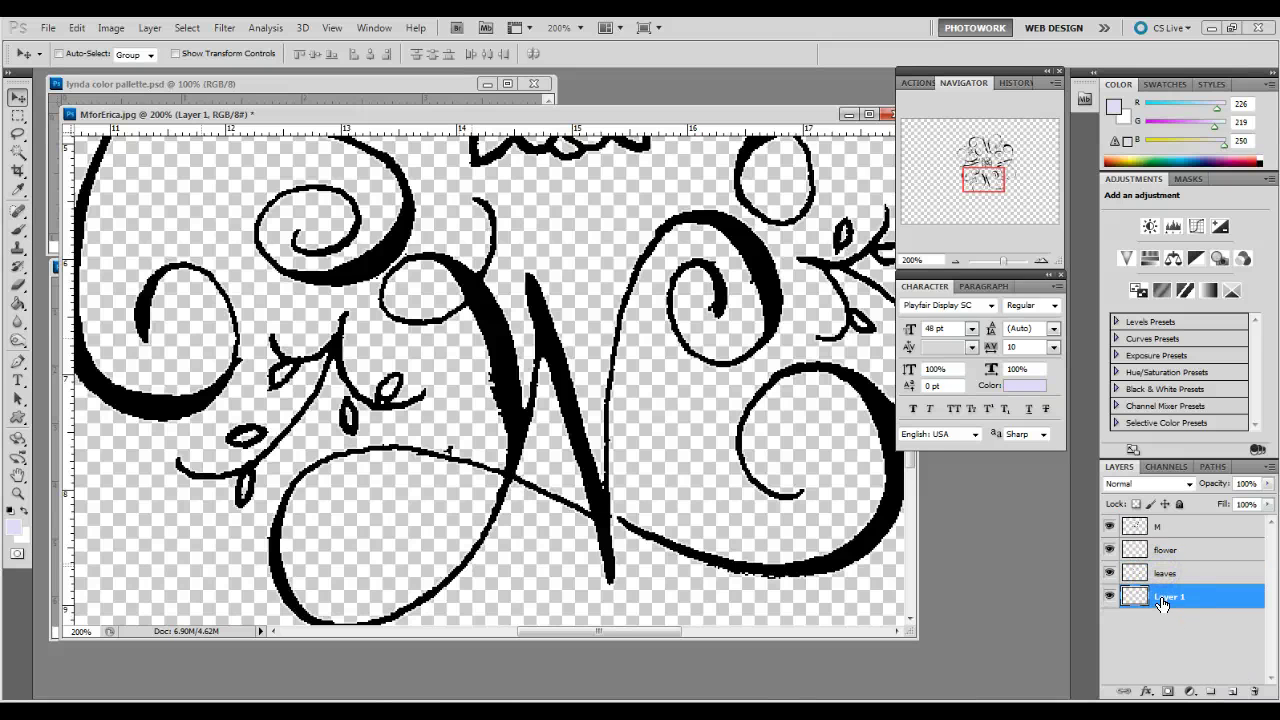
pyautogui.click(9, 508)
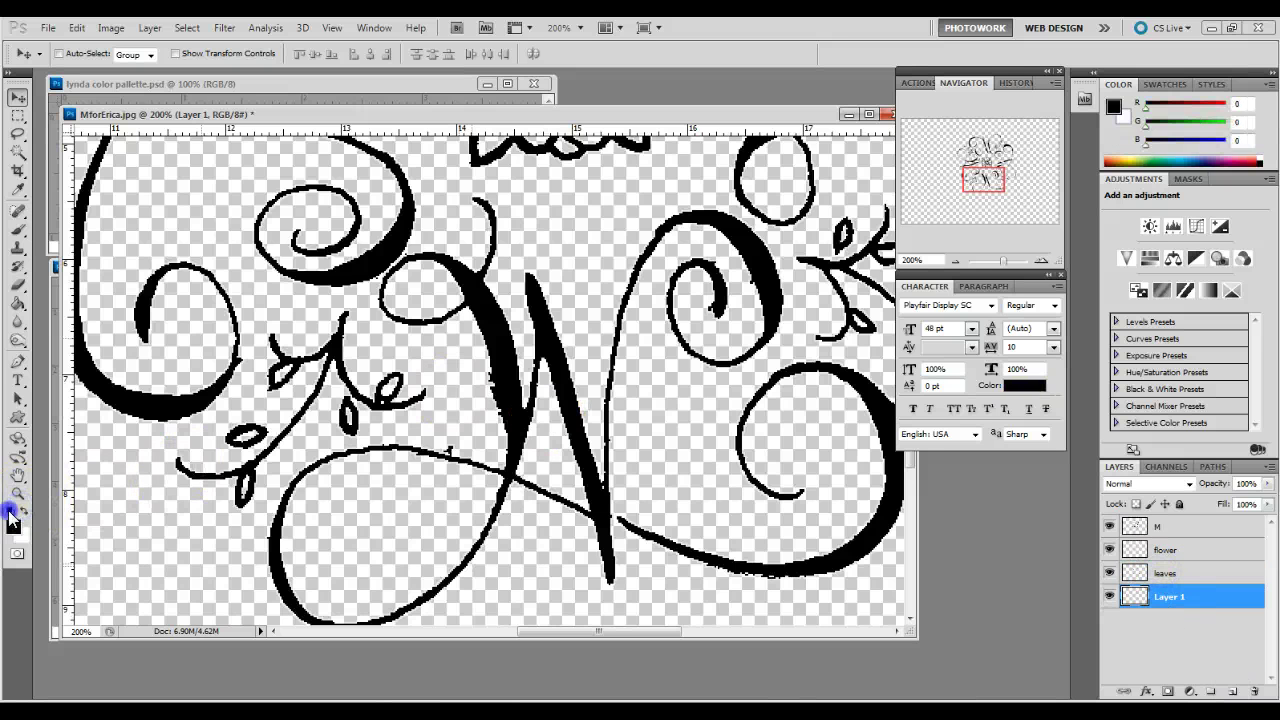
pyautogui.click(23, 511)
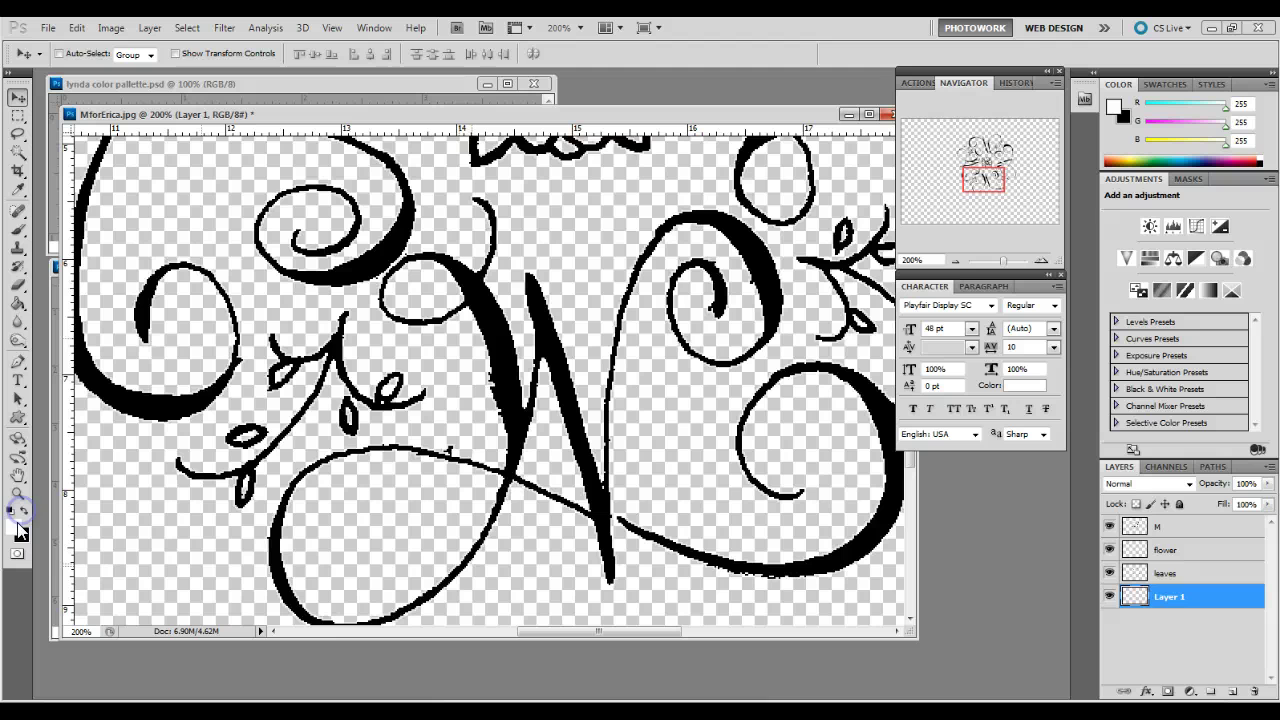
pyautogui.click(18, 305)
pyautogui.click(119, 214)
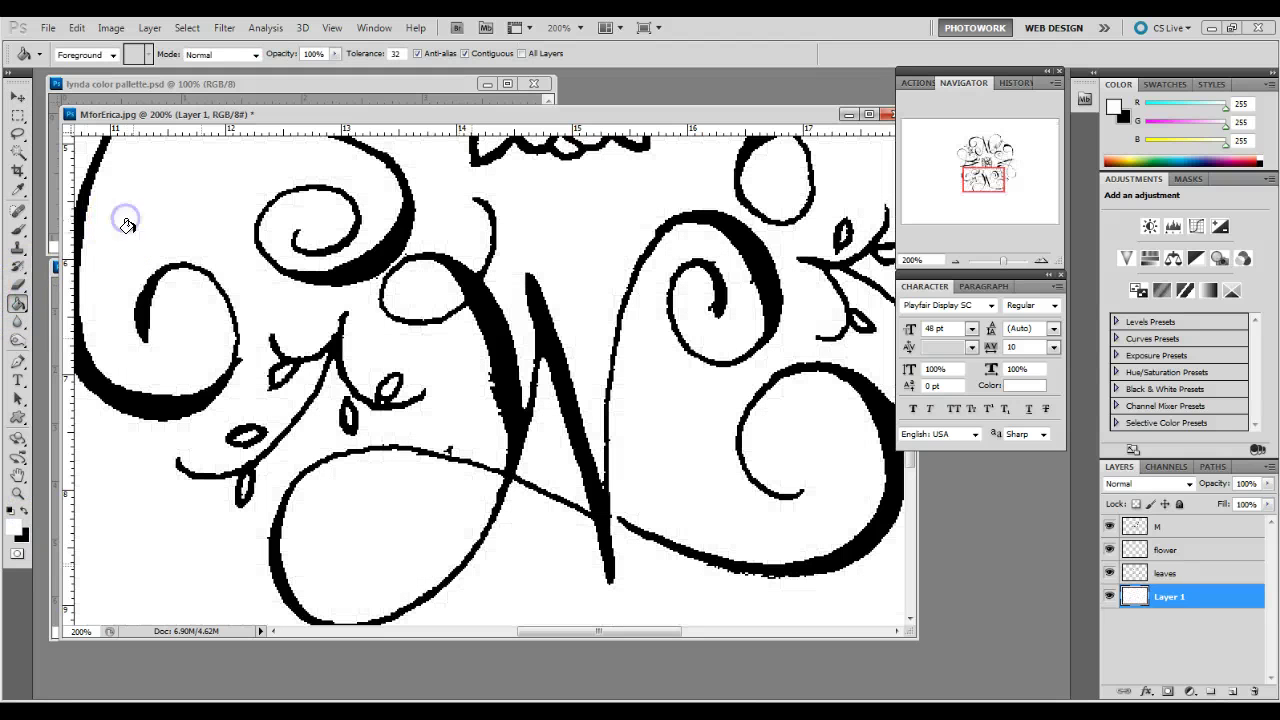
# Convert Layer 1 into the Background layer with Layer > New > Background From Layer.
pyautogui.click(17, 100)
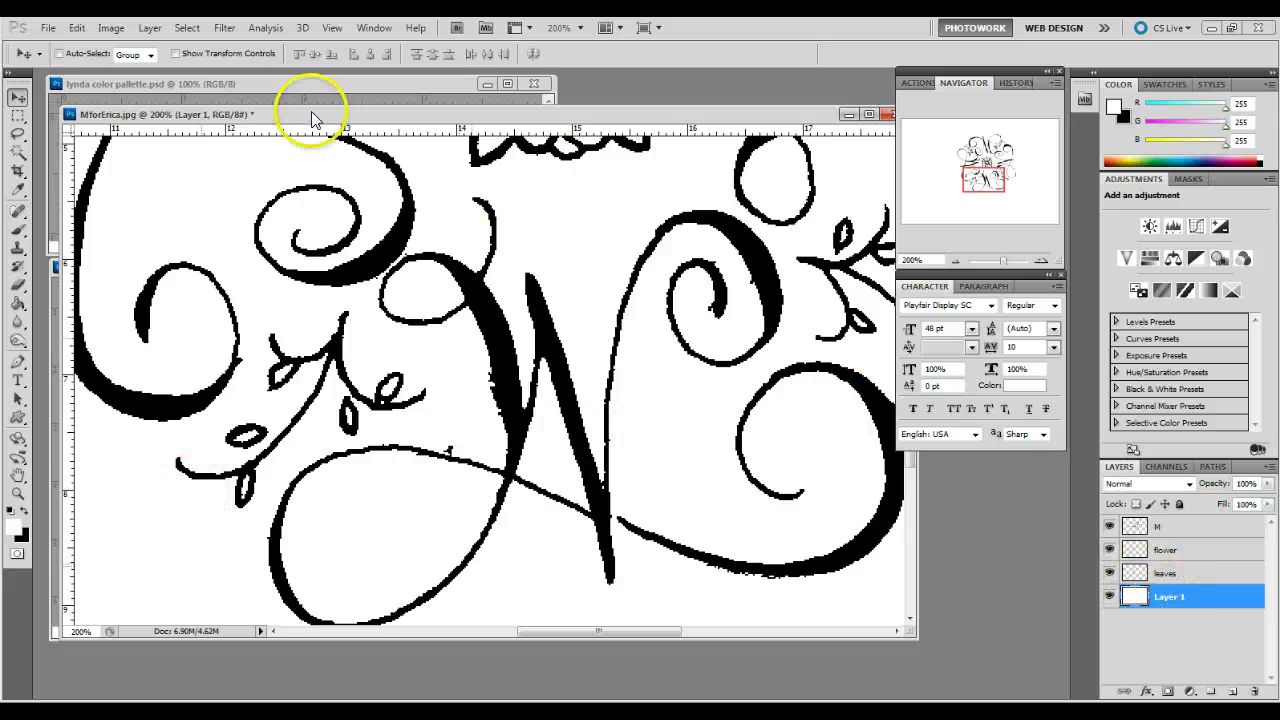
pyautogui.click(149, 27)
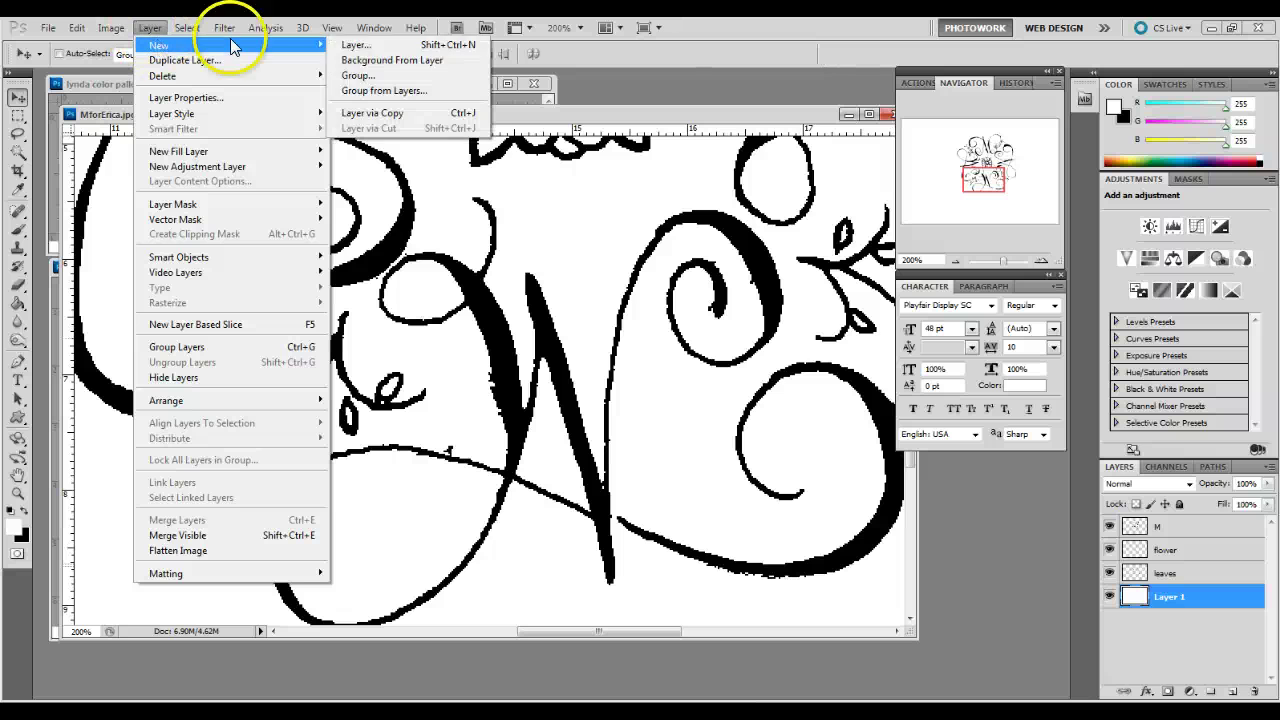
pyautogui.click(350, 60)
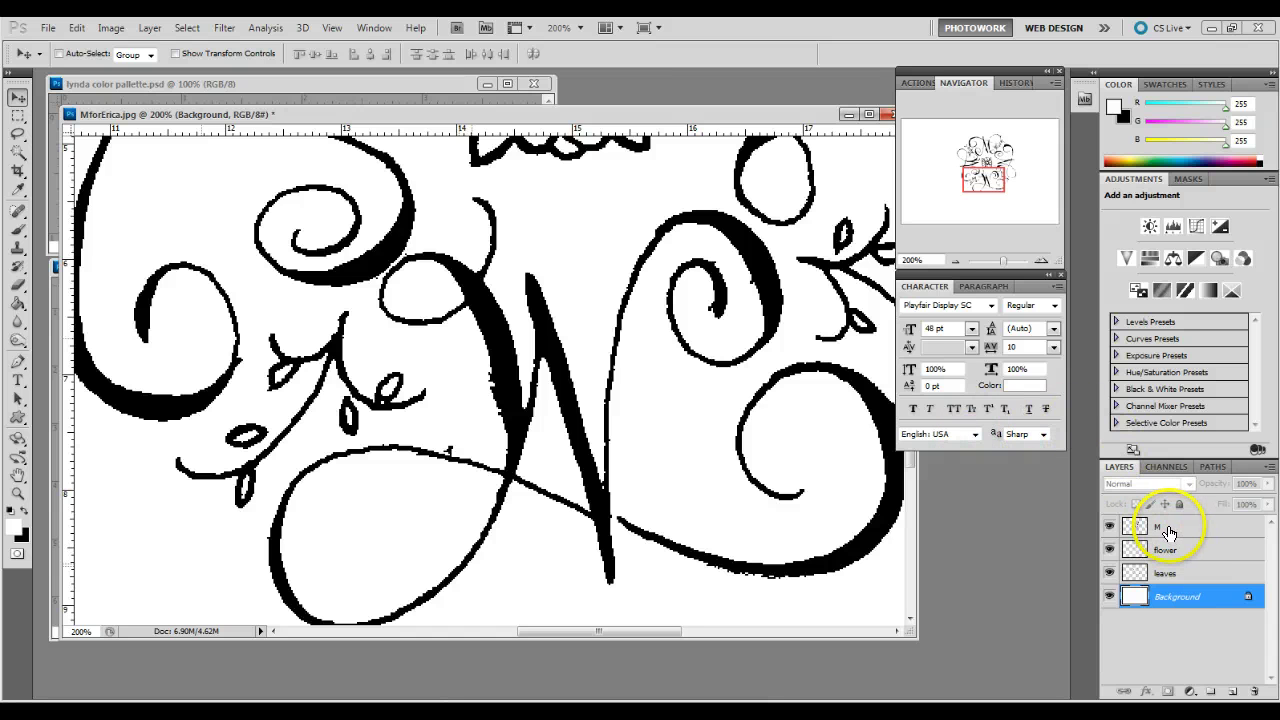
# On the M layer at 300% zoom, remove the stray tick mark and specks around the W.
pyautogui.click(1168, 532)
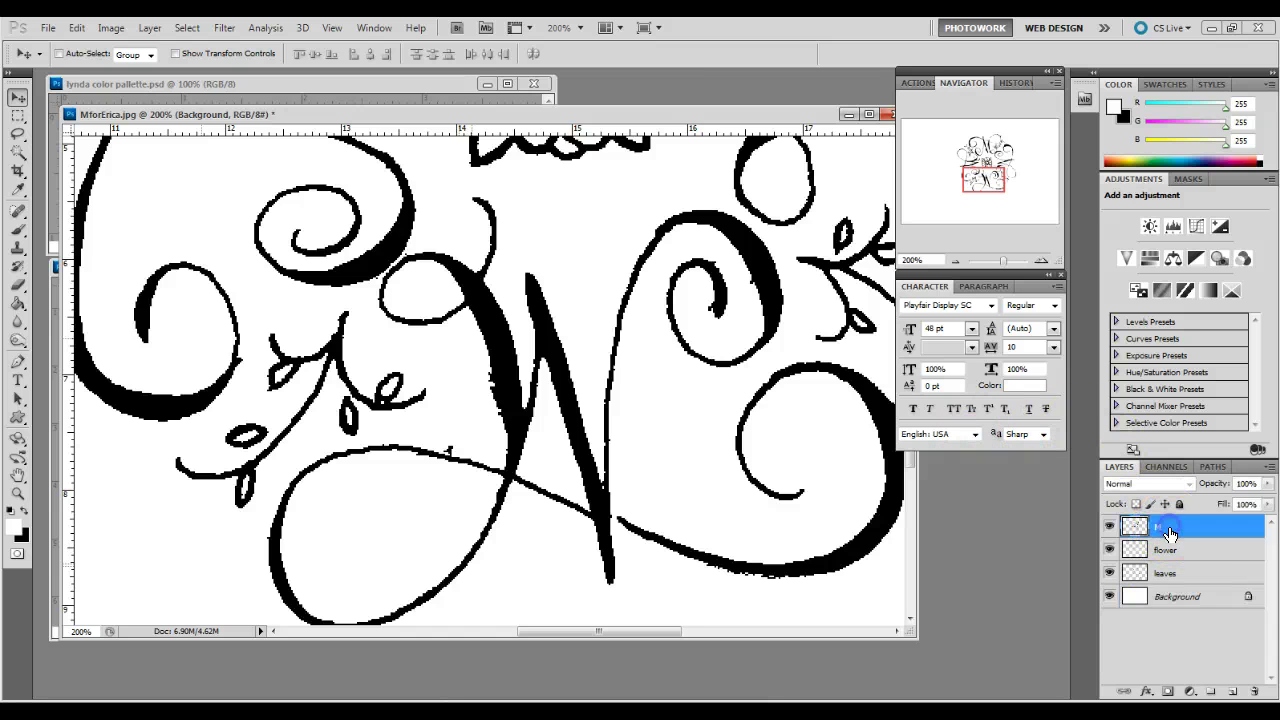
pyautogui.click(17, 495)
pyautogui.click(539, 447)
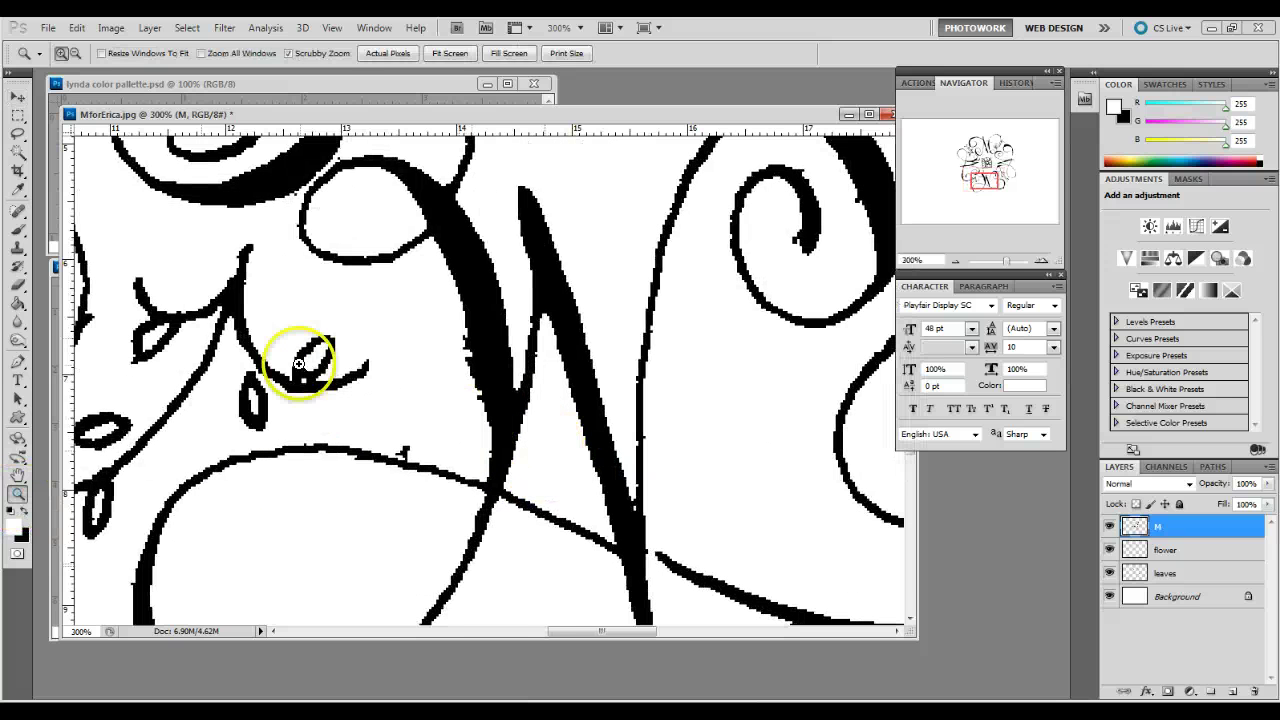
pyautogui.click(17, 286)
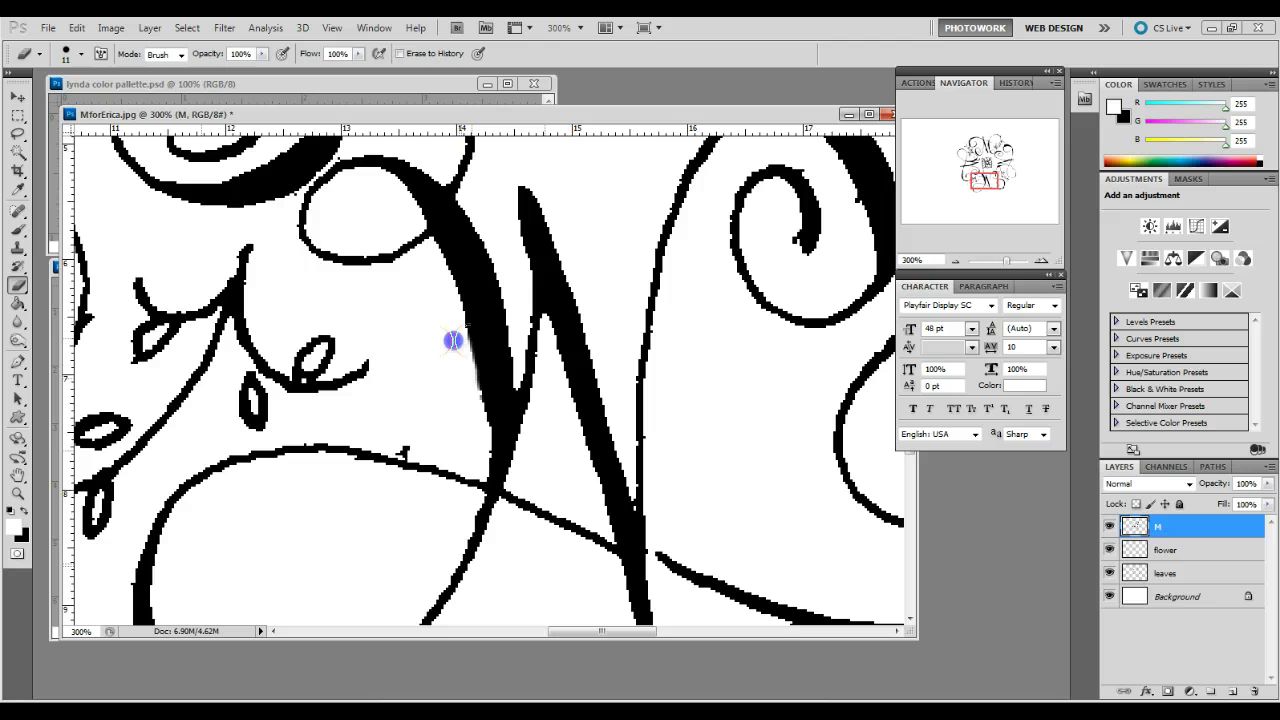
pyautogui.click(405, 449)
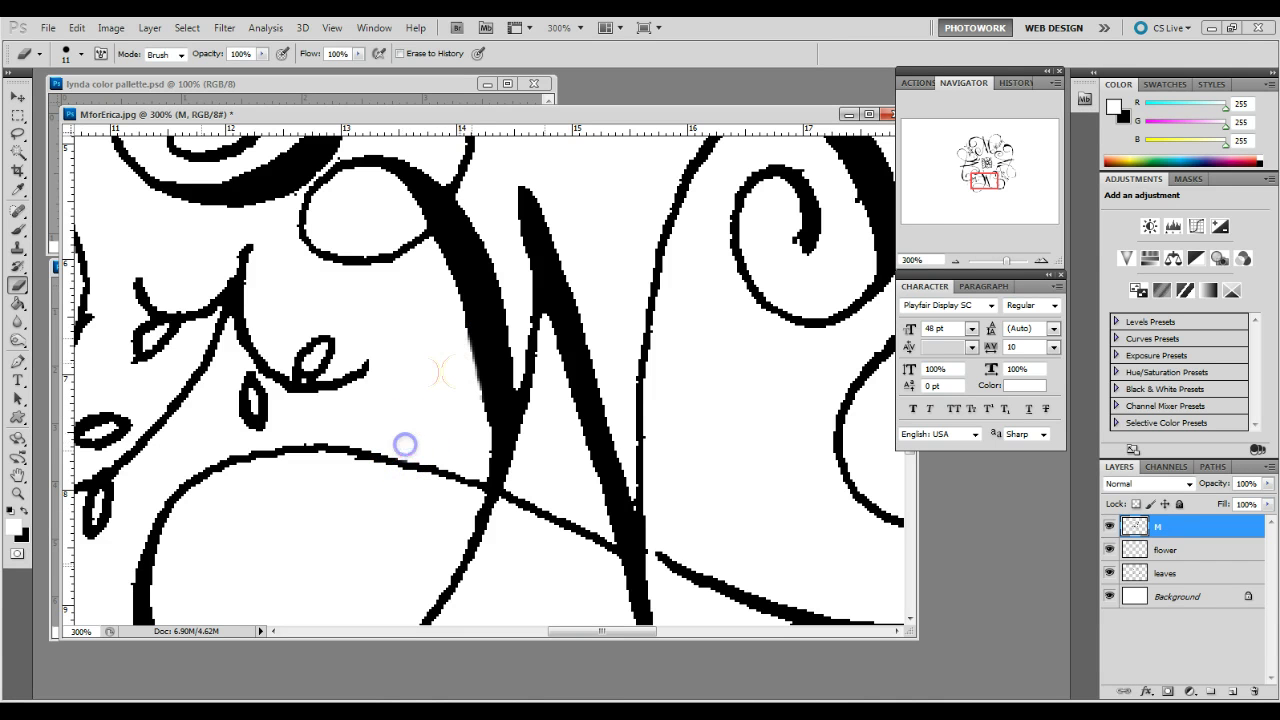
pyautogui.click(783, 237)
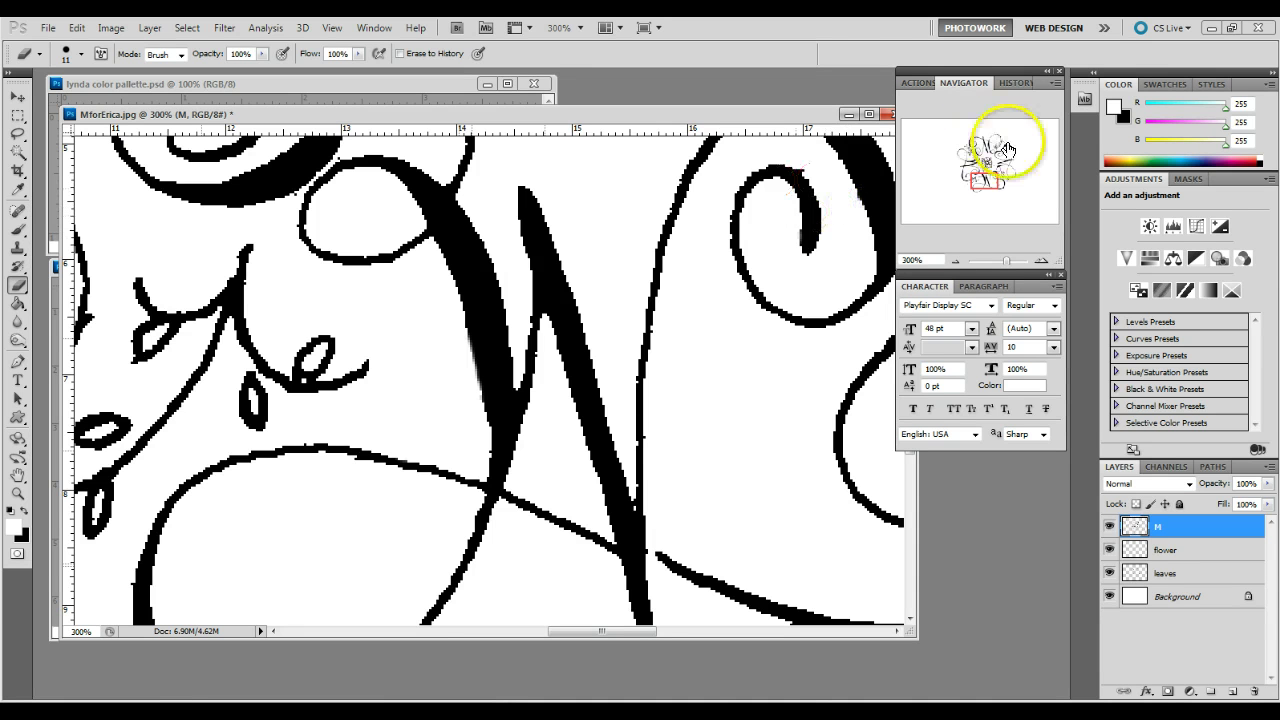
pyautogui.moveTo(1000, 171)
pyautogui.mouseDown()
pyautogui.moveTo(992, 200)
pyautogui.moveTo(991, 180)
pyautogui.mouseUp()
pyautogui.click(470, 295)
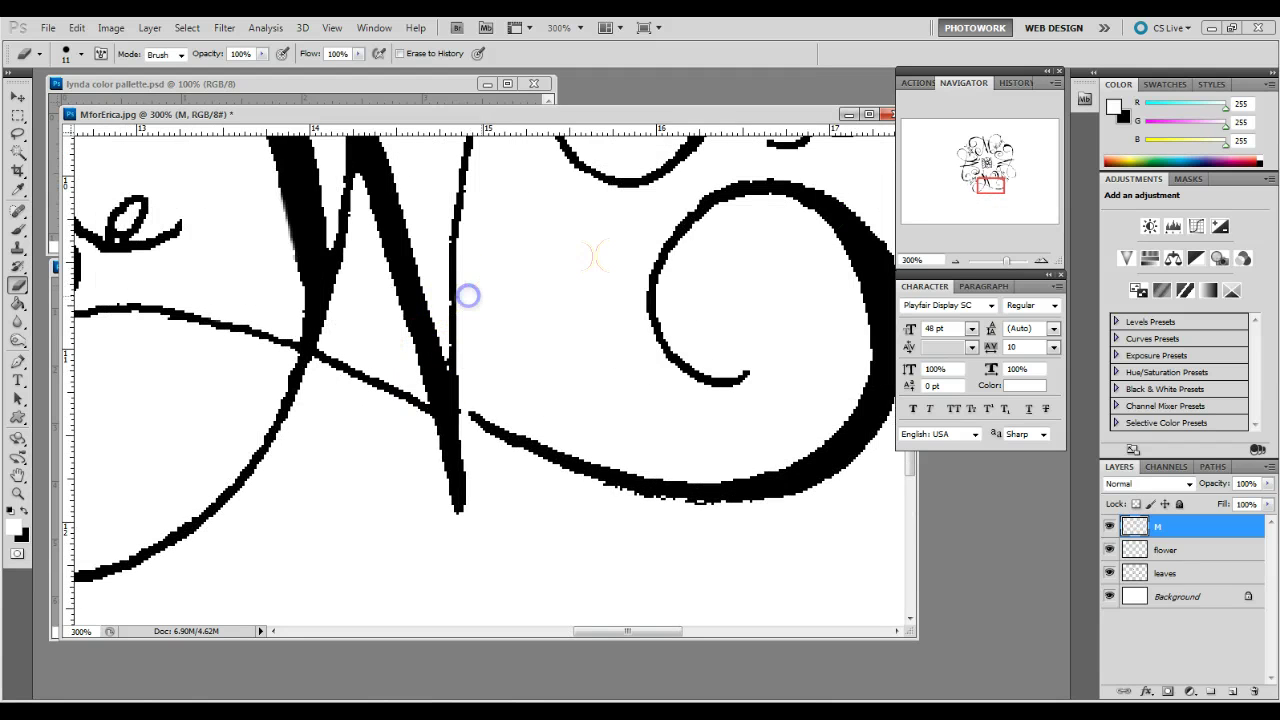
# Erase stray marks on the horizontal stroke and the loop stroke, then zoom back out.
pyautogui.moveTo(977, 157); pyautogui.dragTo(987, 187)
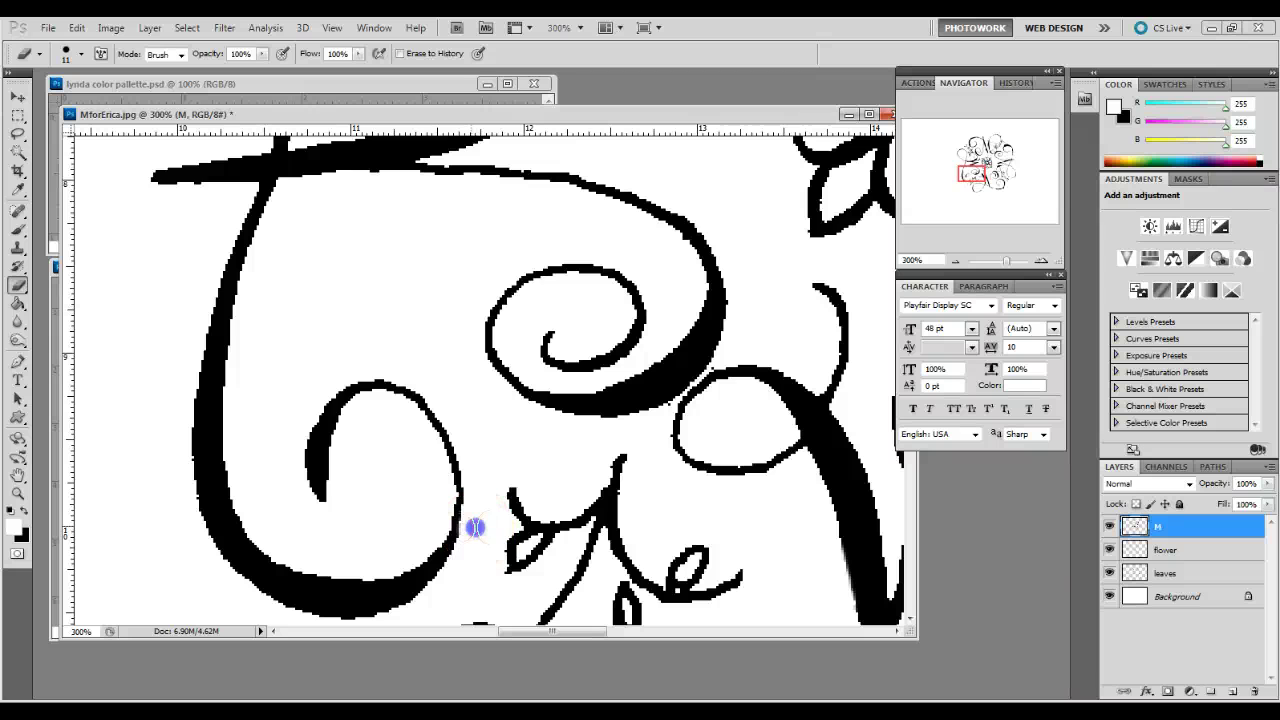
pyautogui.moveTo(971, 163); pyautogui.dragTo(969, 158)
pyautogui.click(244, 429)
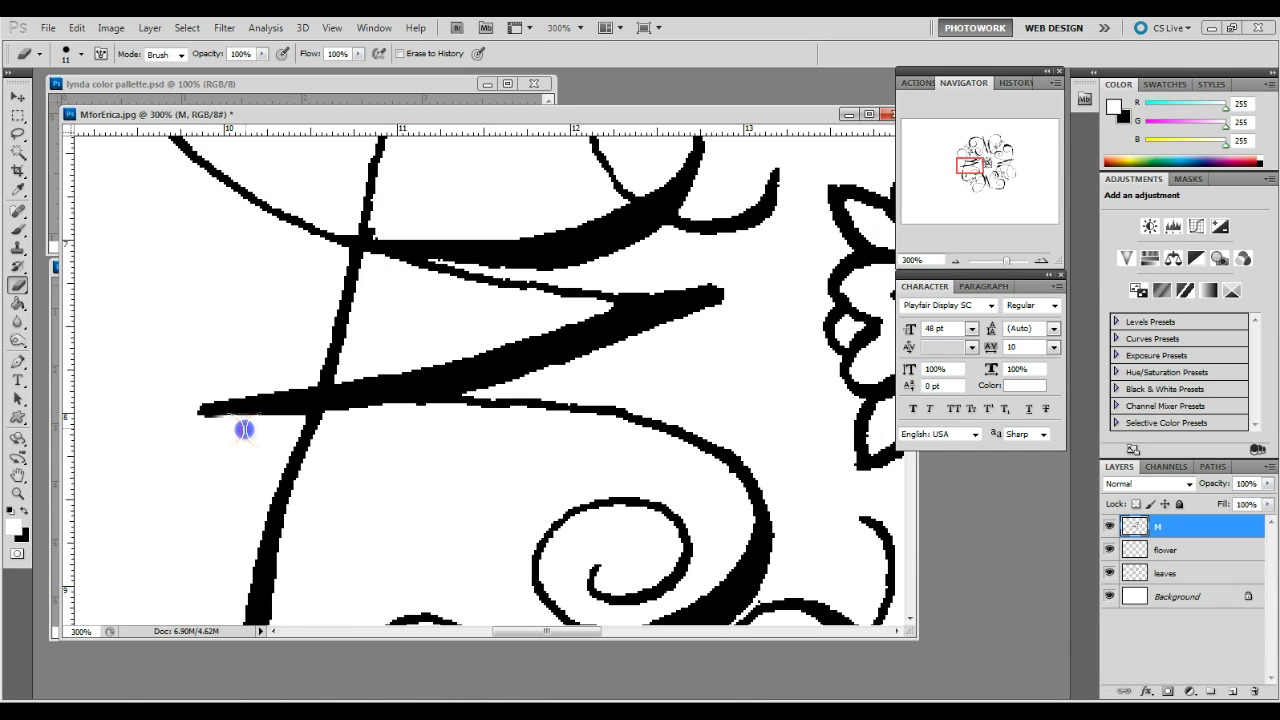
pyautogui.moveTo(973, 176)
pyautogui.mouseDown()
pyautogui.moveTo(988, 149)
pyautogui.moveTo(1005, 168)
pyautogui.mouseUp()
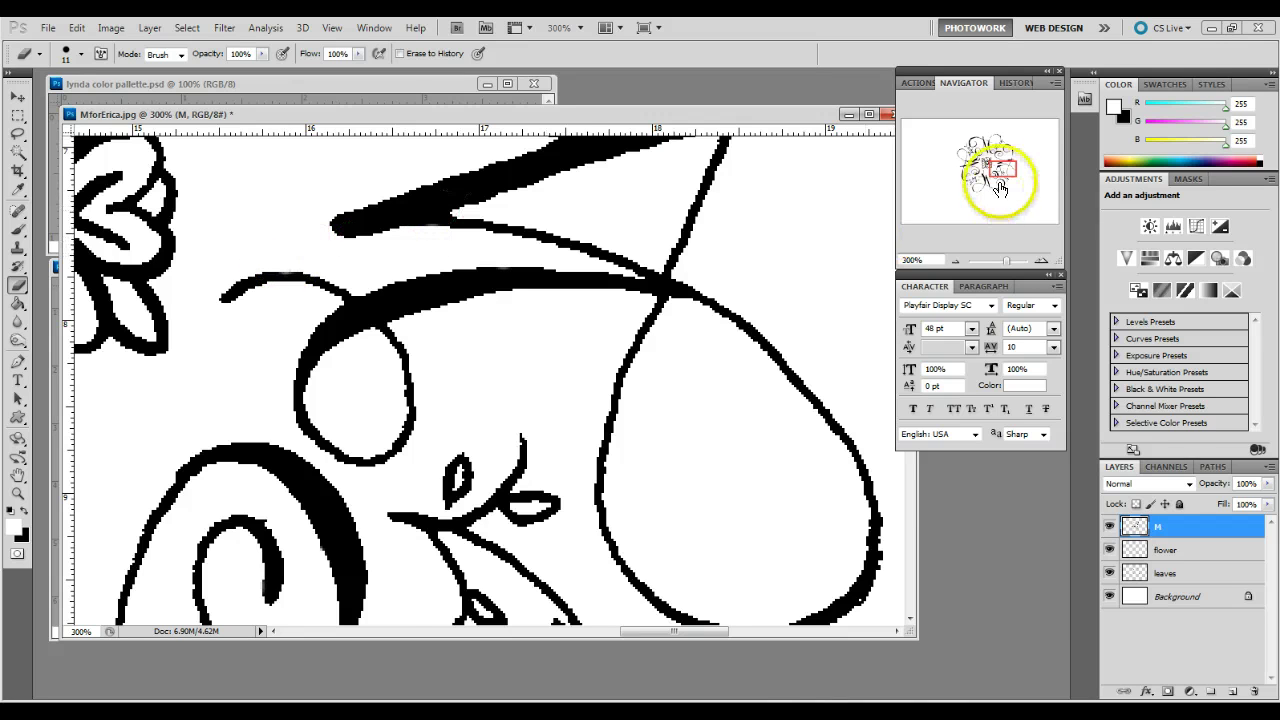
pyautogui.moveTo(1004, 172); pyautogui.dragTo(1009, 178)
pyautogui.click(752, 395)
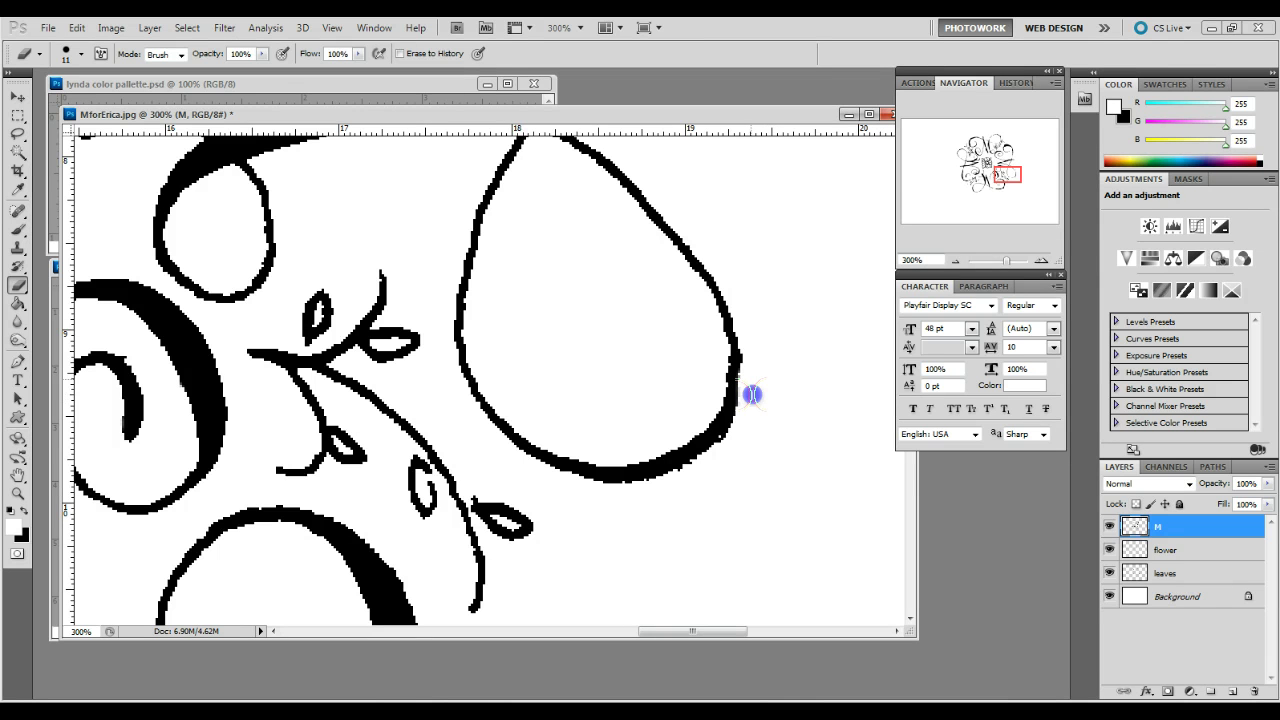
pyautogui.click(731, 450)
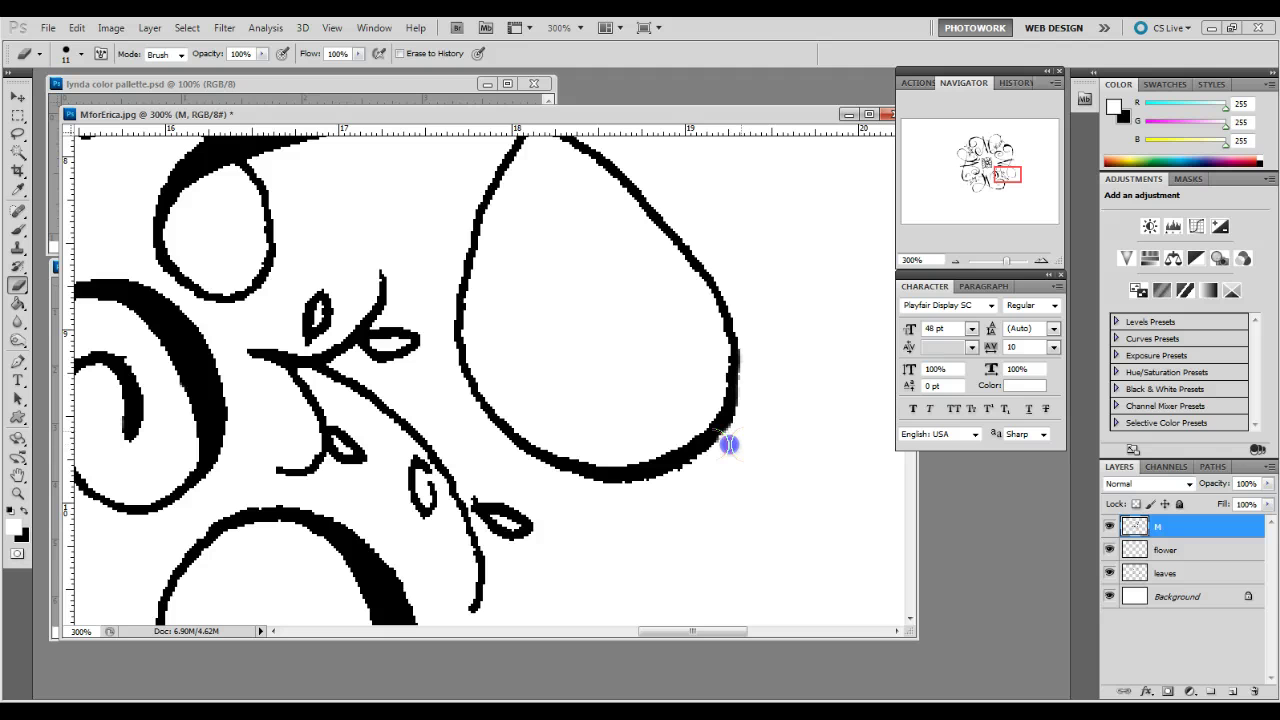
pyautogui.moveTo(1006, 171); pyautogui.dragTo(1008, 172)
pyautogui.click(955, 261)
pyautogui.click(955, 261)
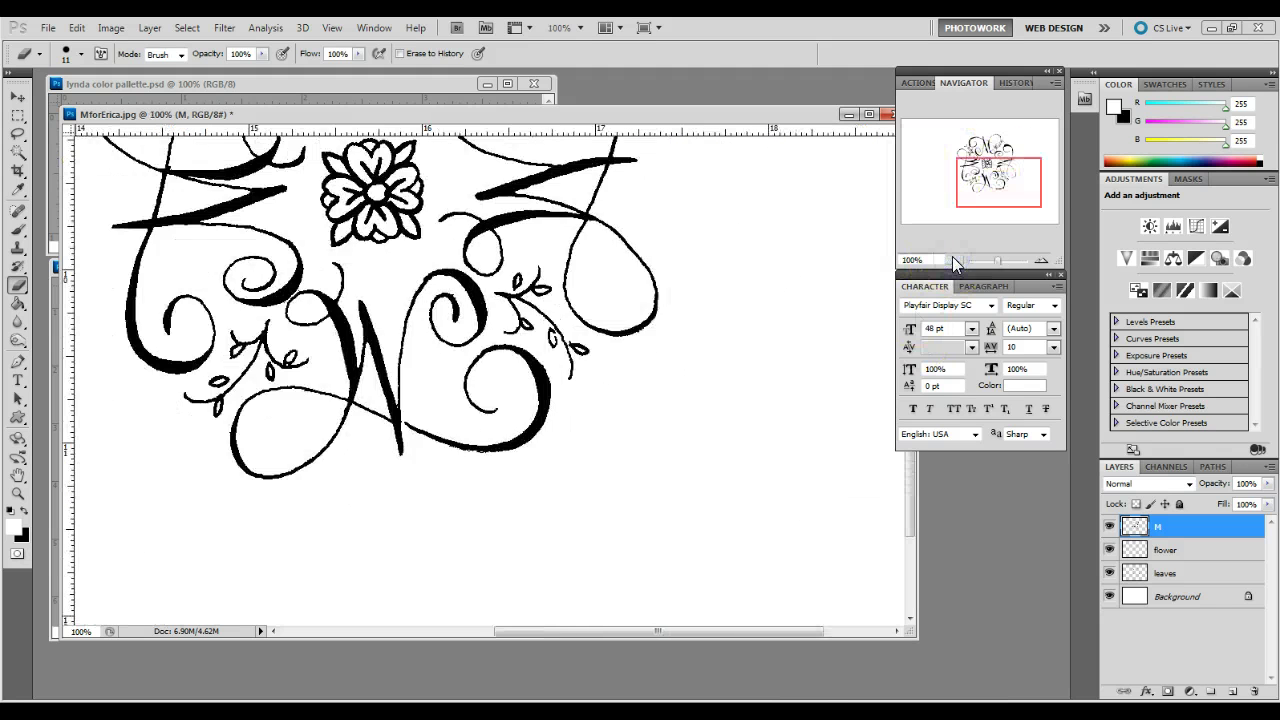
# On the leaves layer at 300% zoom, erase the top leaf stem's stray tip, then zoom out.
pyautogui.click(32, 423)
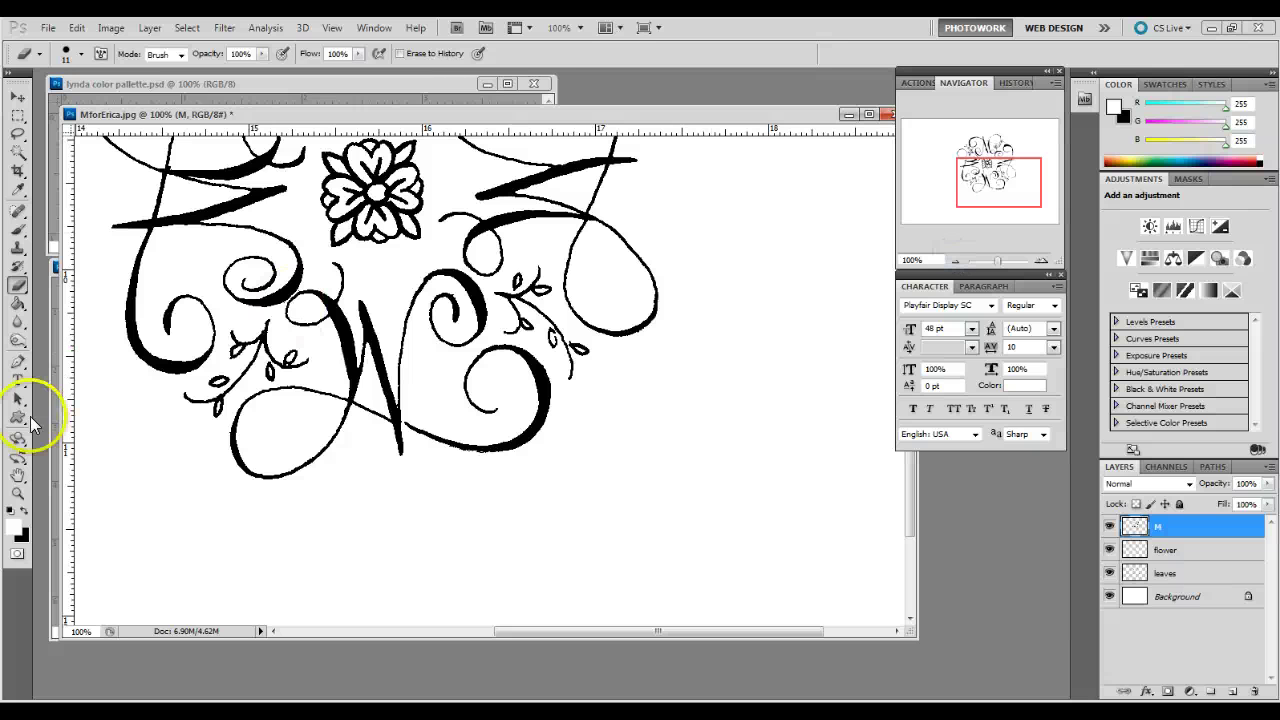
pyautogui.click(18, 493)
pyautogui.click(535, 300)
pyautogui.click(566, 300)
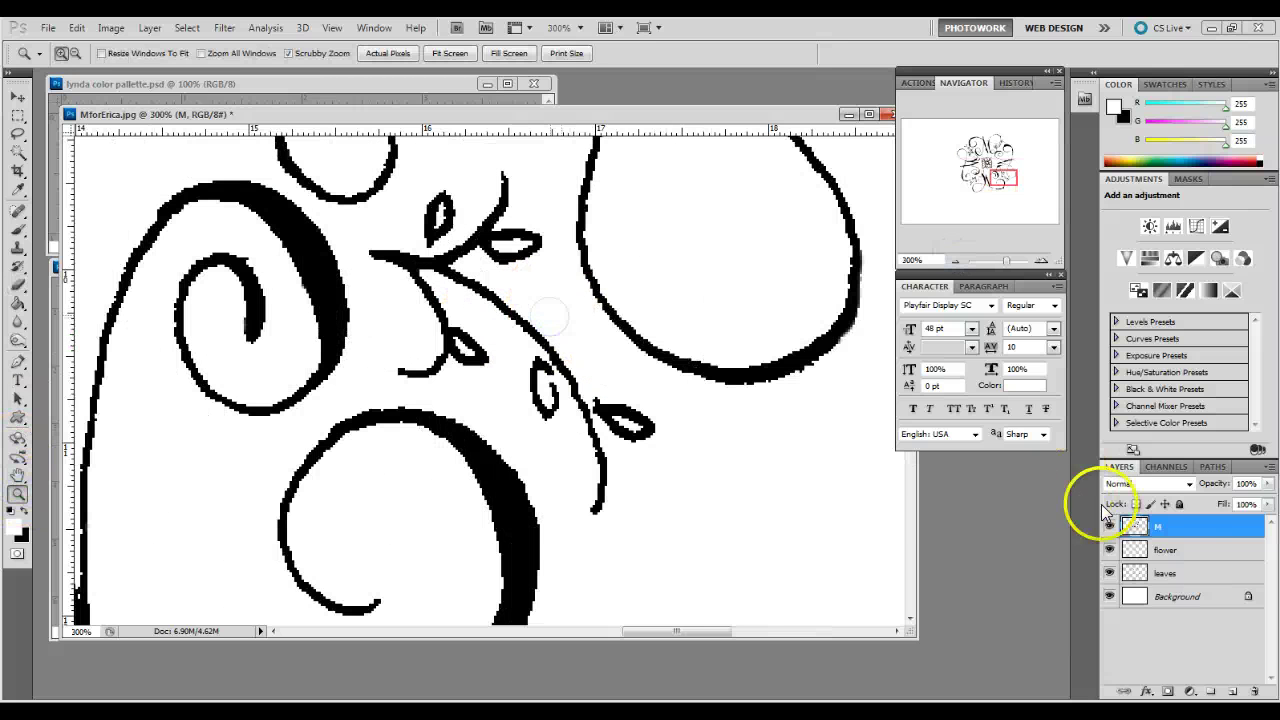
pyautogui.click(1170, 575)
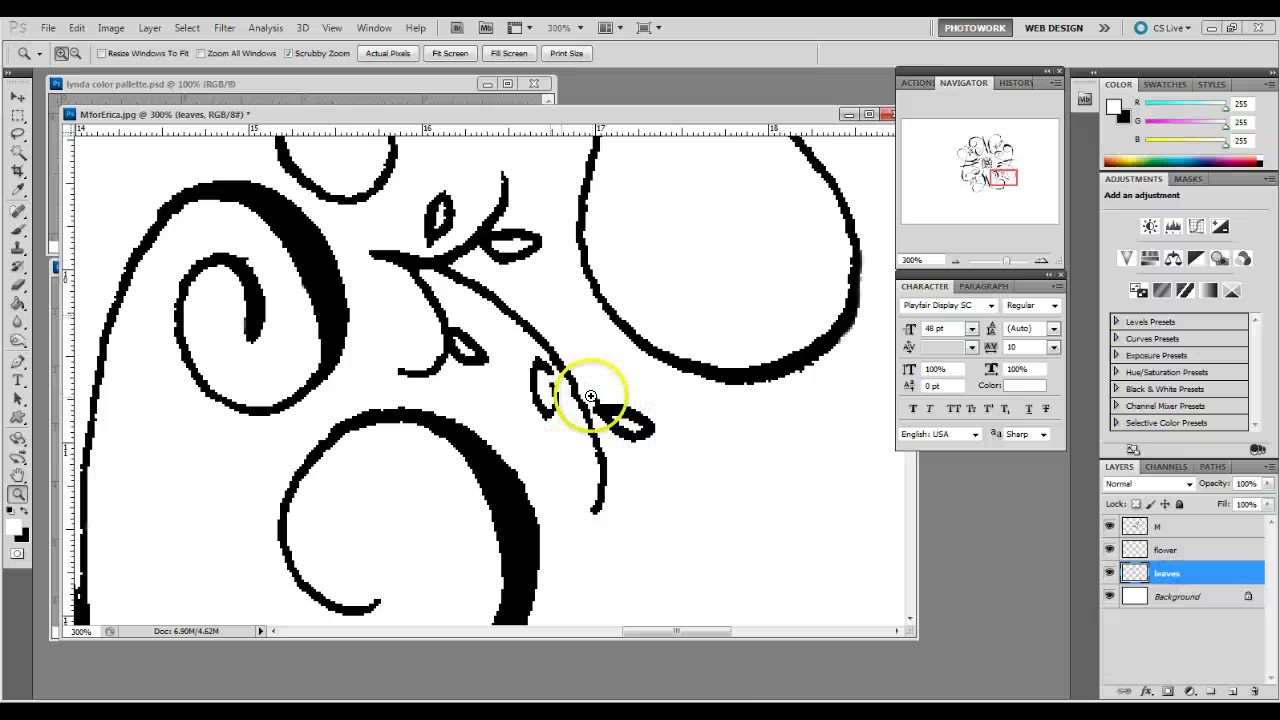
pyautogui.click(17, 288)
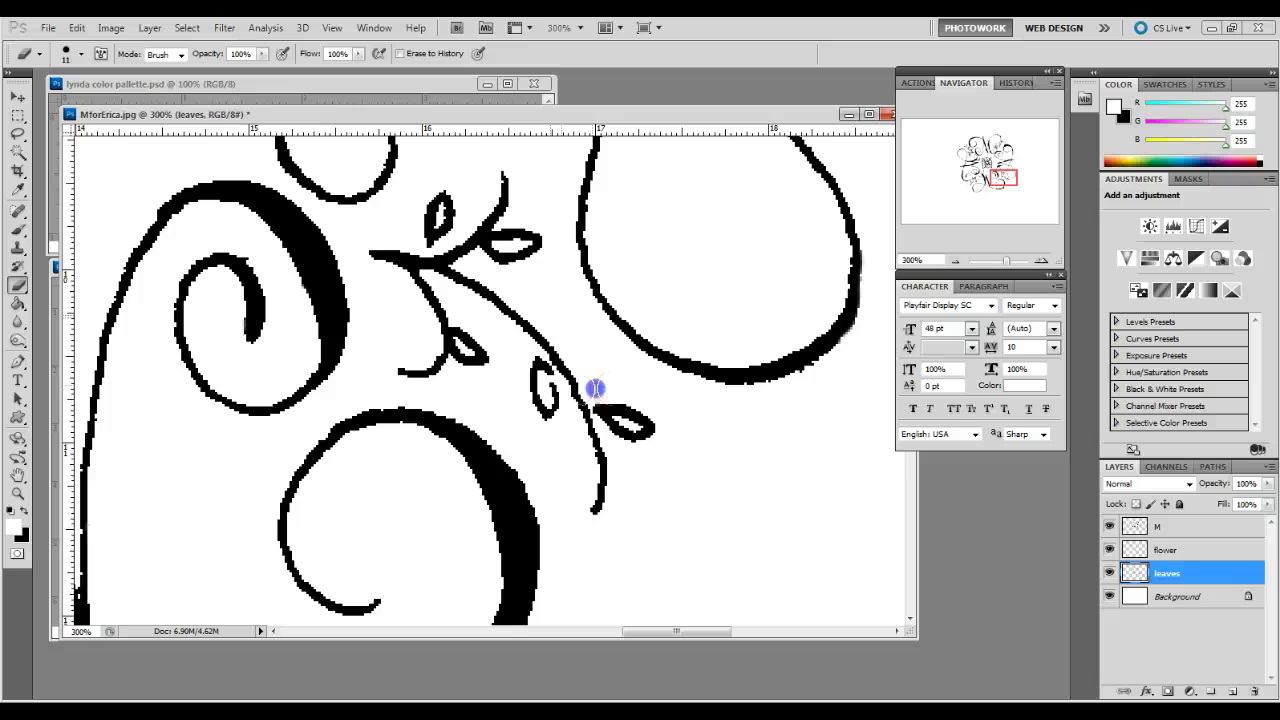
pyautogui.click(490, 166)
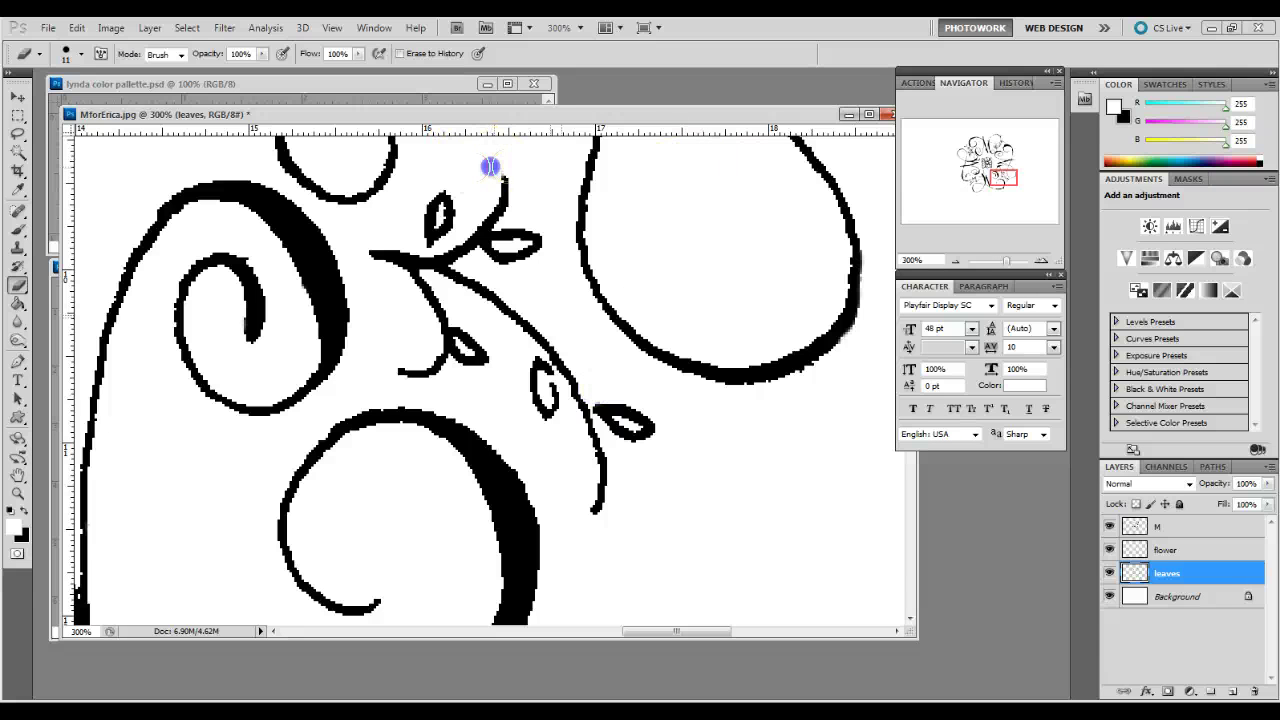
pyautogui.moveTo(983, 180)
pyautogui.mouseDown()
pyautogui.moveTo(1000, 176)
pyautogui.moveTo(977, 171)
pyautogui.moveTo(971, 148)
pyautogui.moveTo(990, 165)
pyautogui.moveTo(995, 148)
pyautogui.mouseUp()
pyautogui.click(955, 260)
pyautogui.click(955, 260)
pyautogui.click(955, 260)
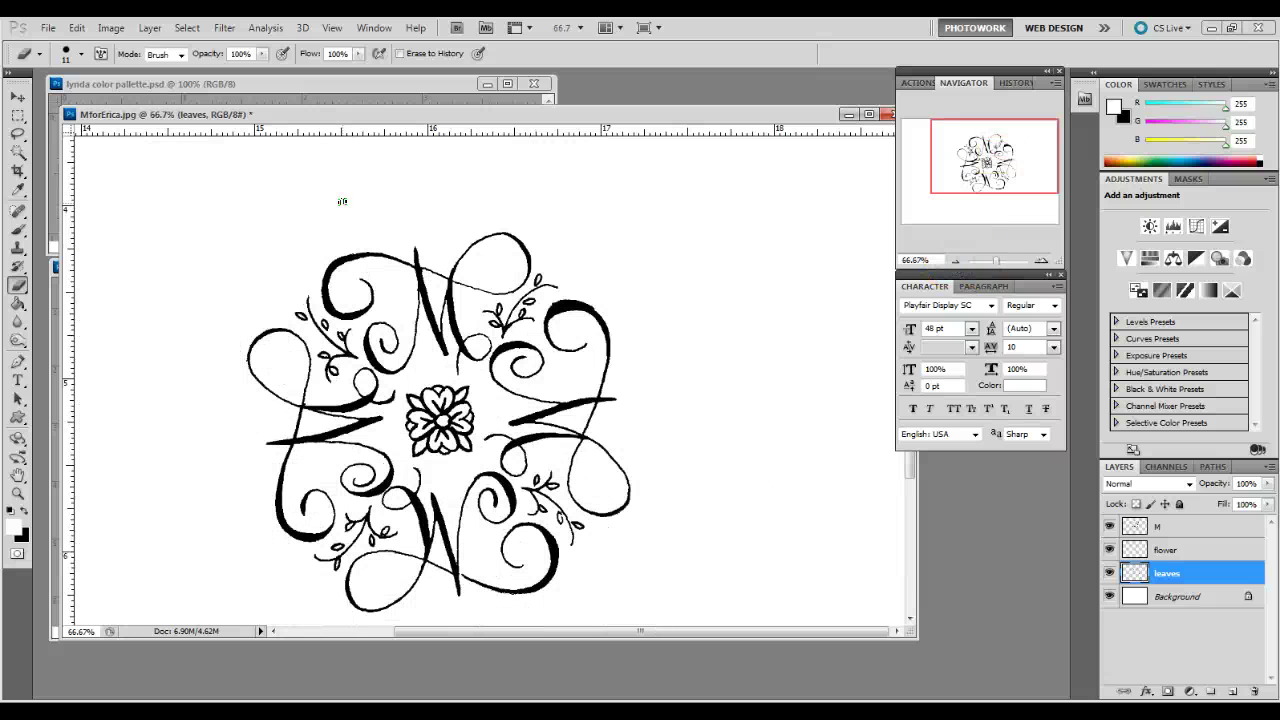
# With layer M active, uncover the colour palette and sample its purple swatch as foreground colour.
pyautogui.click(17, 100)
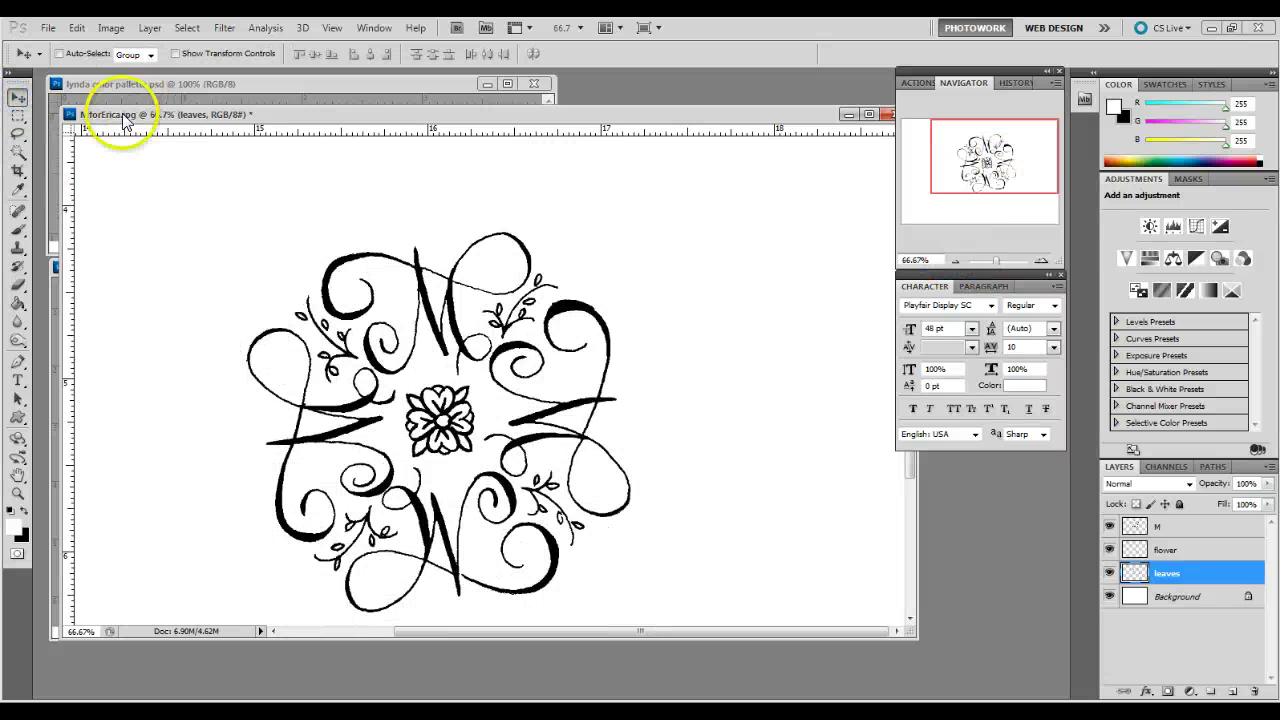
pyautogui.click(90, 86)
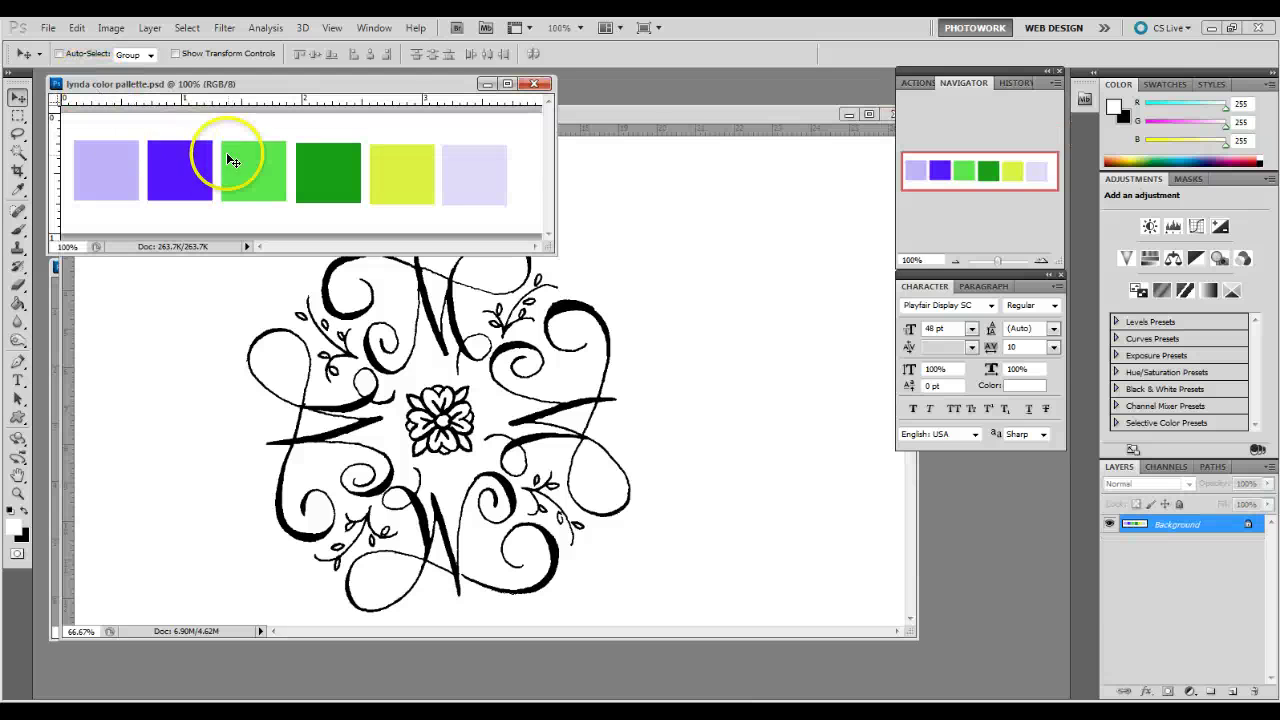
pyautogui.click(57, 294)
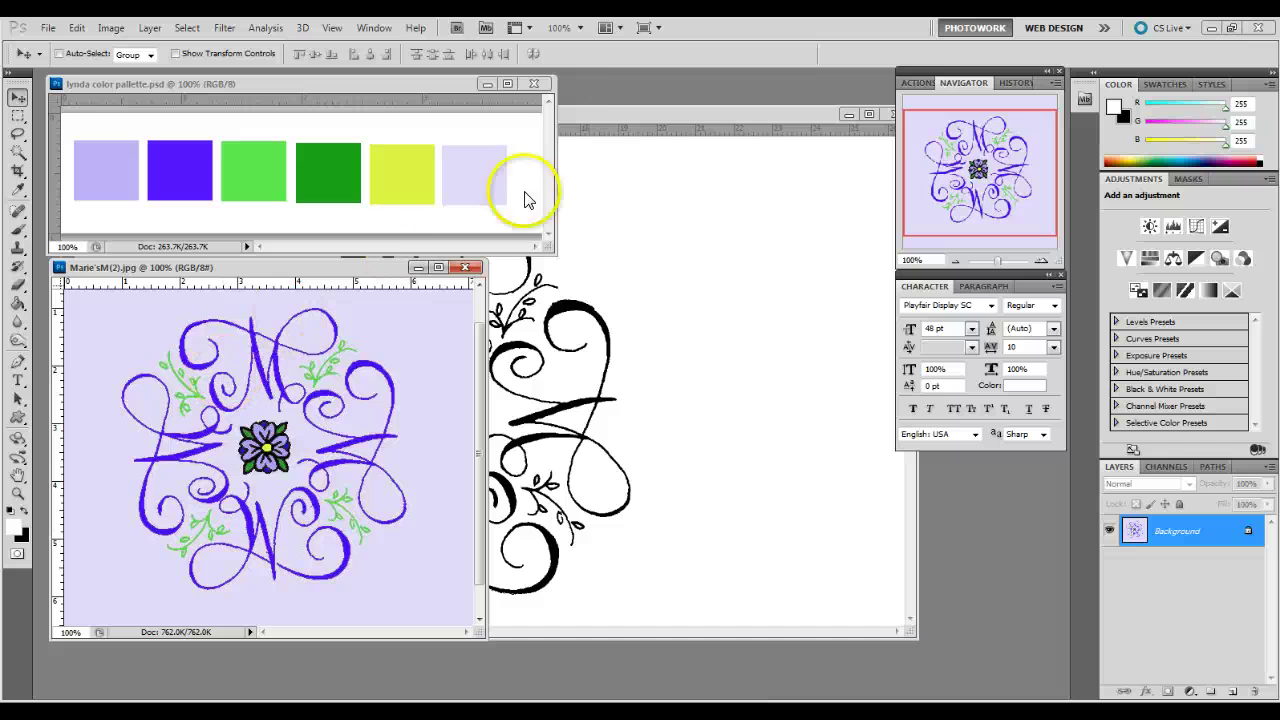
pyautogui.click(623, 124)
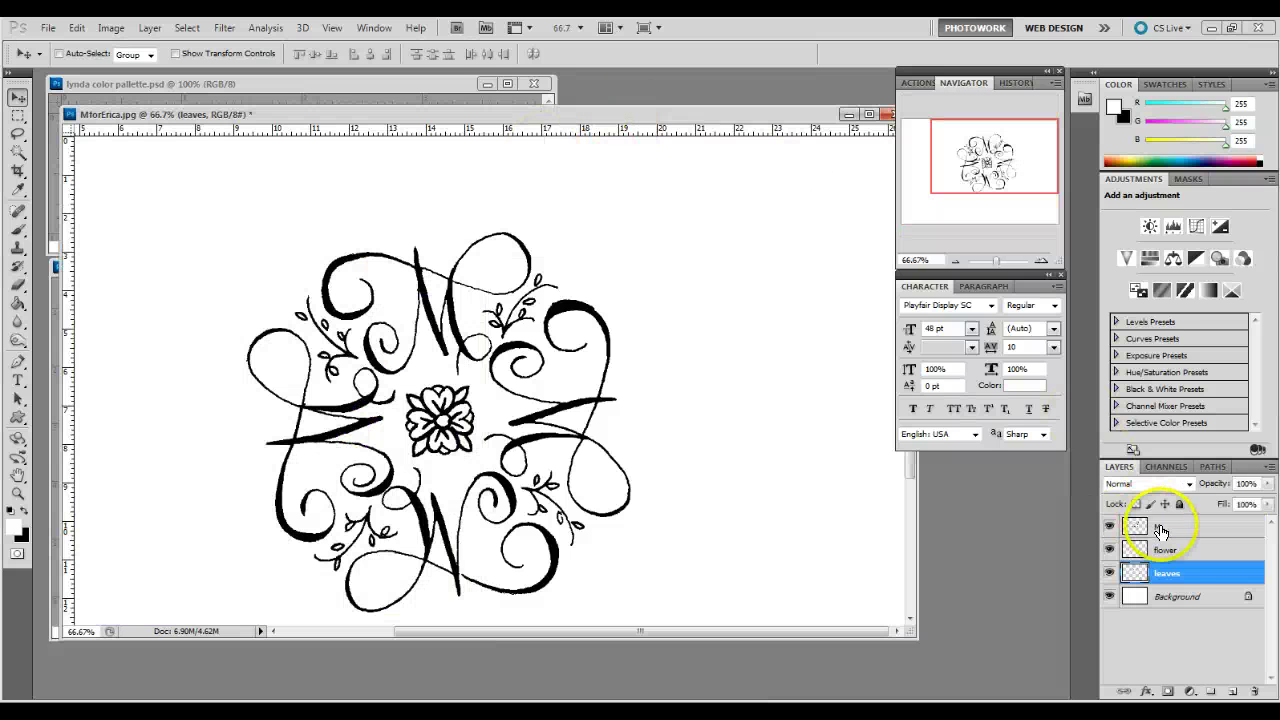
pyautogui.click(1150, 527)
pyautogui.moveTo(302, 118); pyautogui.dragTo(382, 238)
pyautogui.click(17, 191)
pyautogui.moveTo(175, 172)
pyautogui.mouseDown()
pyautogui.moveTo(243, 171)
pyautogui.moveTo(188, 170)
pyautogui.mouseUp()
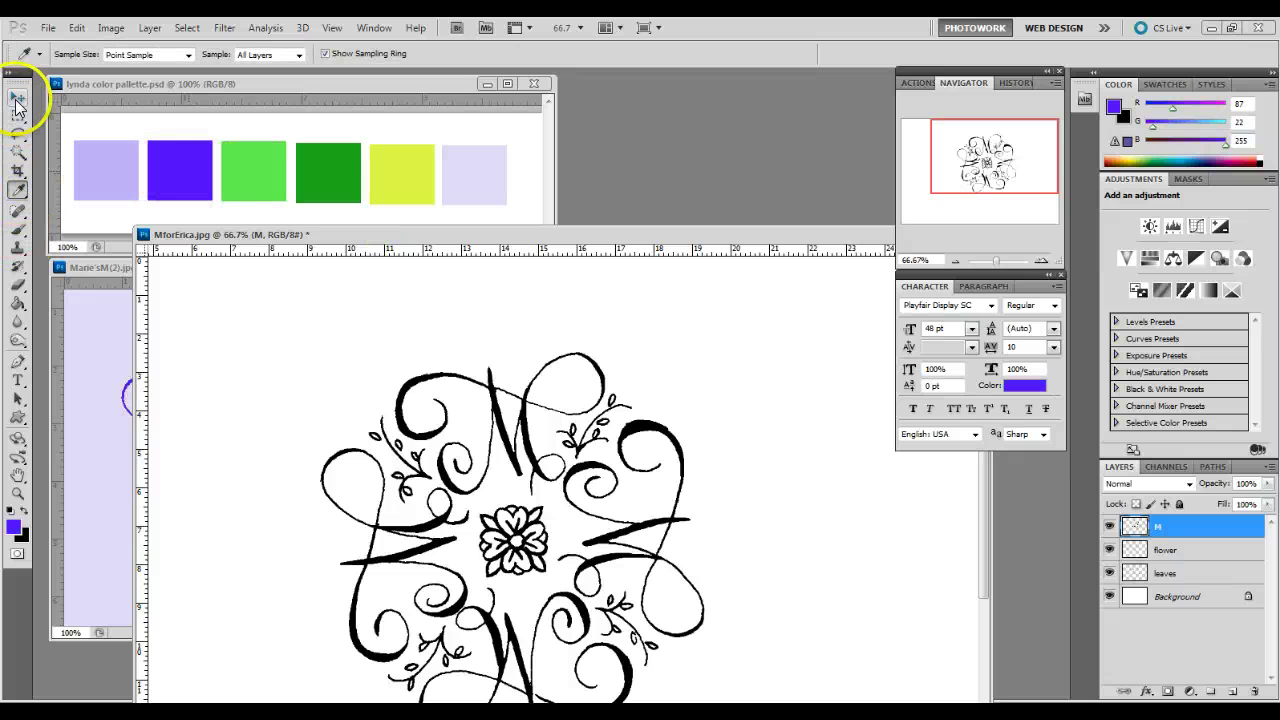
pyautogui.click(16, 97)
pyautogui.moveTo(634, 240); pyautogui.dragTo(674, 209)
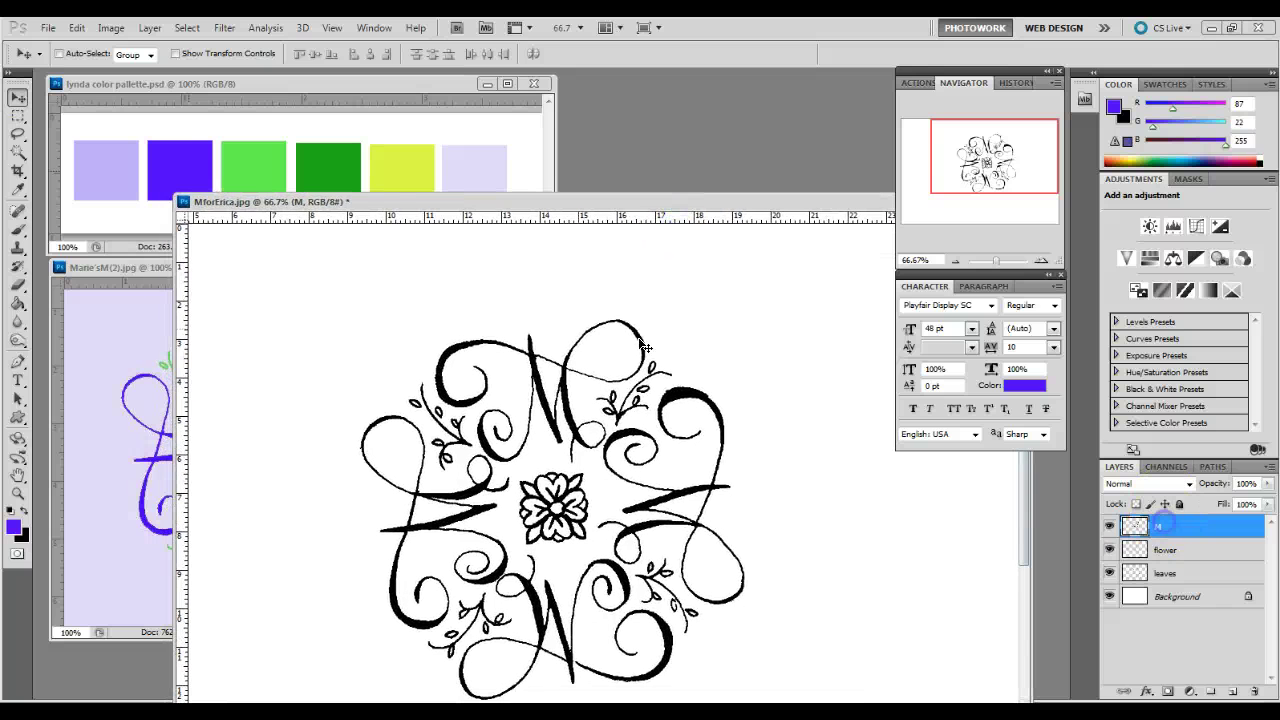
# Add a Color Overlay to layer M using the purple 5716ff eyedropped from the palette.
pyautogui.click(1148, 697)
pyautogui.click(1172, 627)
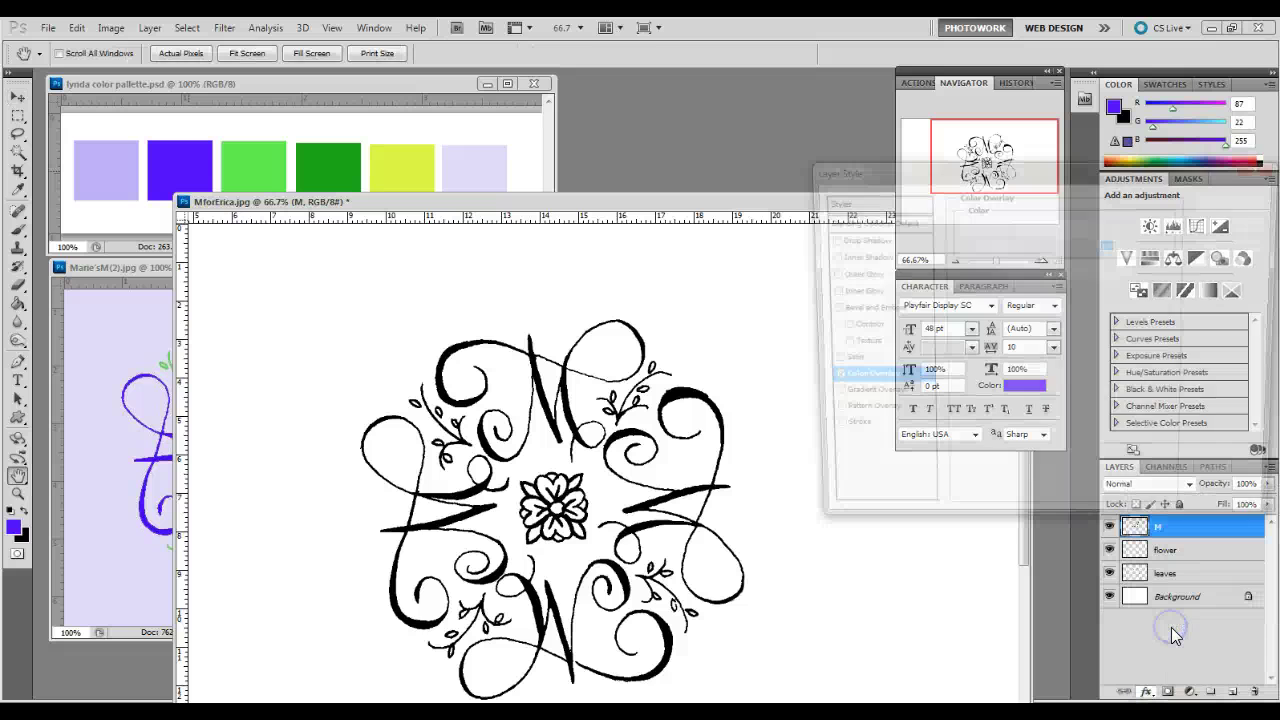
pyautogui.click(1115, 226)
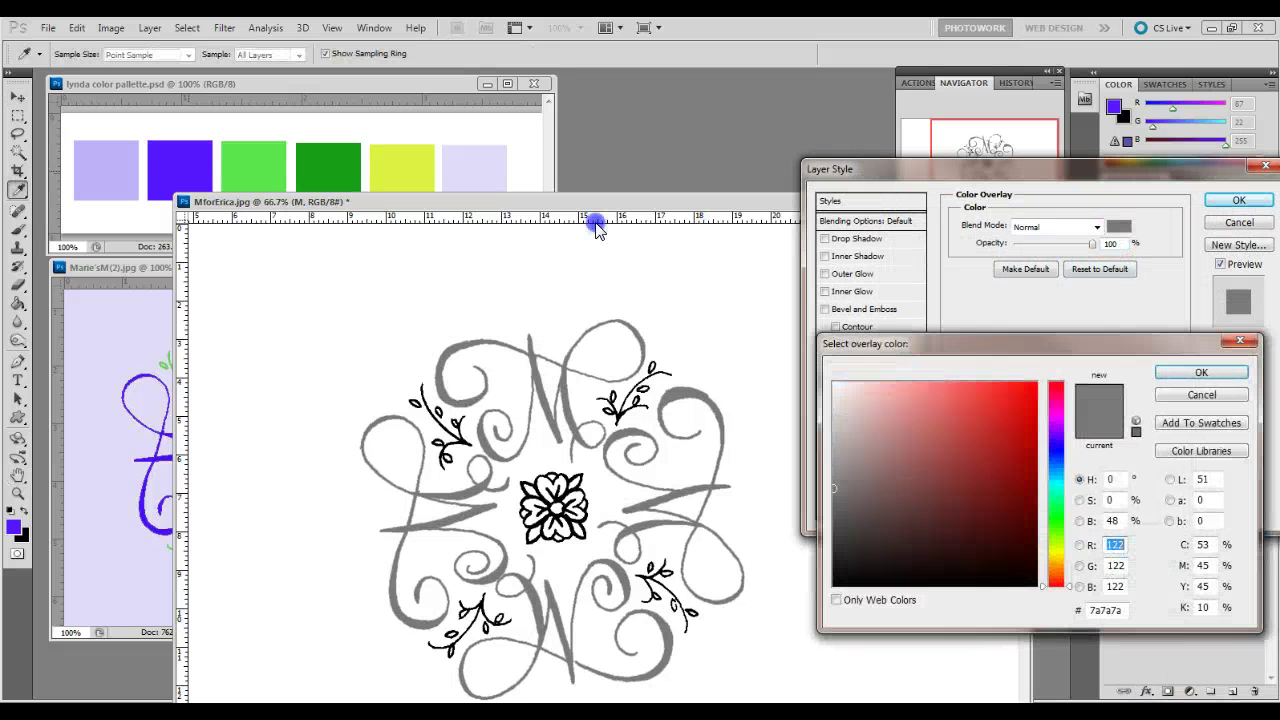
pyautogui.click(200, 136)
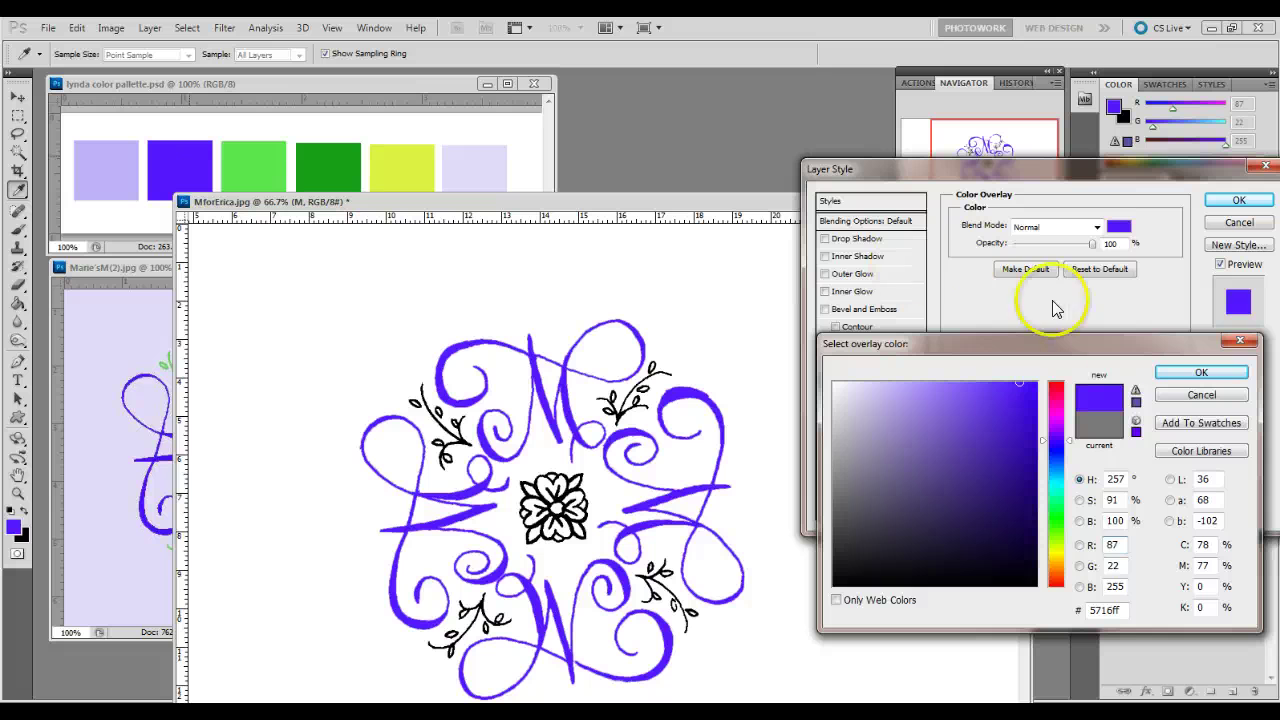
pyautogui.click(1190, 374)
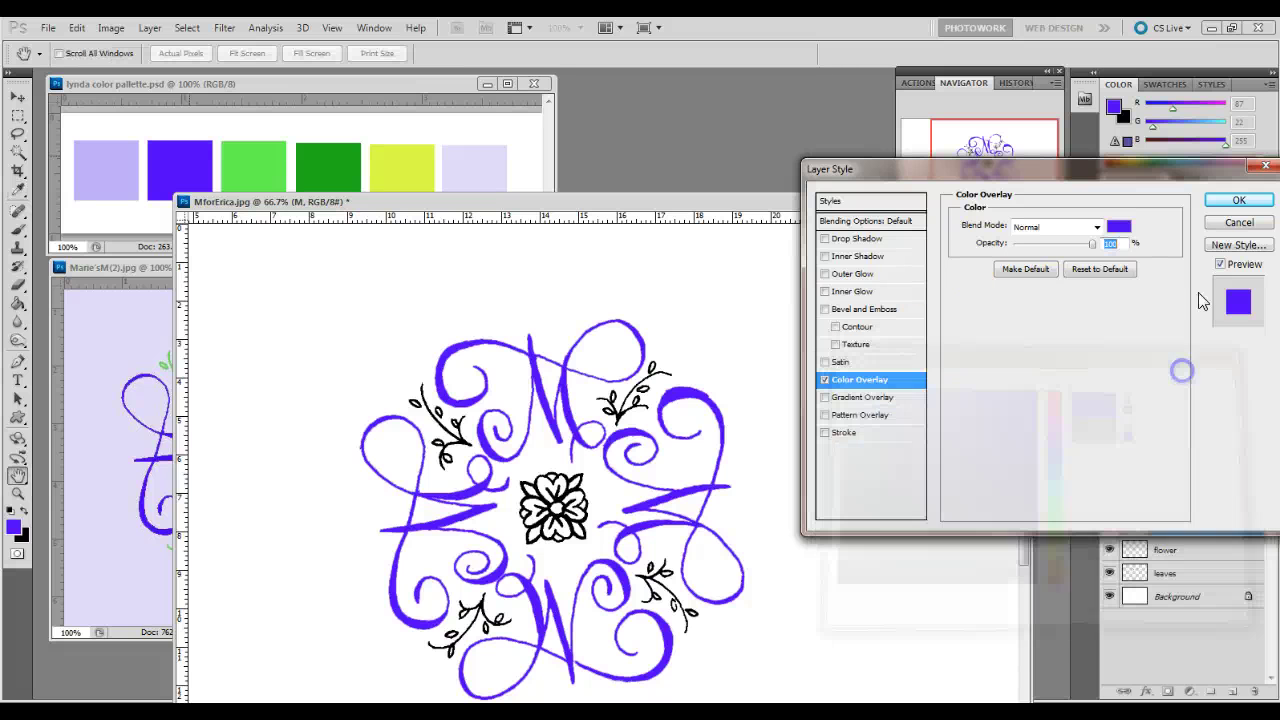
pyautogui.click(1236, 200)
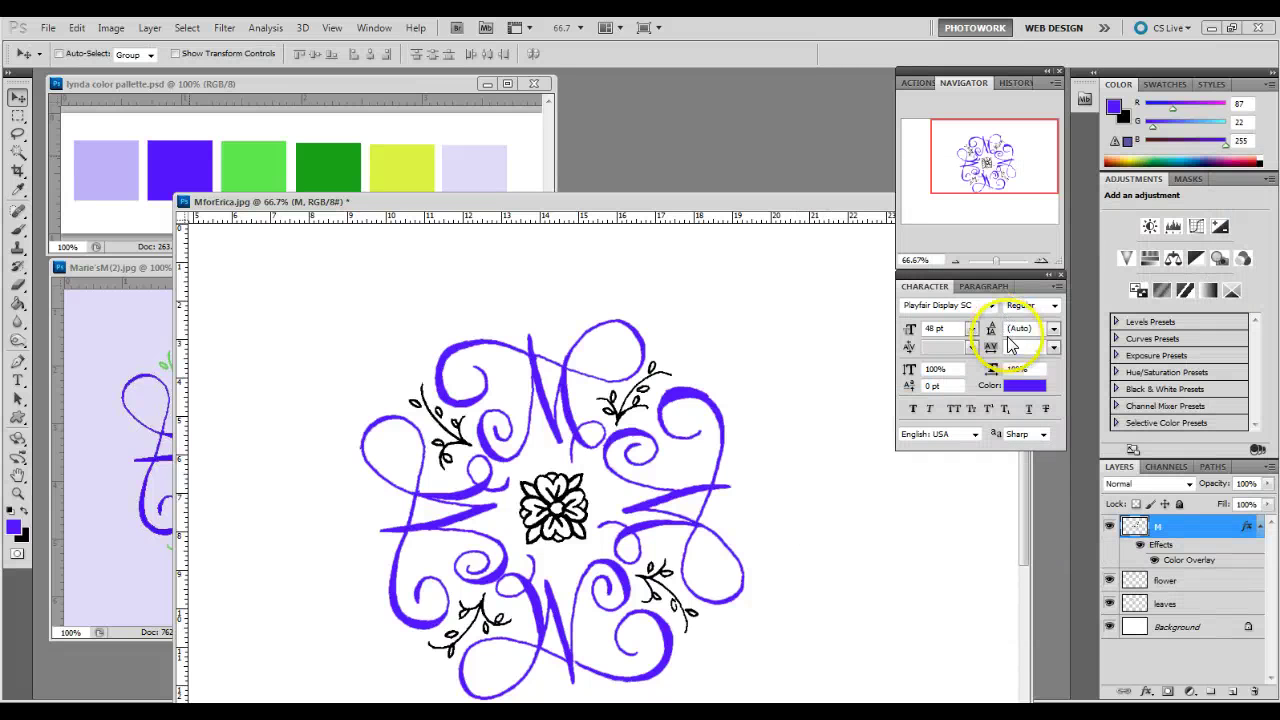
# Give the leaves layer a Color Overlay in the light green eyedropped from the palette swatch.
pyautogui.click(1017, 369)
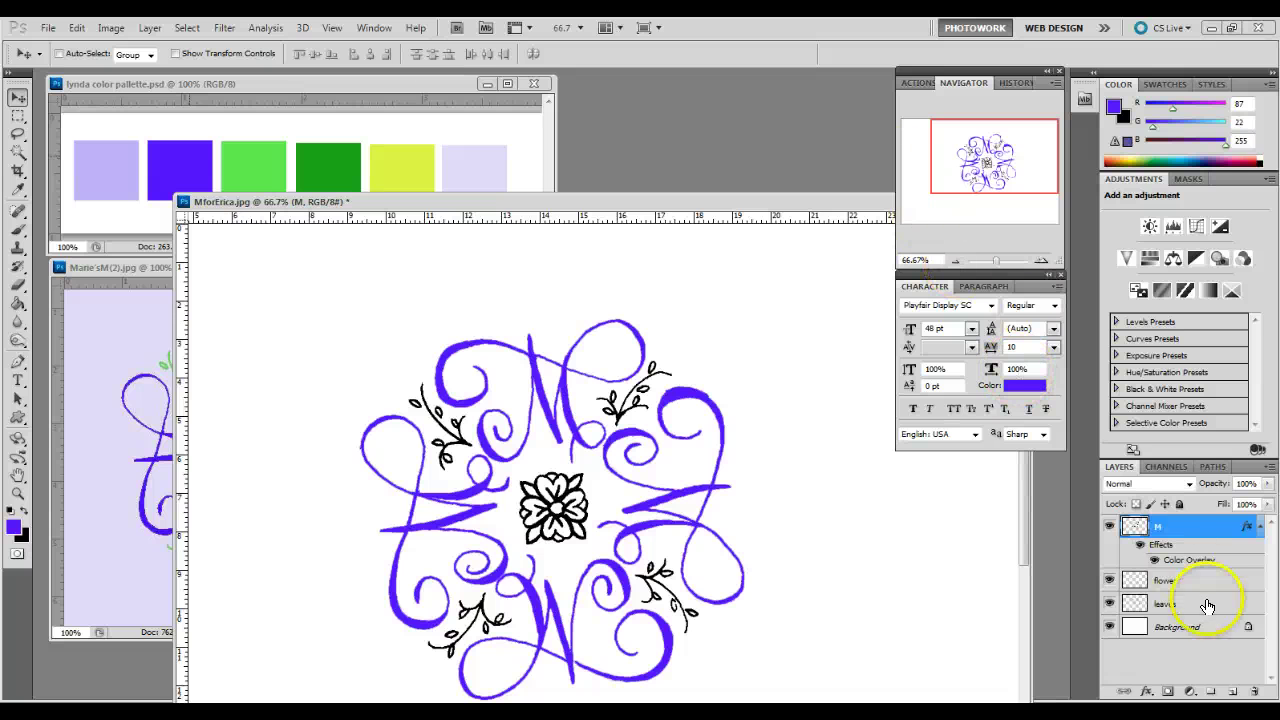
pyautogui.click(1255, 530)
pyautogui.click(1170, 573)
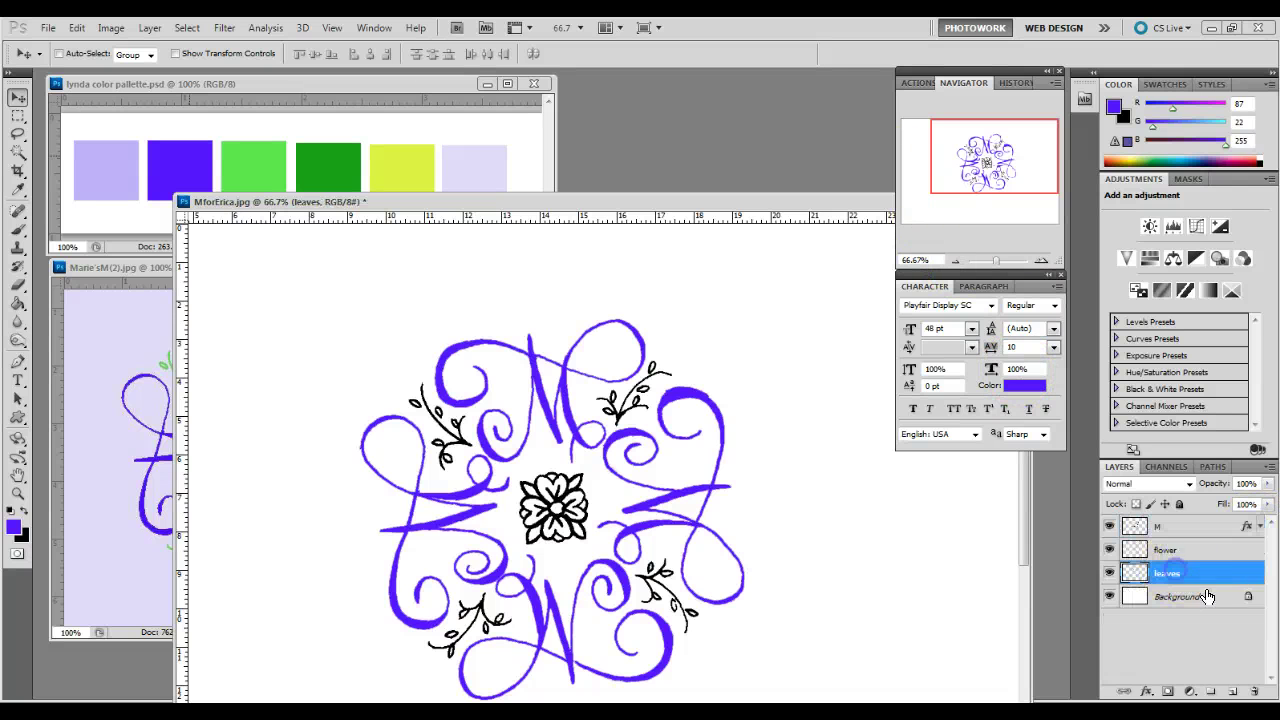
pyautogui.click(1146, 690)
pyautogui.click(1165, 634)
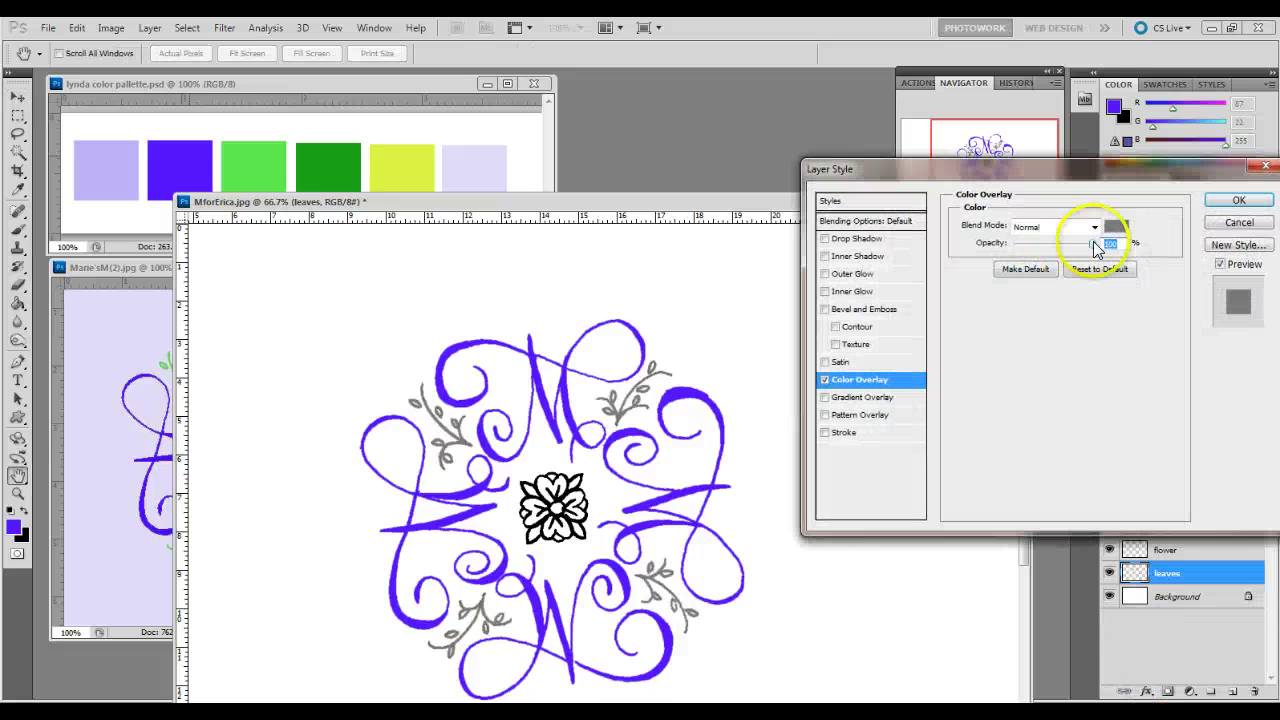
pyautogui.click(1114, 227)
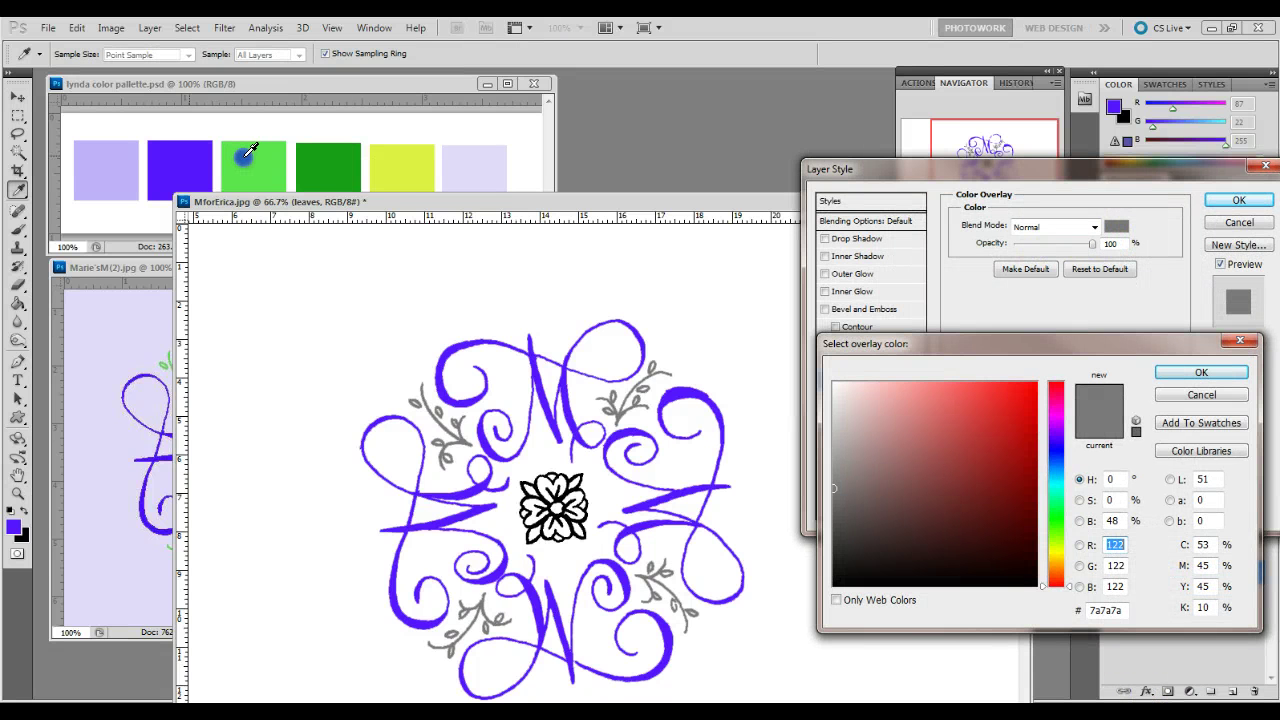
pyautogui.click(249, 150)
pyautogui.click(1201, 372)
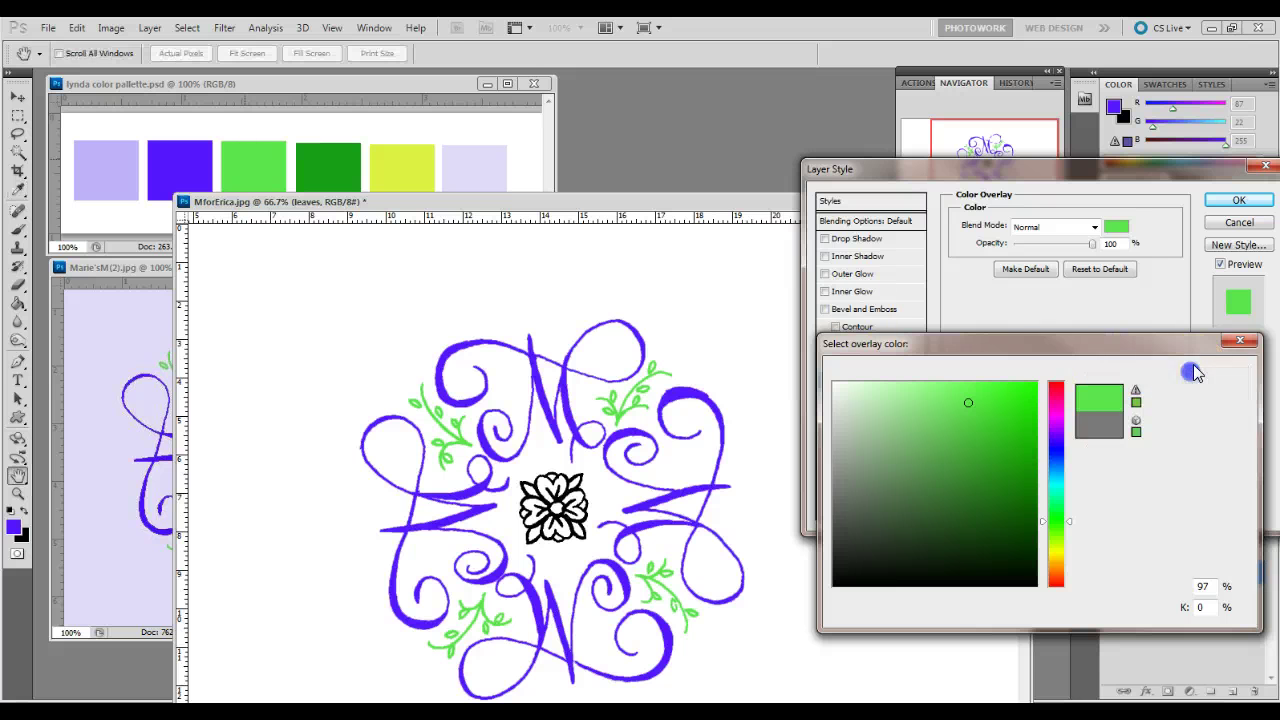
pyautogui.click(1238, 200)
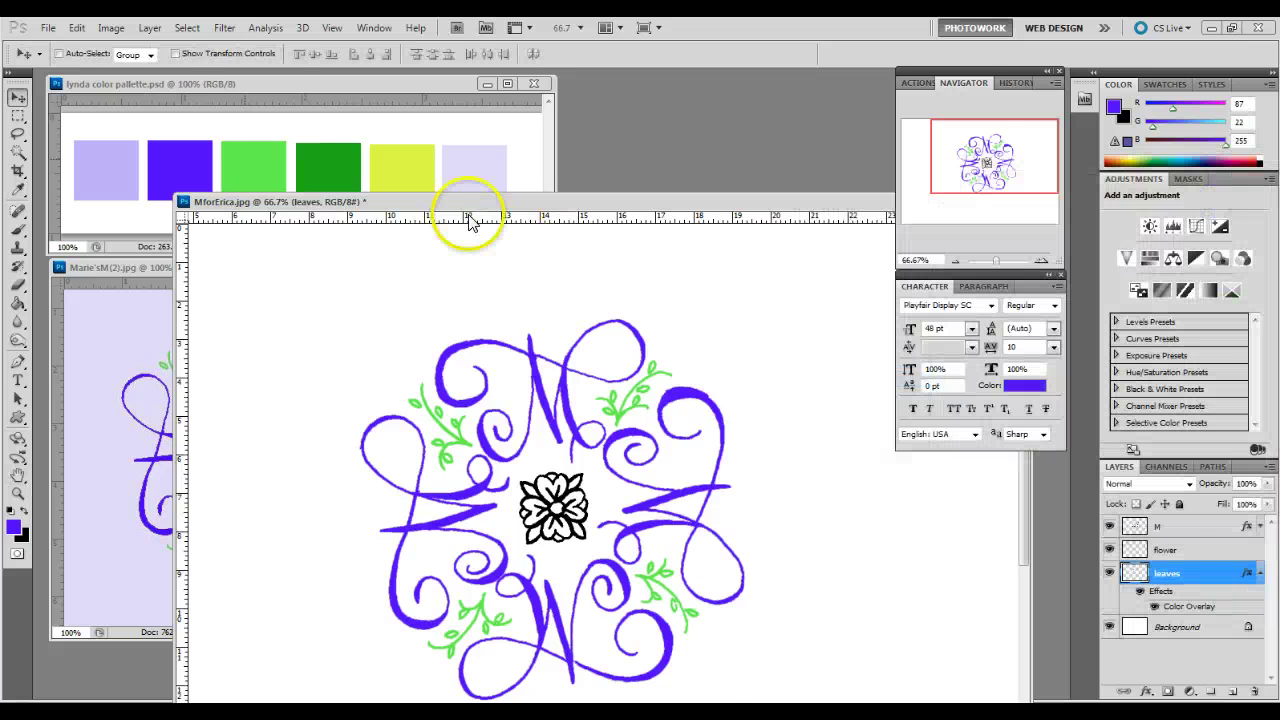
# On the flower layer, sample the palette's dark green and bucket-fill the flower's leaf.
pyautogui.moveTo(449, 201); pyautogui.dragTo(620, 192)
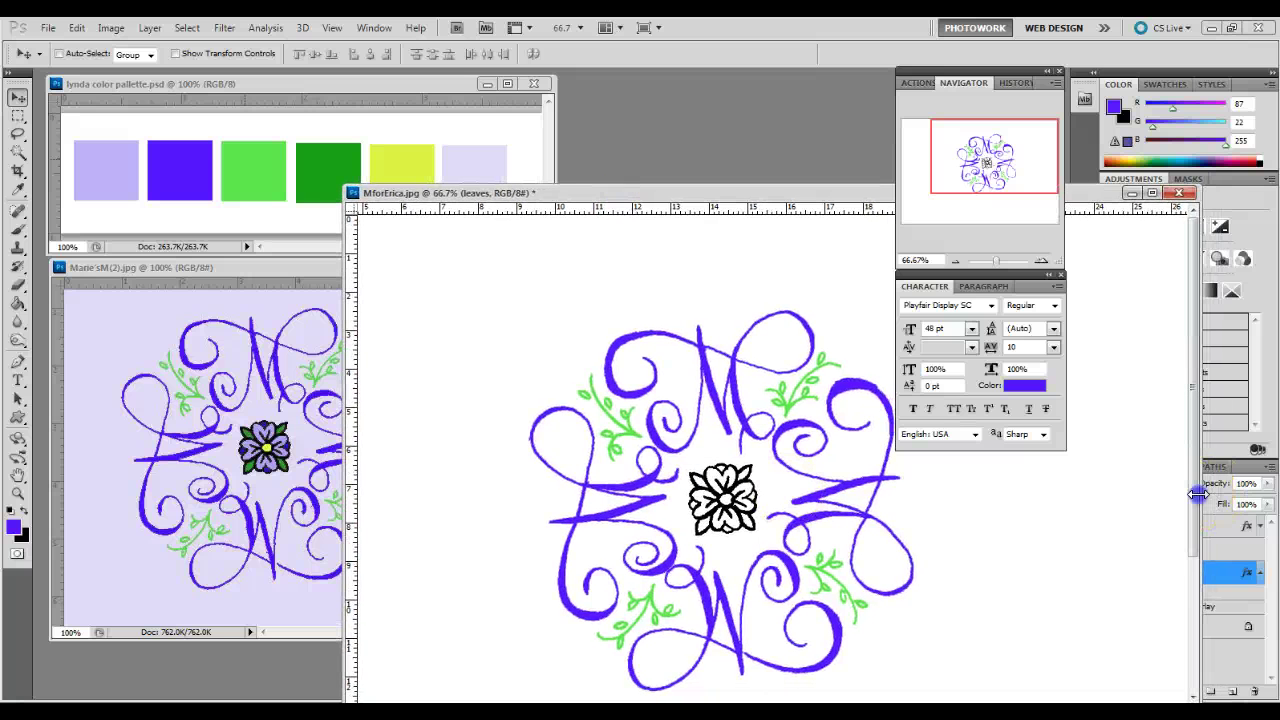
pyautogui.moveTo(1194, 494); pyautogui.dragTo(1002, 496)
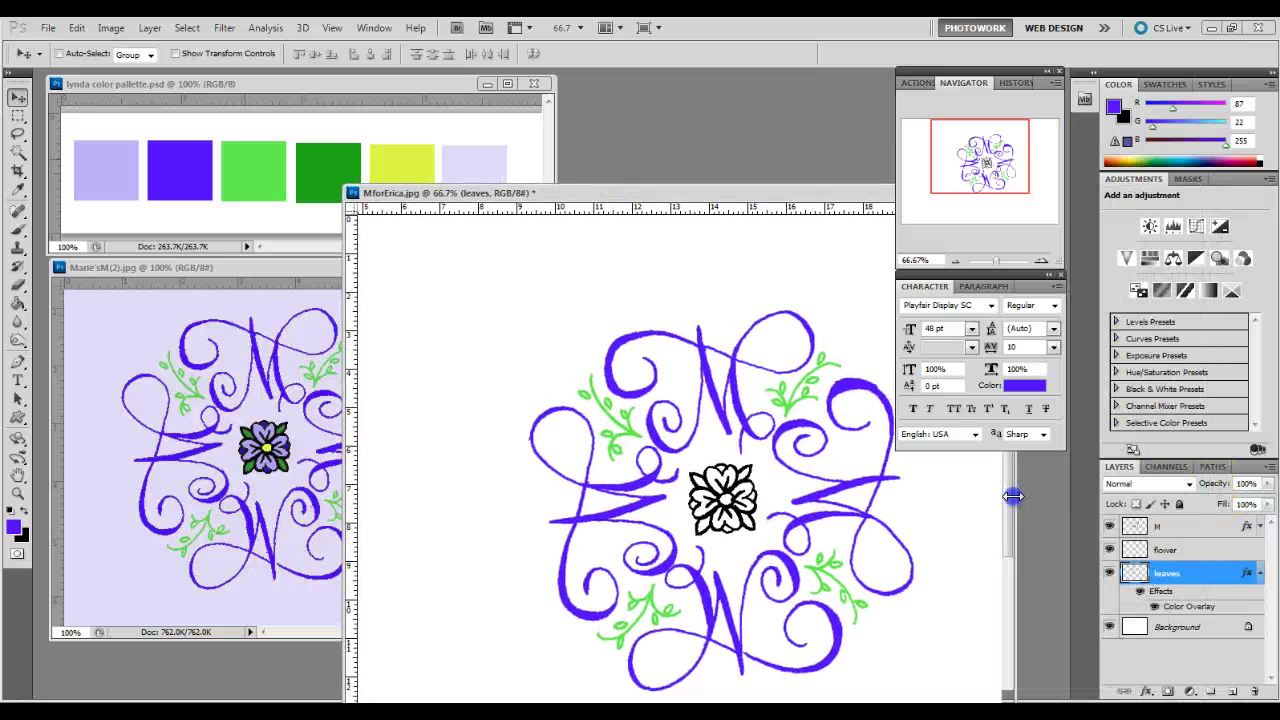
pyautogui.click(1261, 572)
pyautogui.click(1200, 550)
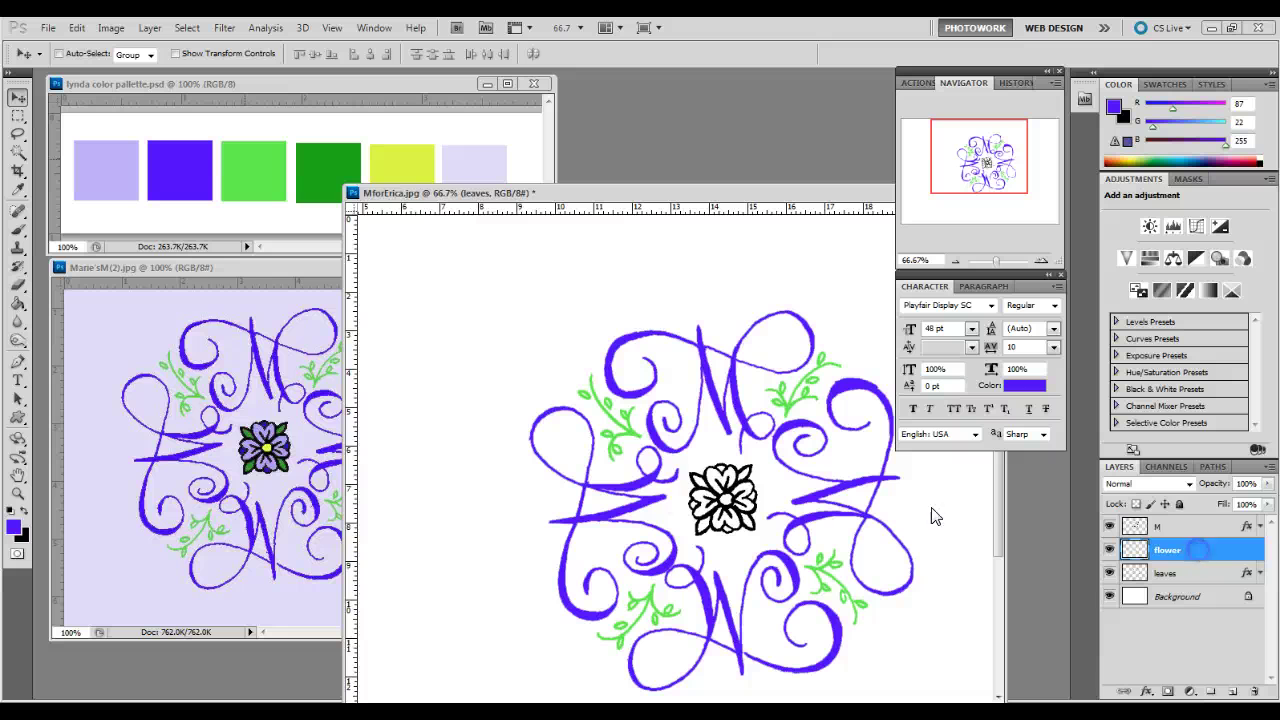
pyautogui.click(17, 189)
pyautogui.click(310, 168)
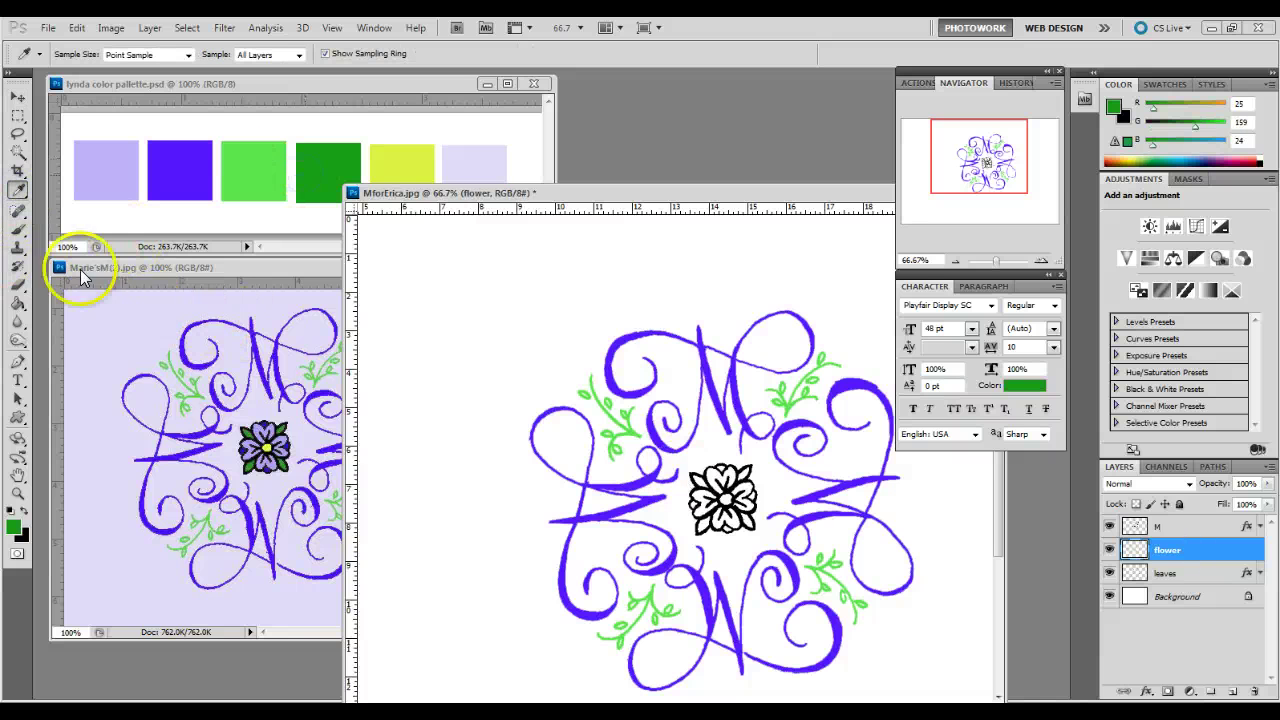
pyautogui.click(17, 306)
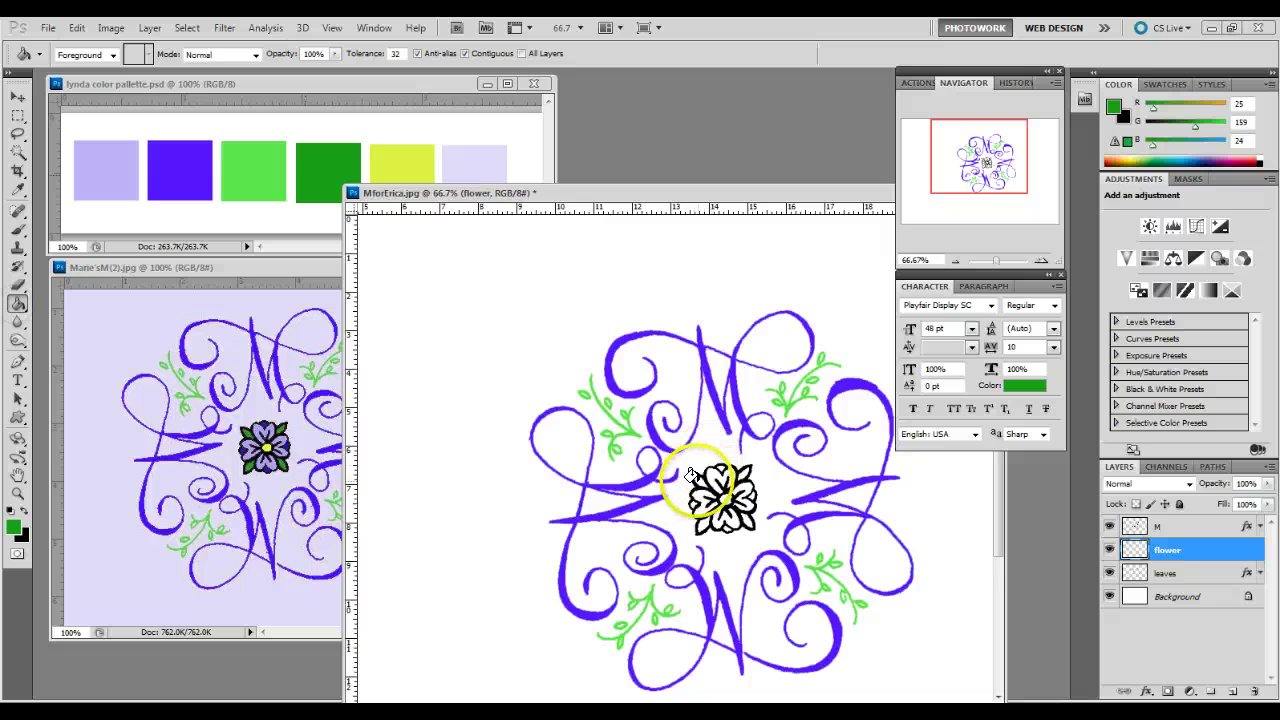
pyautogui.click(696, 521)
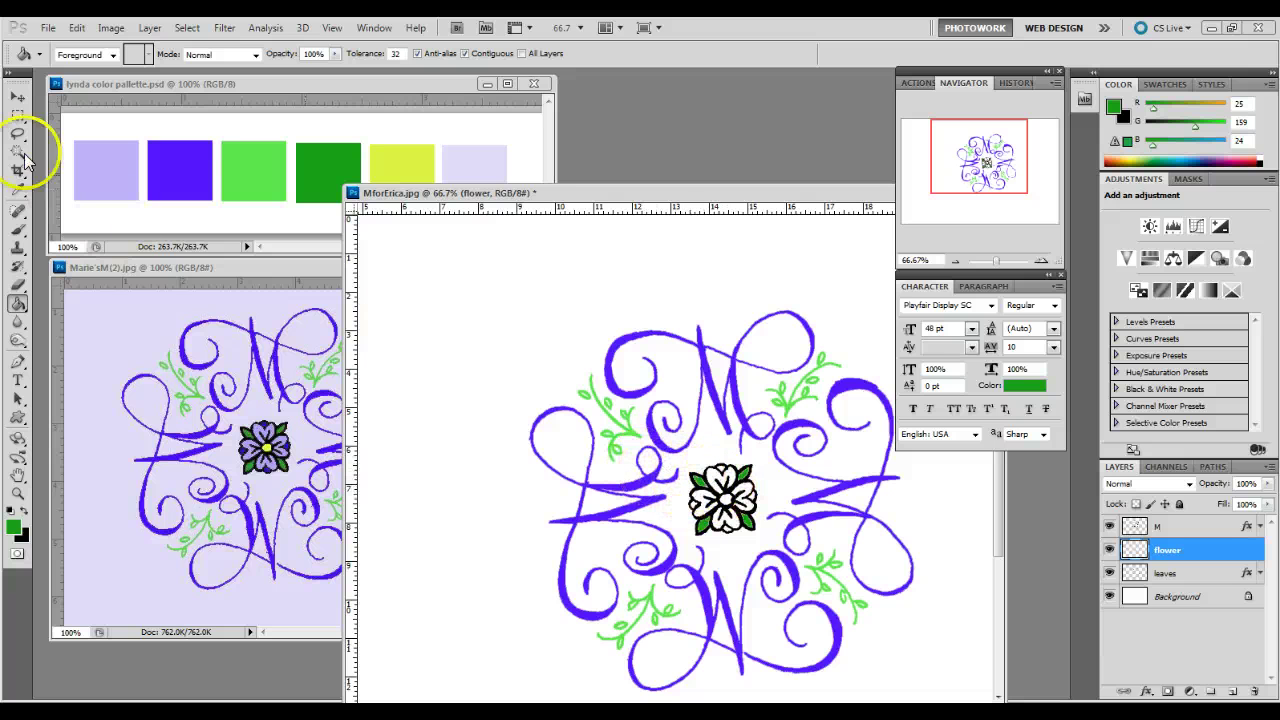
pyautogui.click(18, 97)
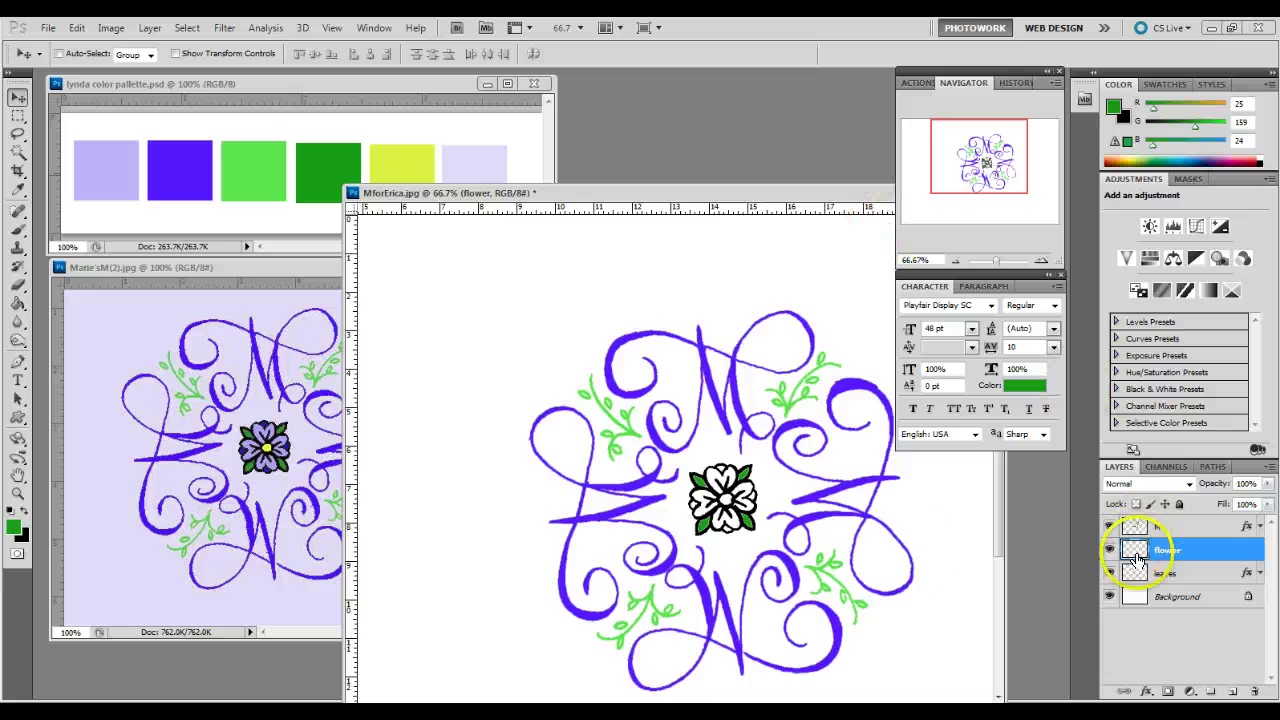
# Revert to the Color Overlay history state, add a new layer, and pick a much smaller brush.
pyautogui.click(1012, 83)
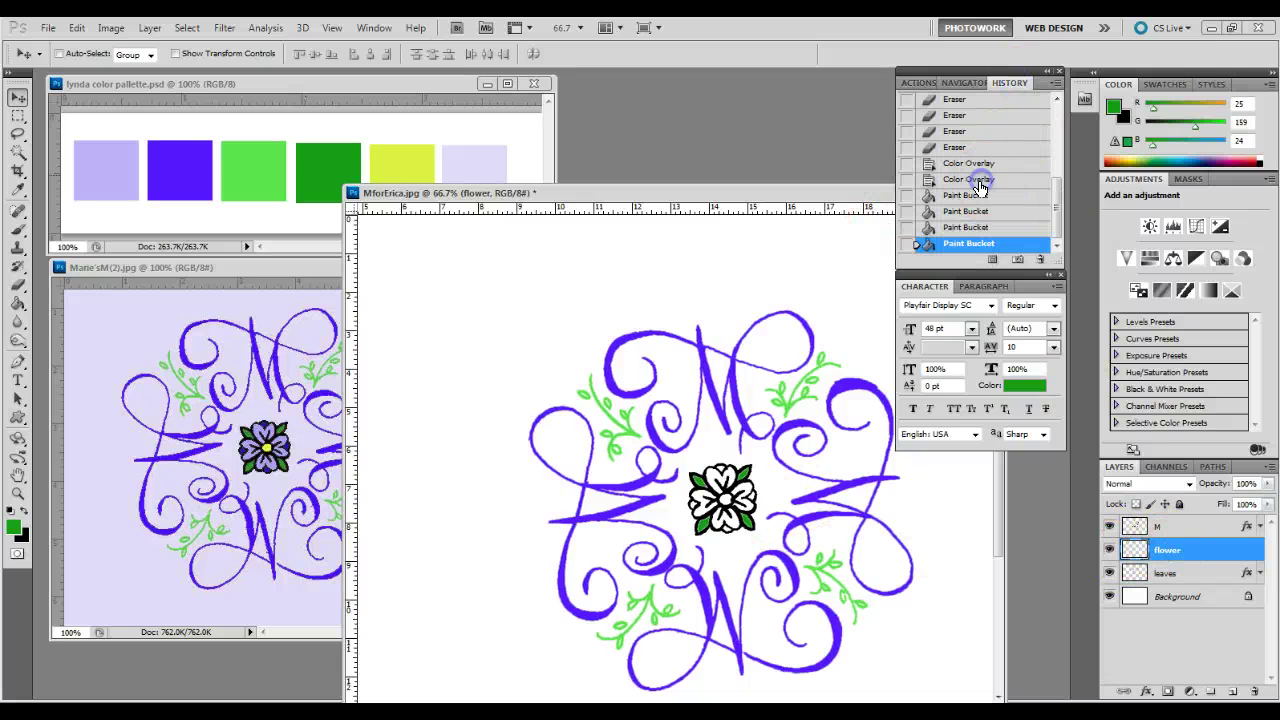
pyautogui.click(983, 181)
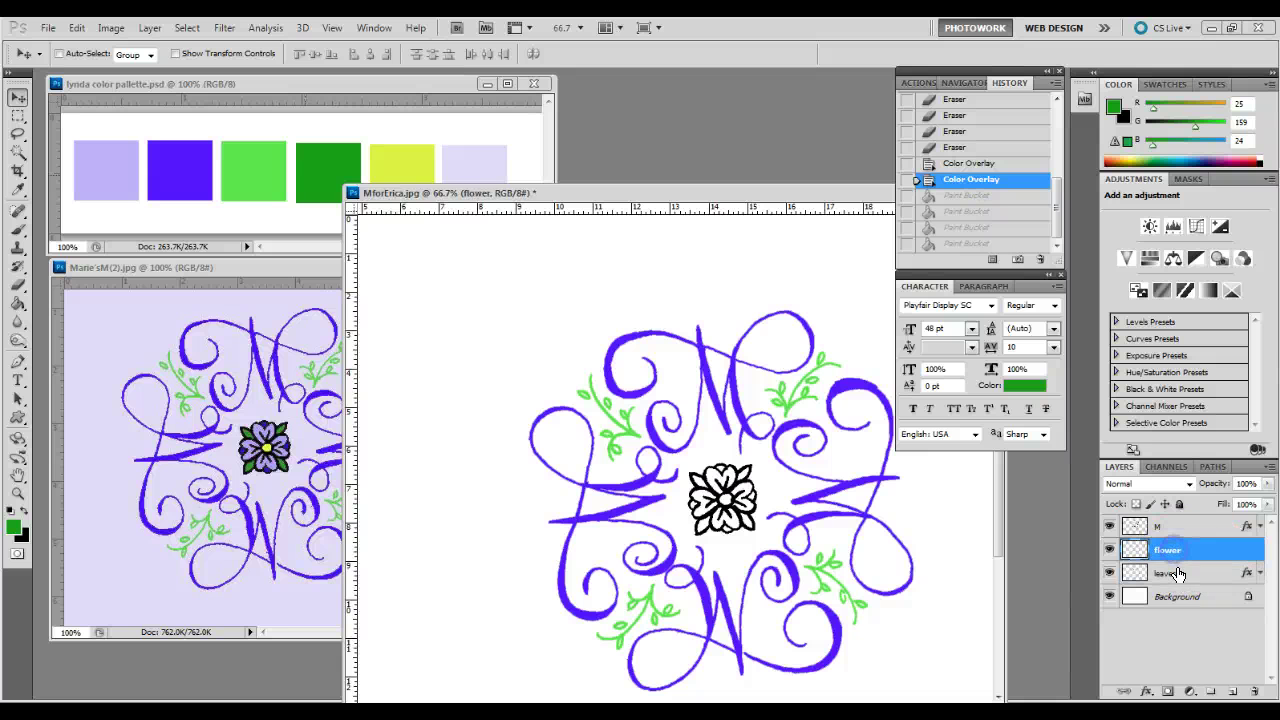
pyautogui.click(1232, 693)
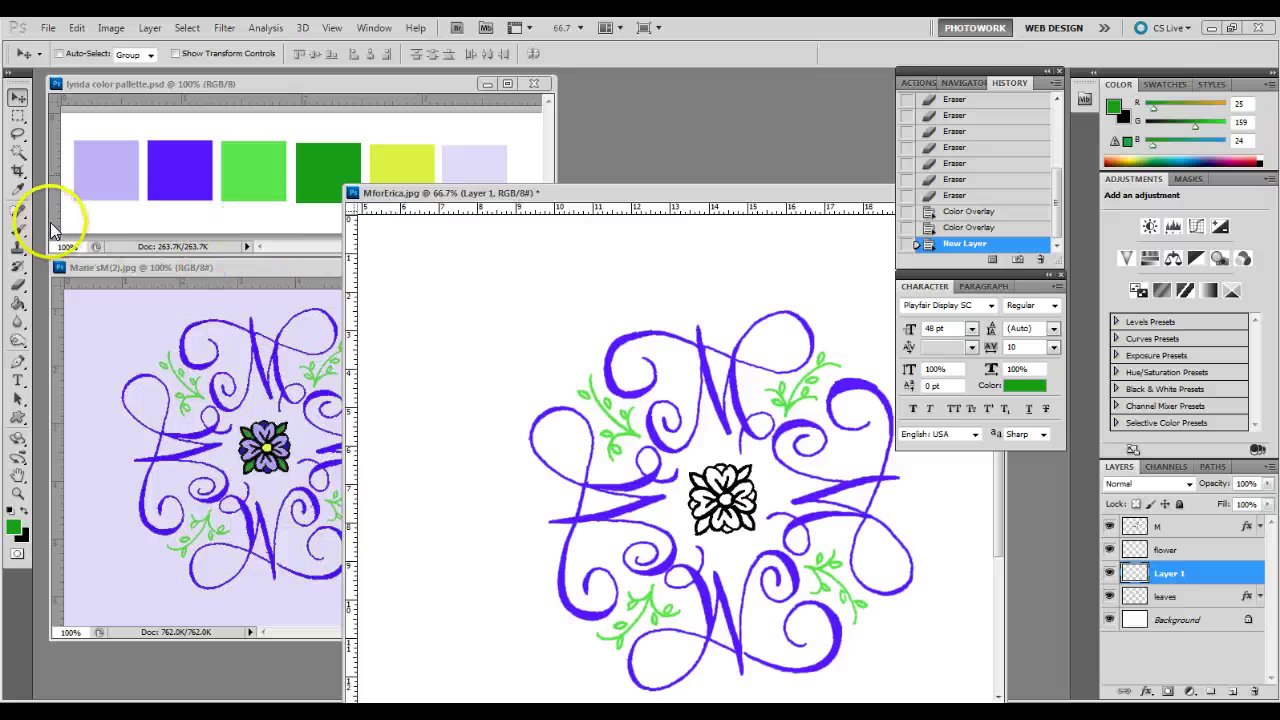
pyautogui.click(18, 230)
pyautogui.click(79, 55)
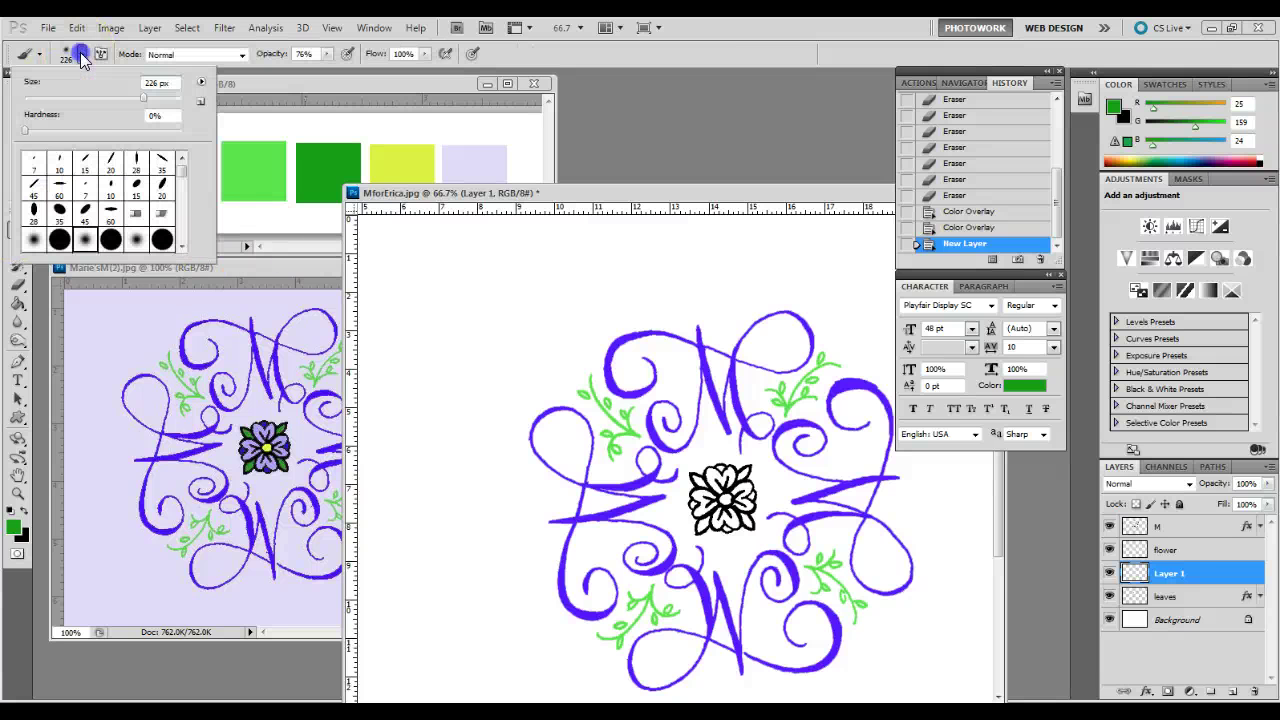
pyautogui.click(86, 100)
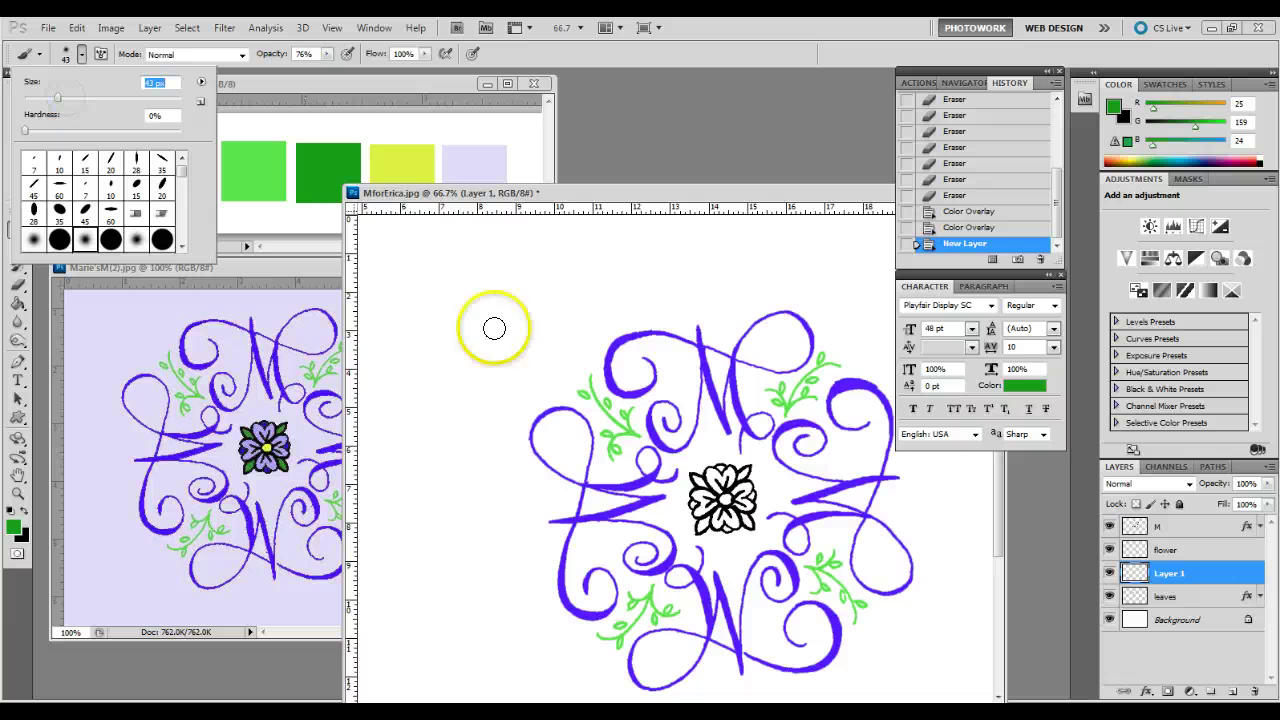
# Paint soft dark green around the centre flower on the new Layer 1.
pyautogui.click(697, 481)
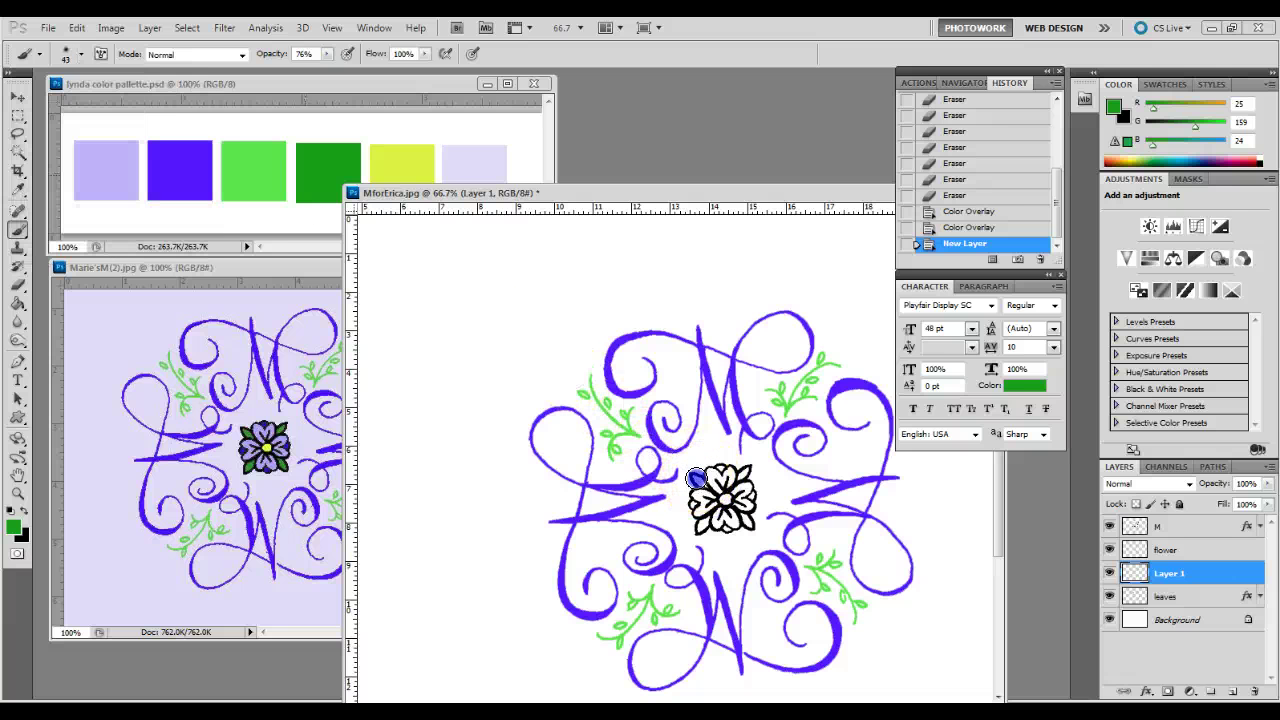
pyautogui.click(700, 483)
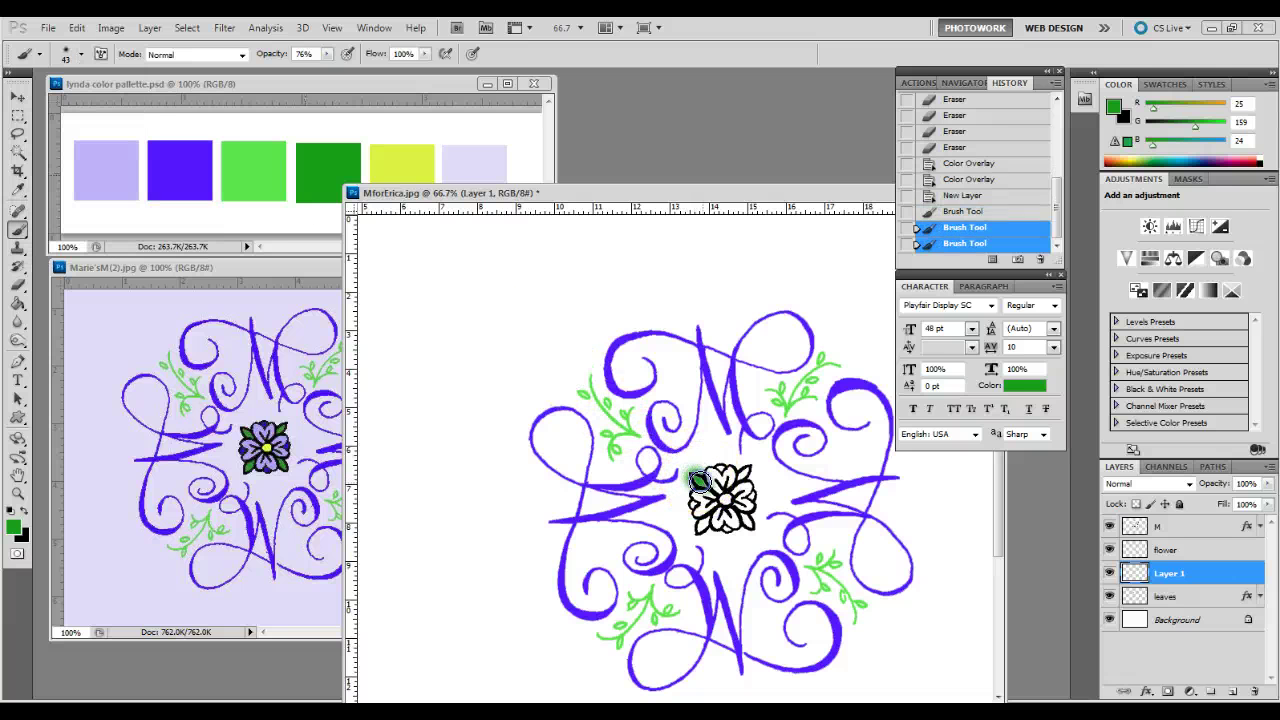
pyautogui.click(742, 472)
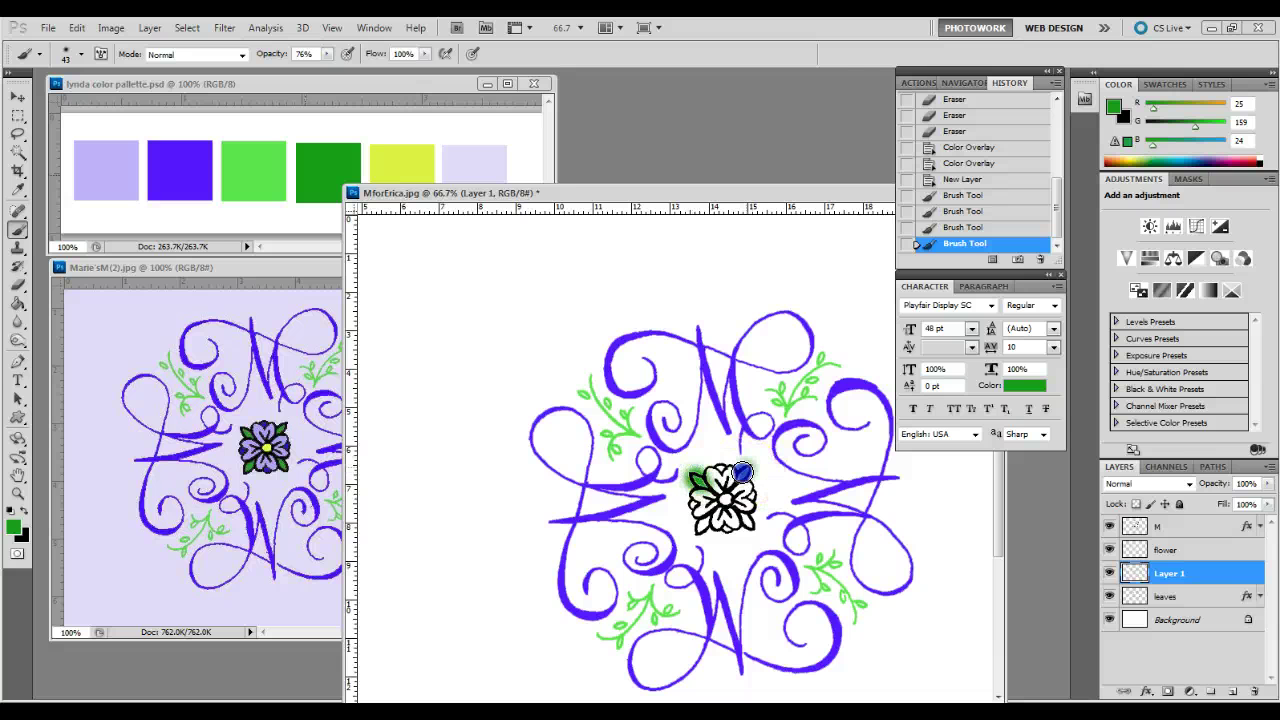
pyautogui.click(742, 472)
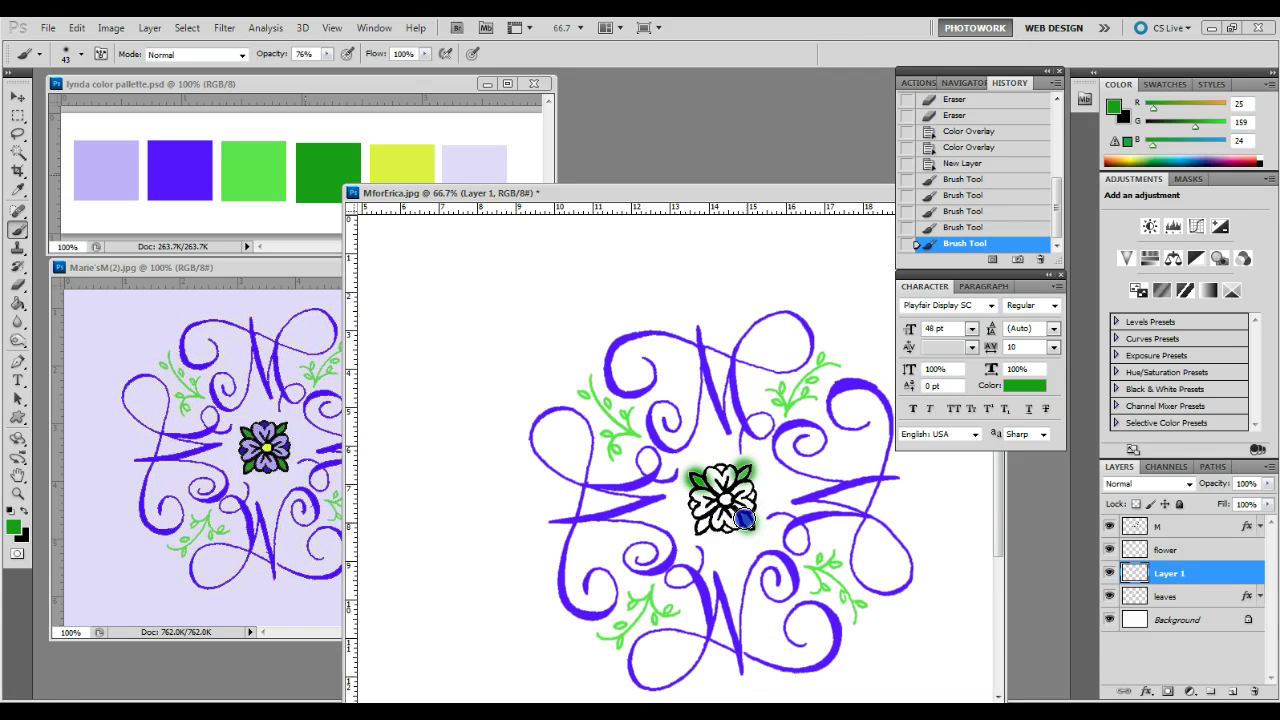
pyautogui.moveTo(746, 520); pyautogui.dragTo(703, 526)
pyautogui.click(703, 526)
pyautogui.click(18, 494)
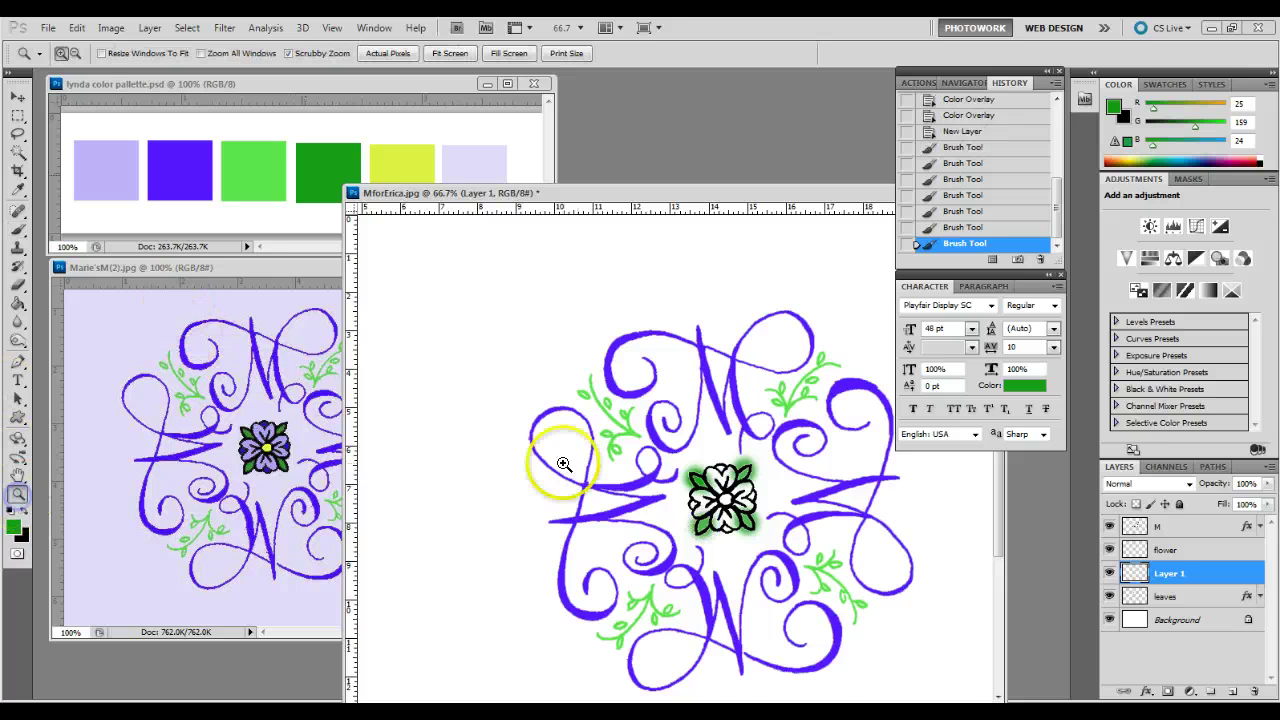
# Zoom to 200% and erase the green haze around the flower's petals.
pyautogui.click(722, 540)
pyautogui.click(722, 540)
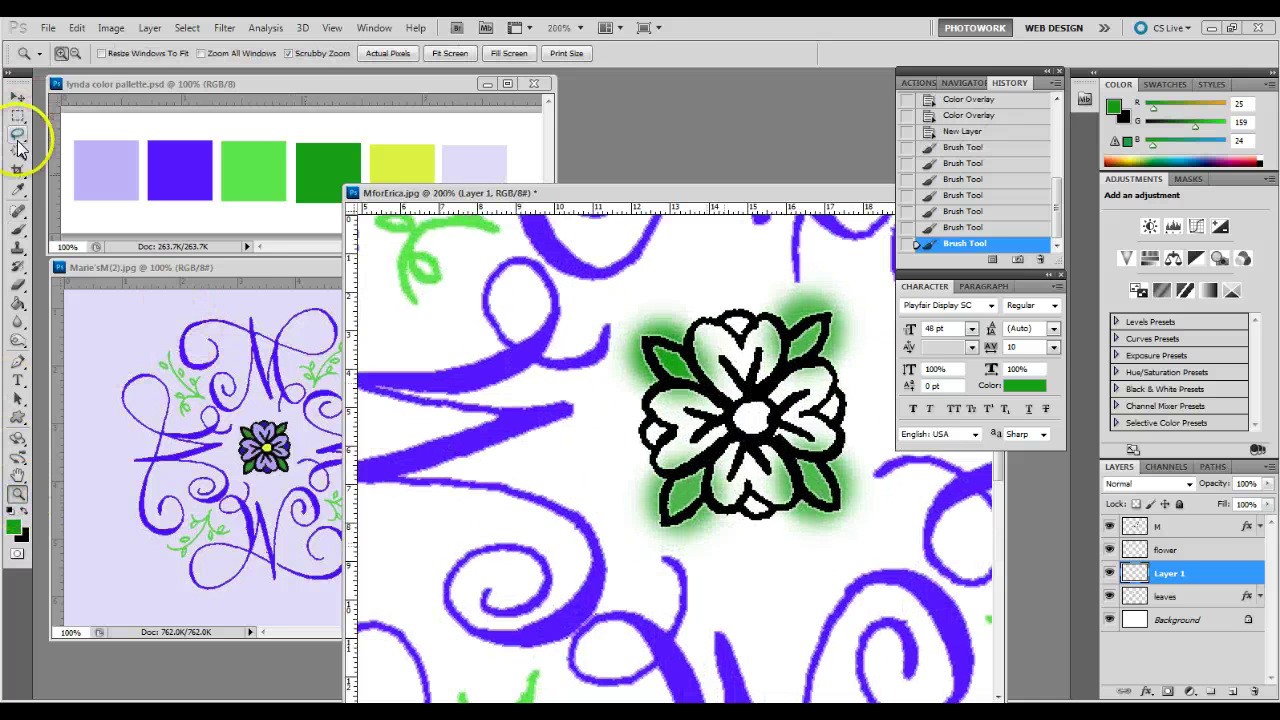
pyautogui.click(17, 283)
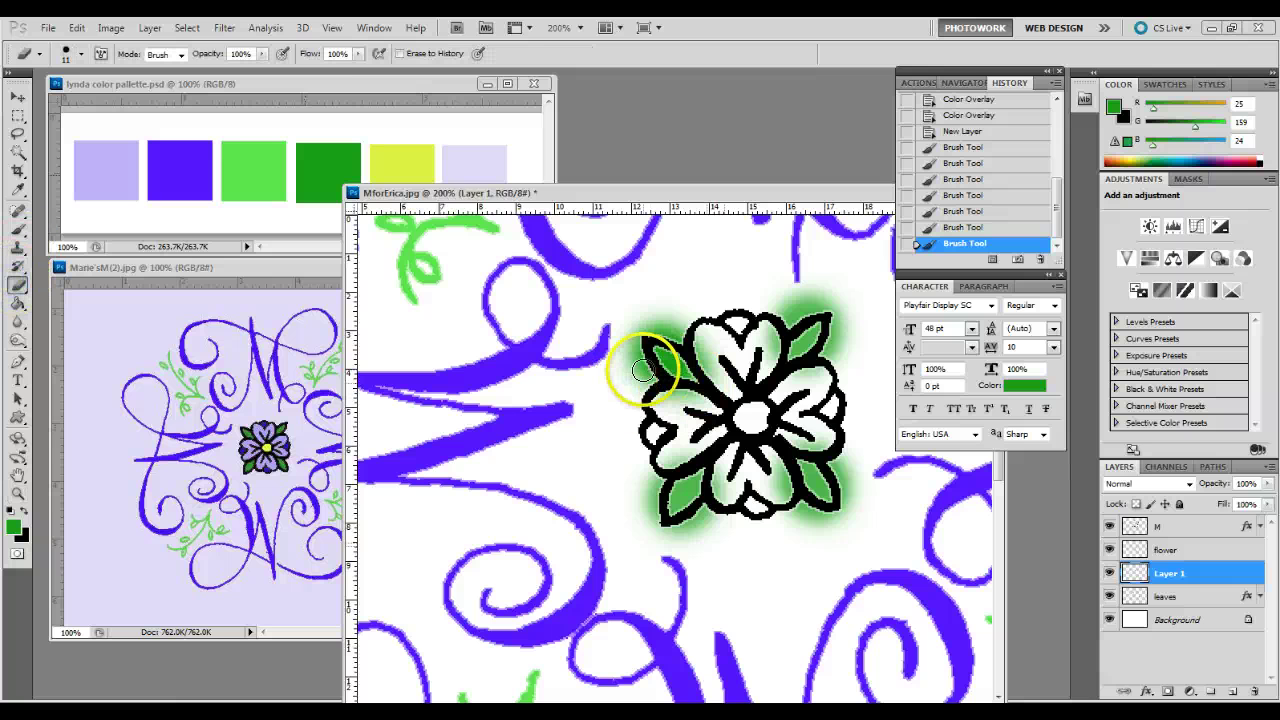
pyautogui.moveTo(615, 341); pyautogui.dragTo(648, 376)
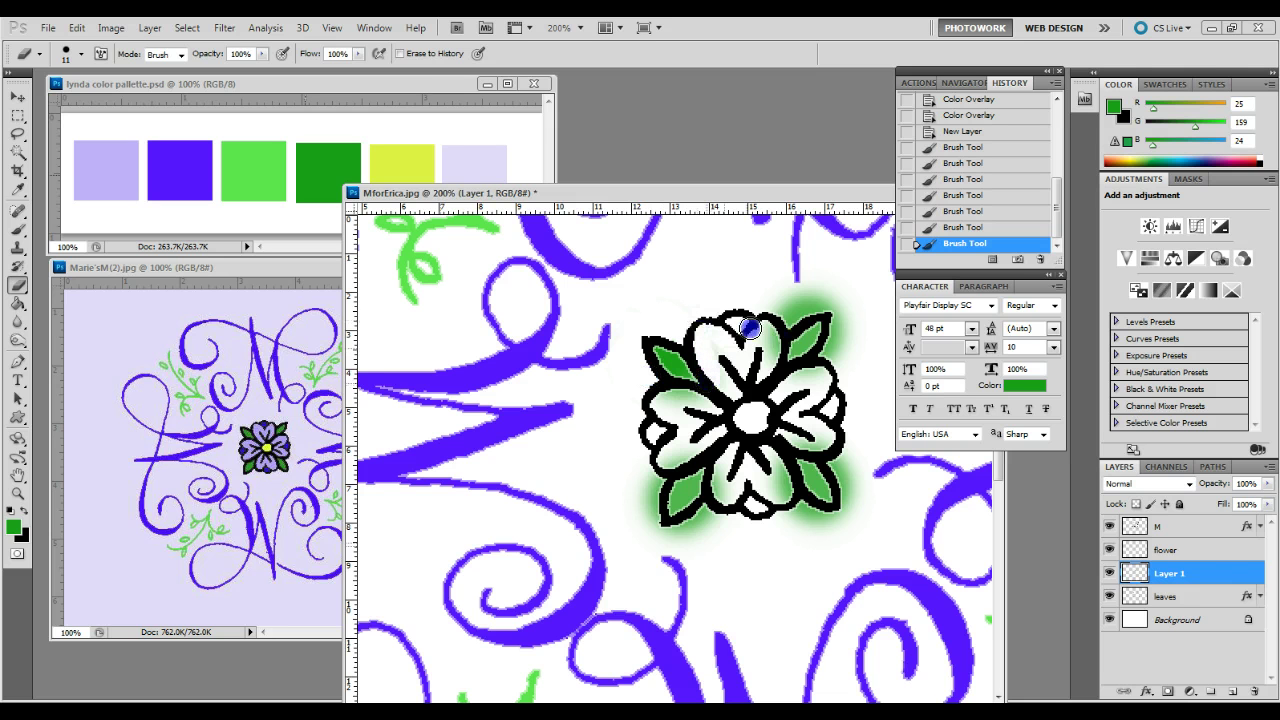
pyautogui.moveTo(769, 338)
pyautogui.mouseDown()
pyautogui.moveTo(849, 277)
pyautogui.moveTo(774, 319)
pyautogui.mouseUp()
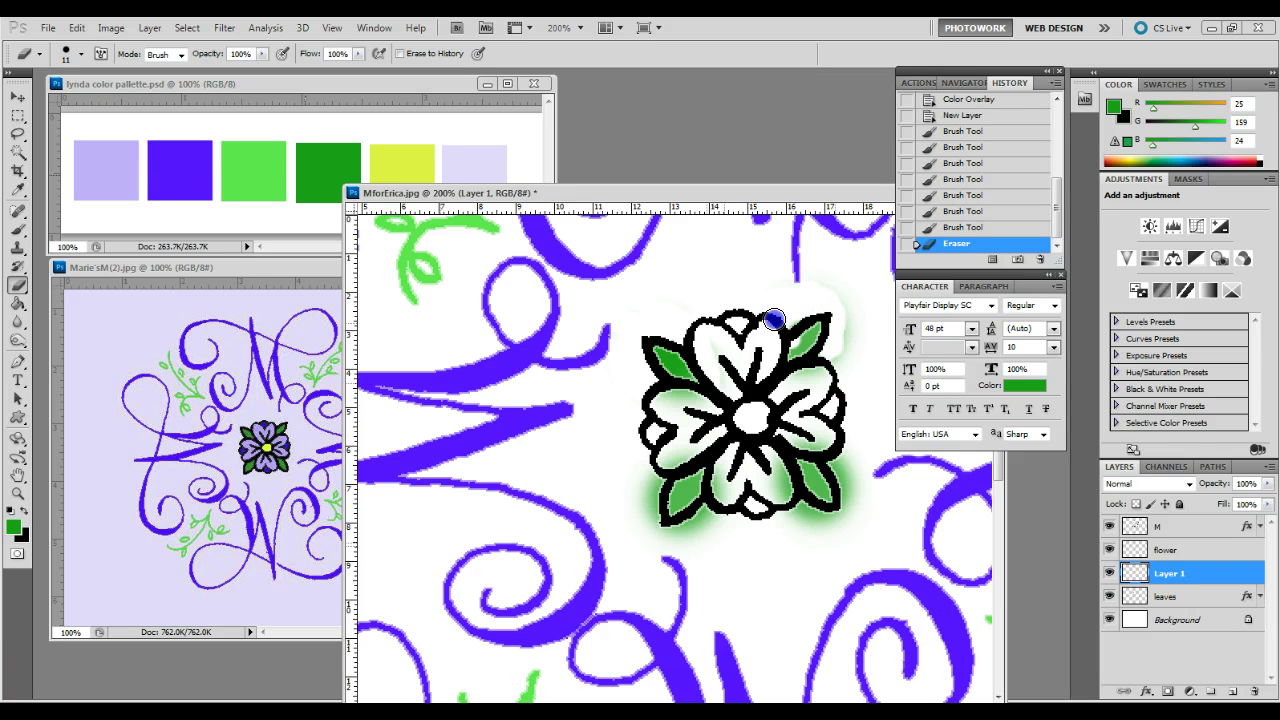
pyautogui.moveTo(774, 319)
pyautogui.mouseDown()
pyautogui.moveTo(833, 426)
pyautogui.moveTo(810, 379)
pyautogui.moveTo(821, 453)
pyautogui.mouseUp()
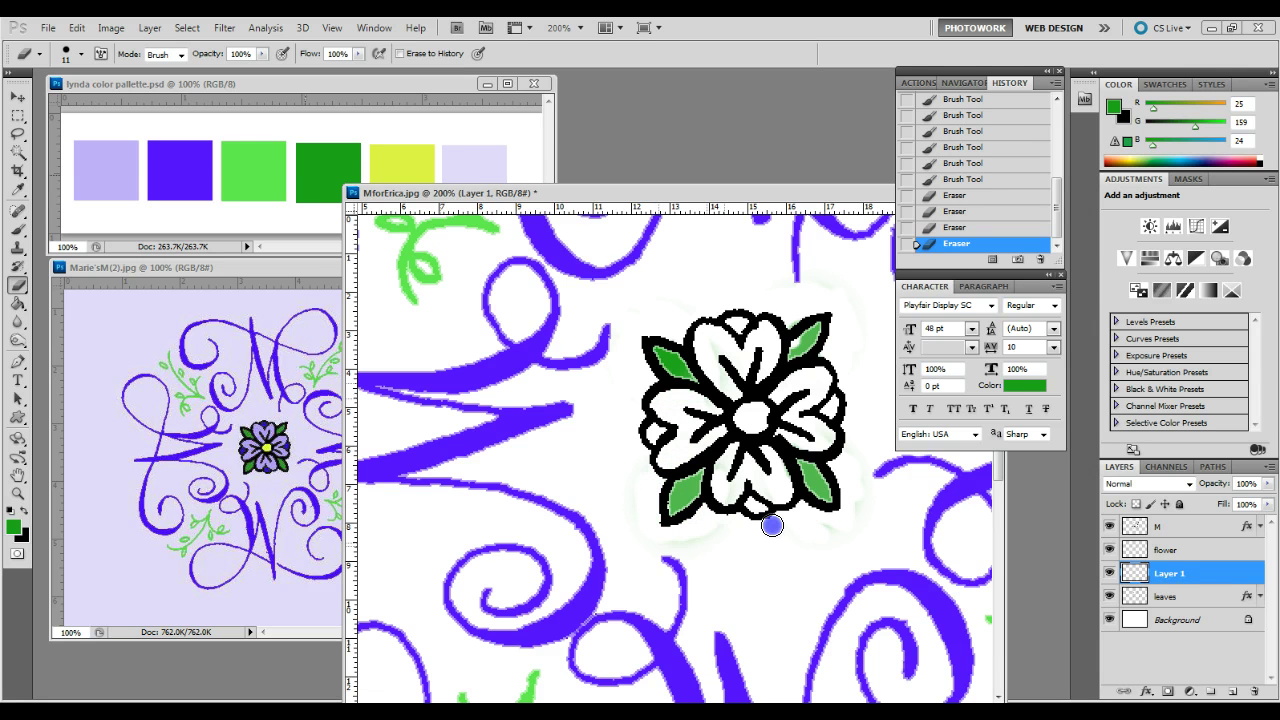
pyautogui.click(771, 525)
pyautogui.click(338, 232)
# Touch up the flower's small leaves in solid dark green with a smaller brush.
pyautogui.click(16, 227)
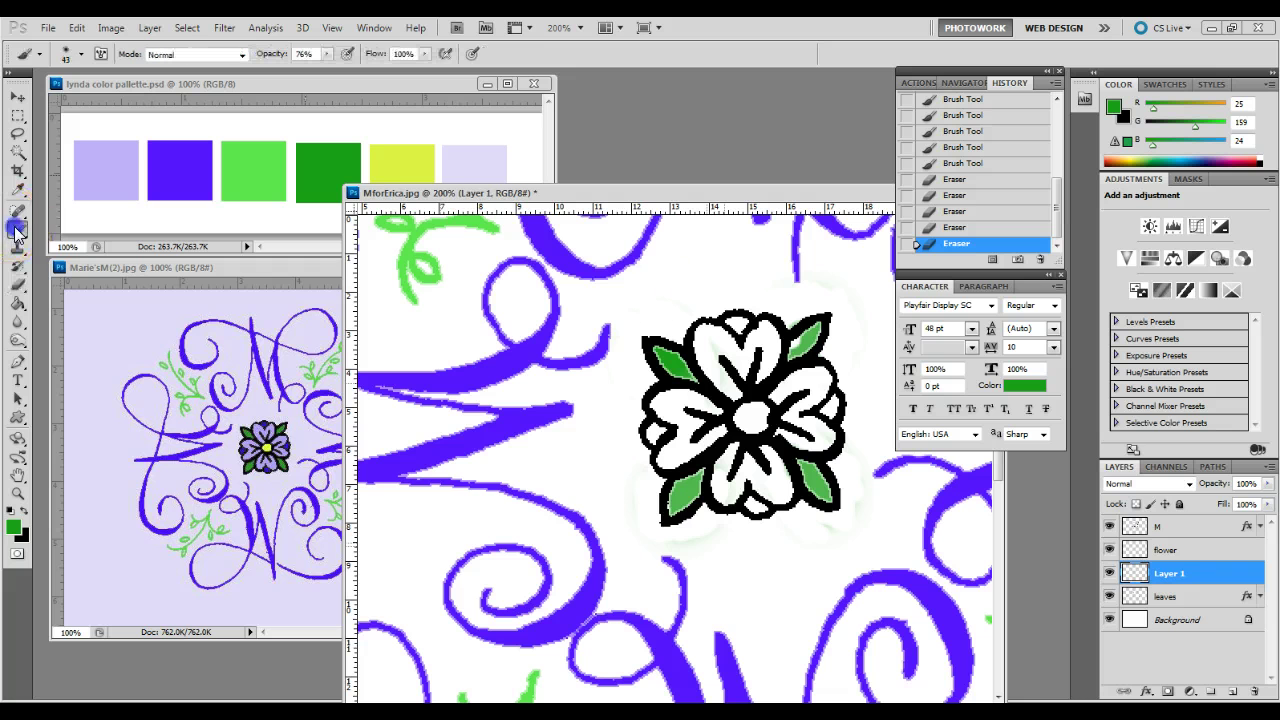
pyautogui.click(80, 55)
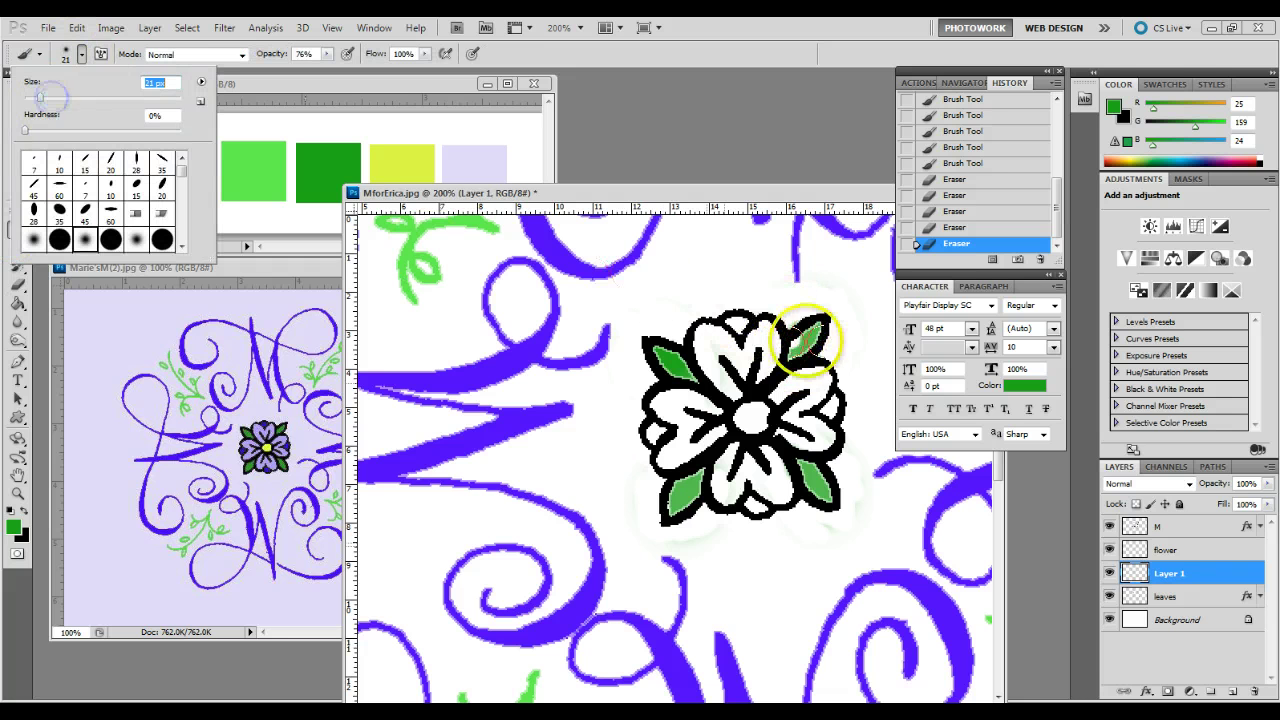
pyautogui.click(797, 346)
pyautogui.click(797, 348)
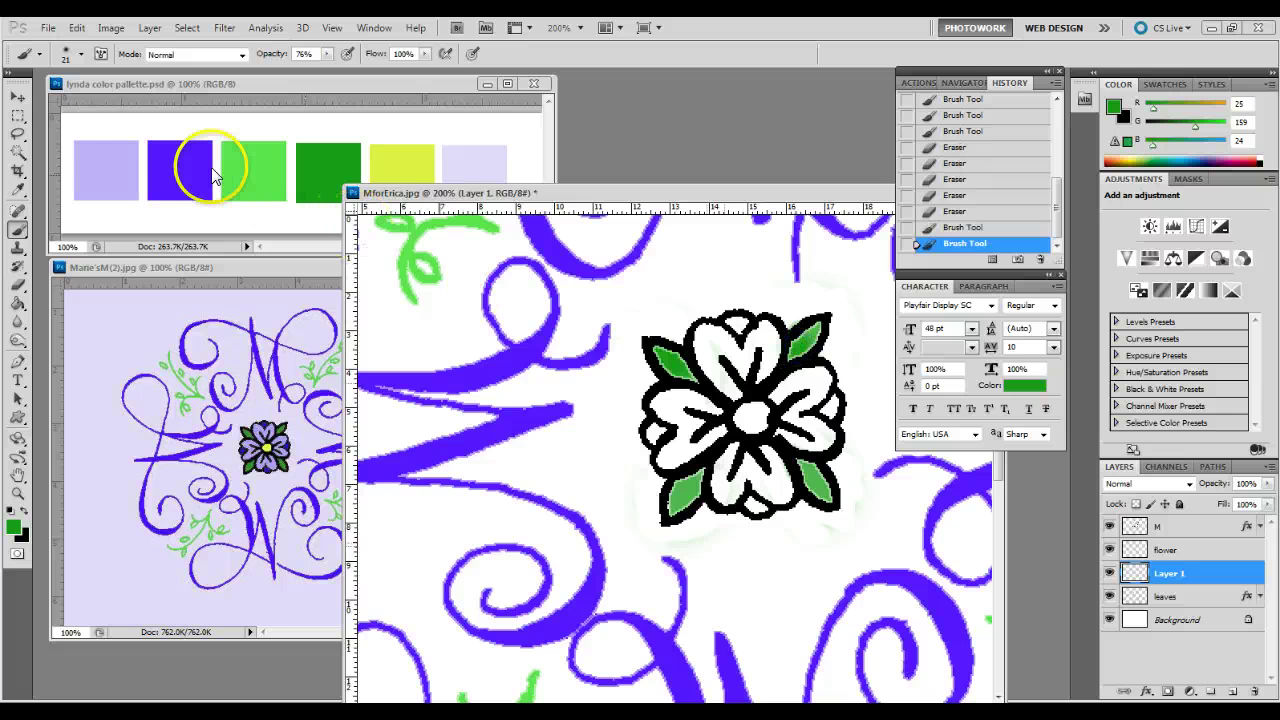
pyautogui.click(18, 97)
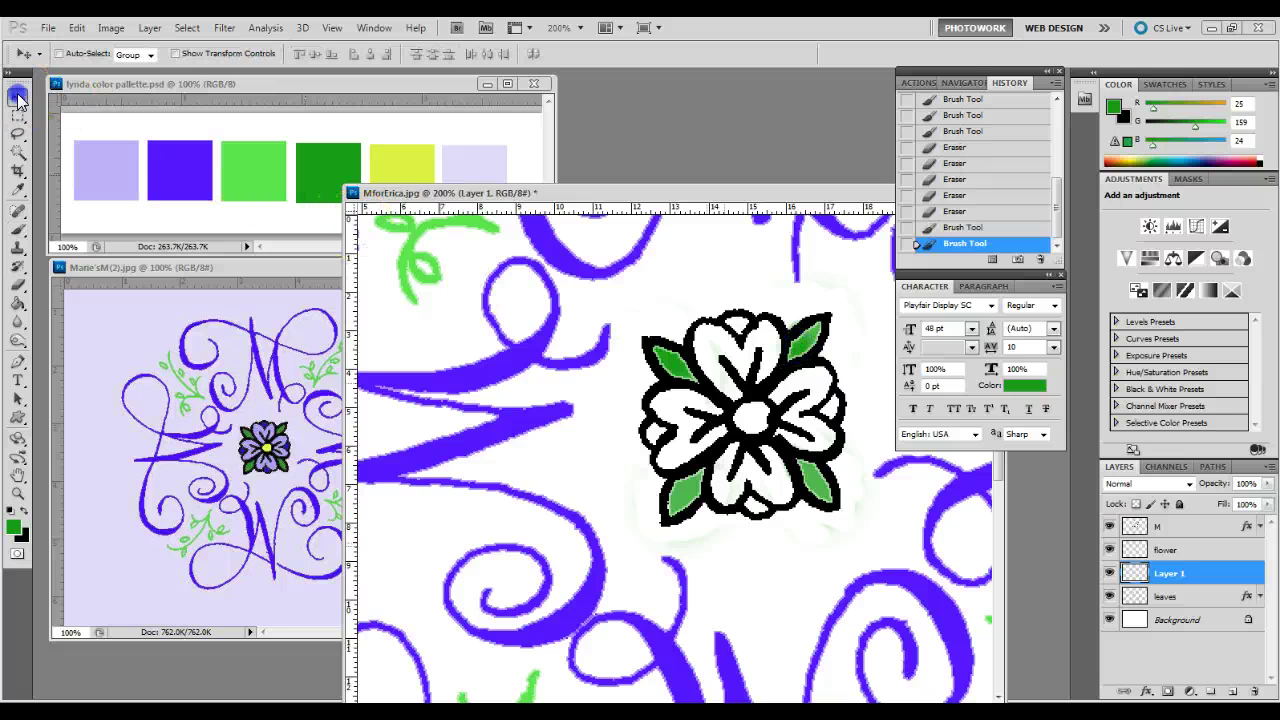
# Add Layer 2, sample the palette yellow, and set Layer 2 to Multiply blending.
pyautogui.click(1231, 692)
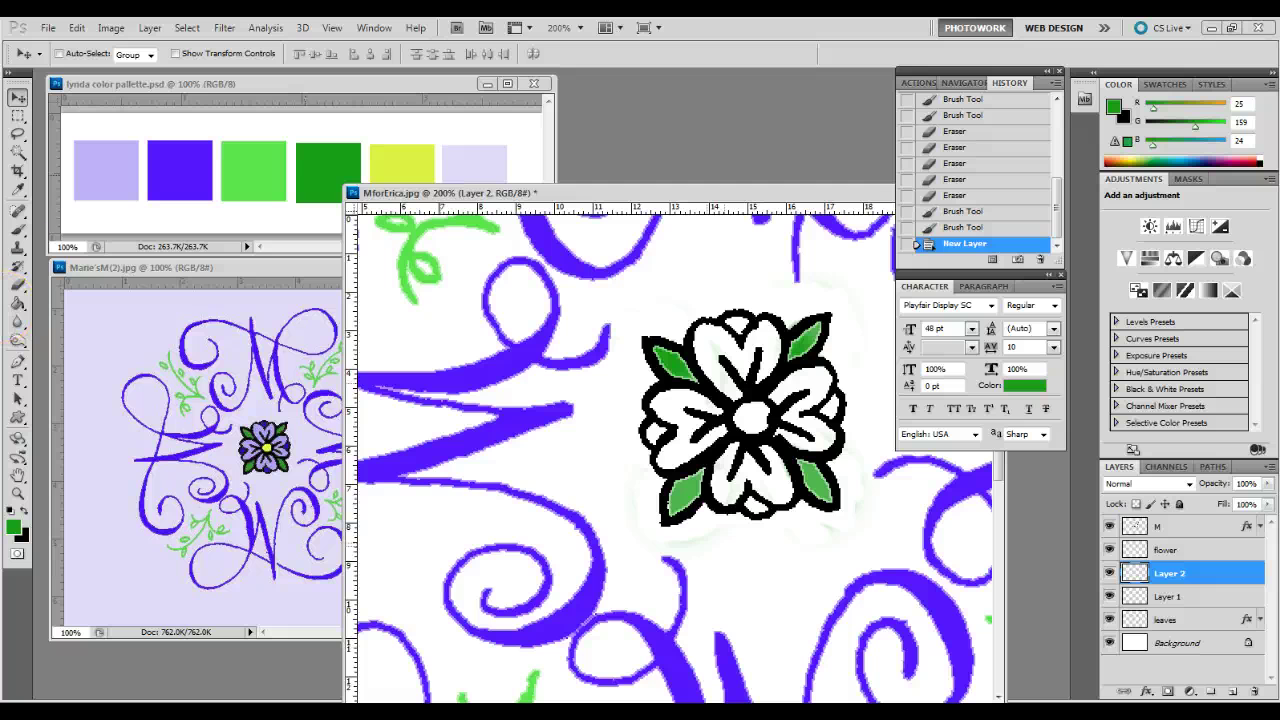
pyautogui.click(17, 189)
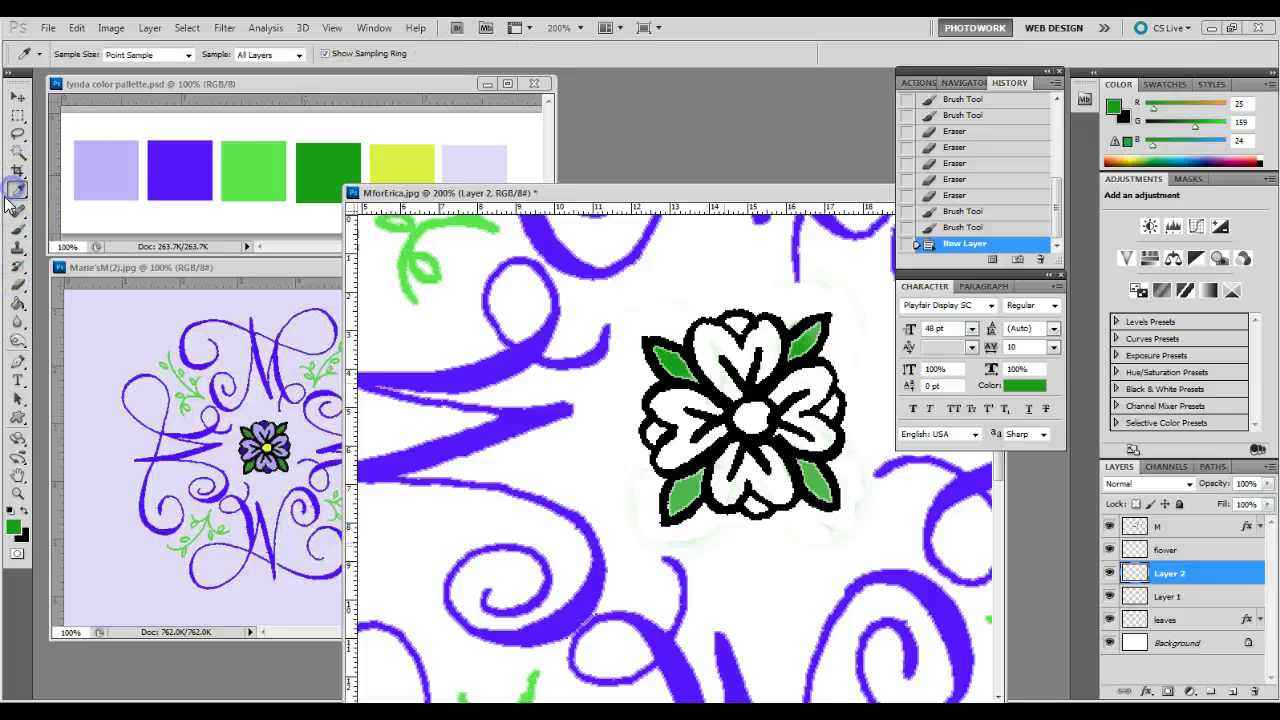
pyautogui.click(390, 168)
pyautogui.click(18, 284)
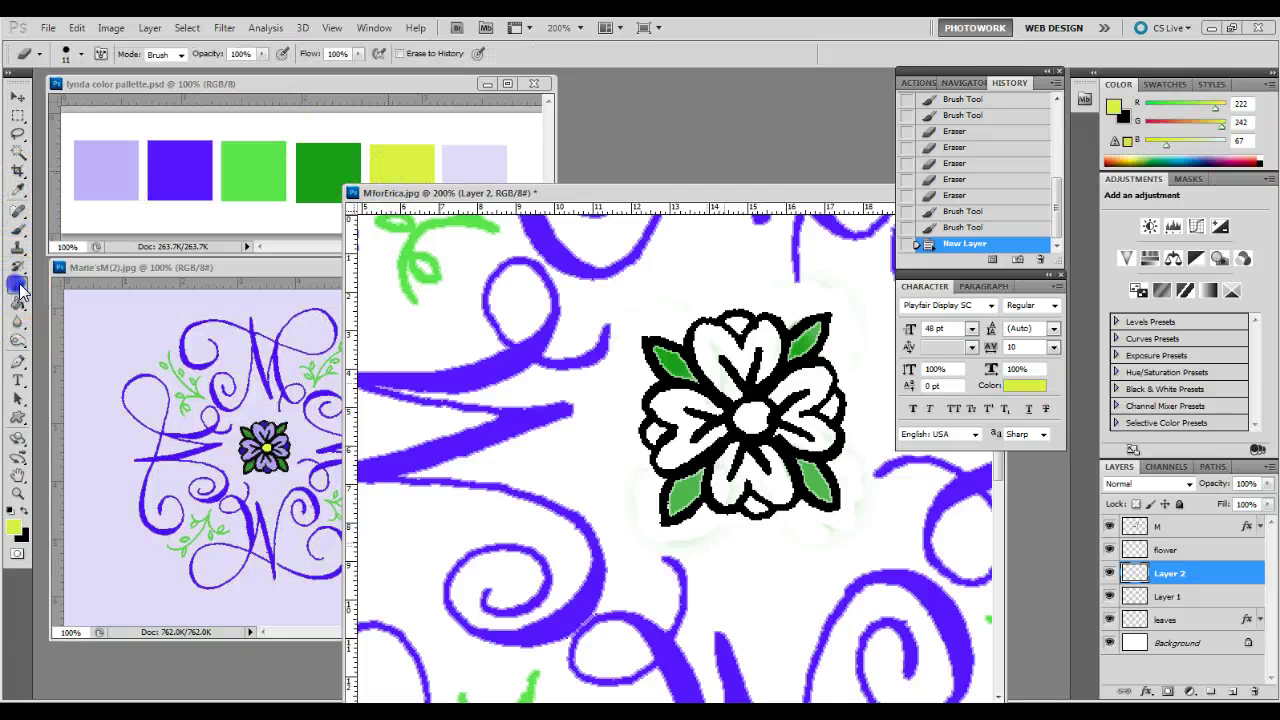
pyautogui.click(749, 415)
pyautogui.click(18, 97)
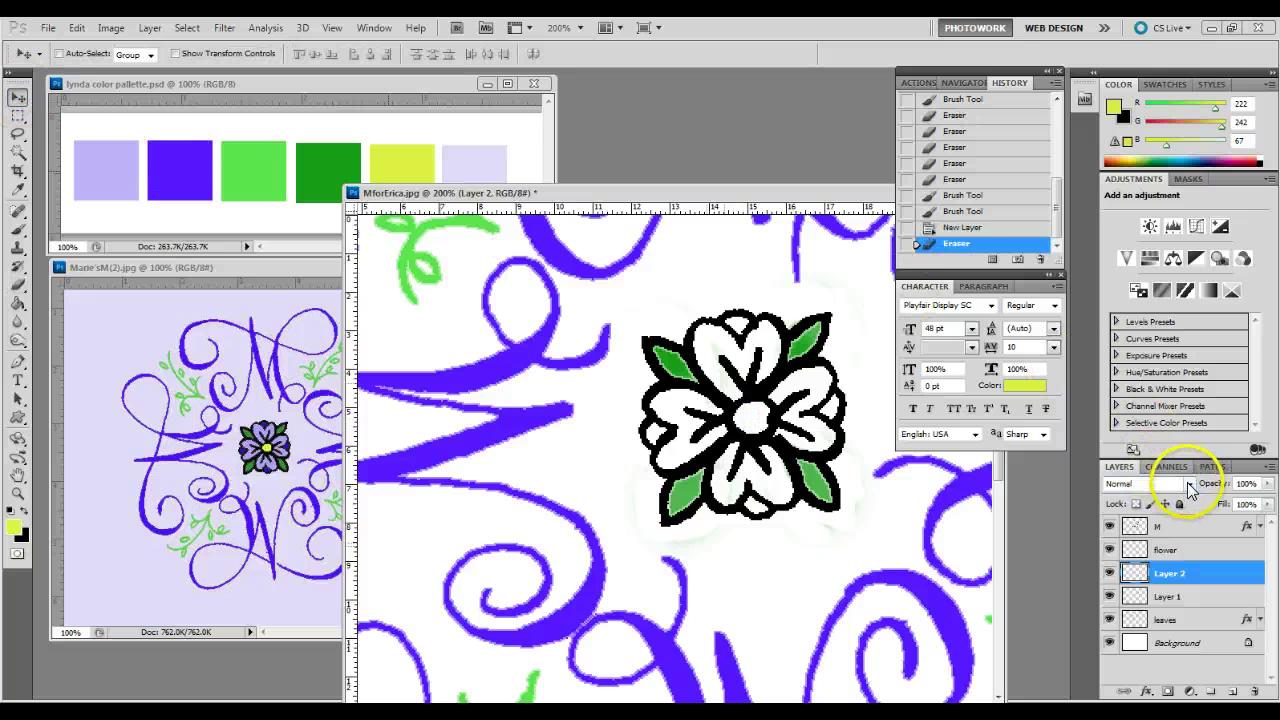
pyautogui.click(1167, 484)
pyautogui.click(1120, 123)
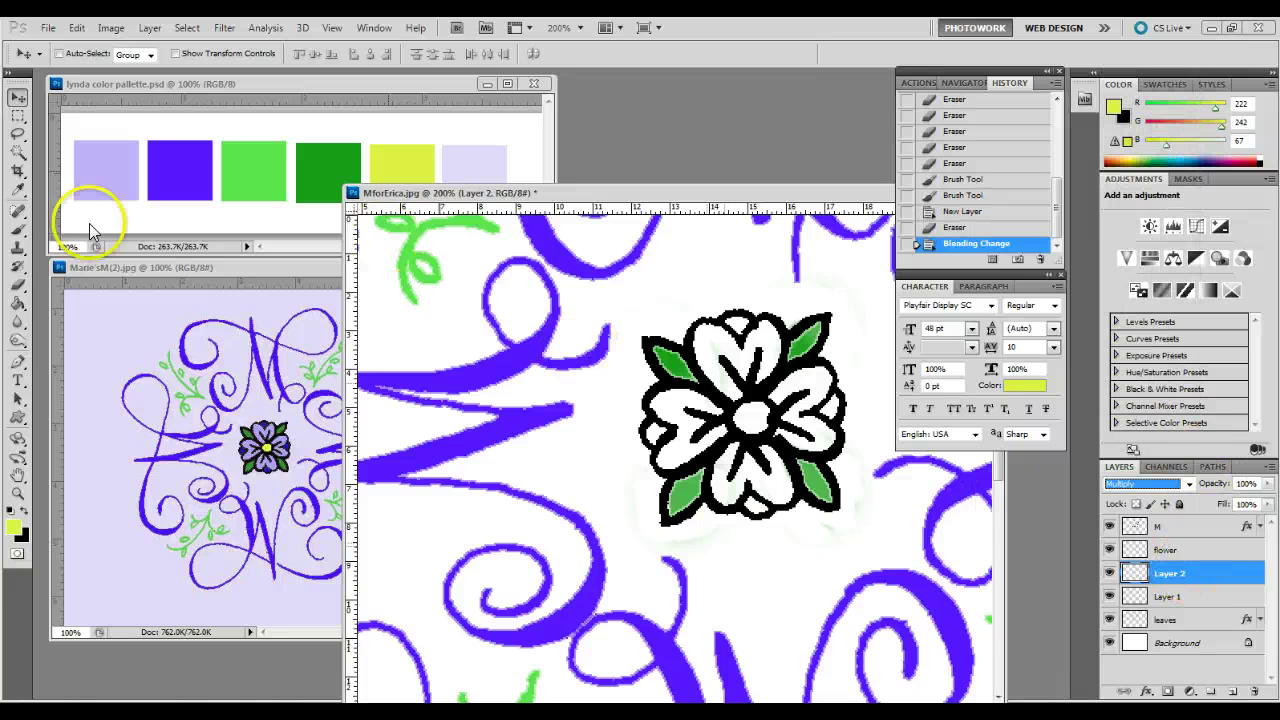
# Set the flower layer to Multiply, then paint the flower centre yellow on Layer 2.
pyautogui.click(14, 288)
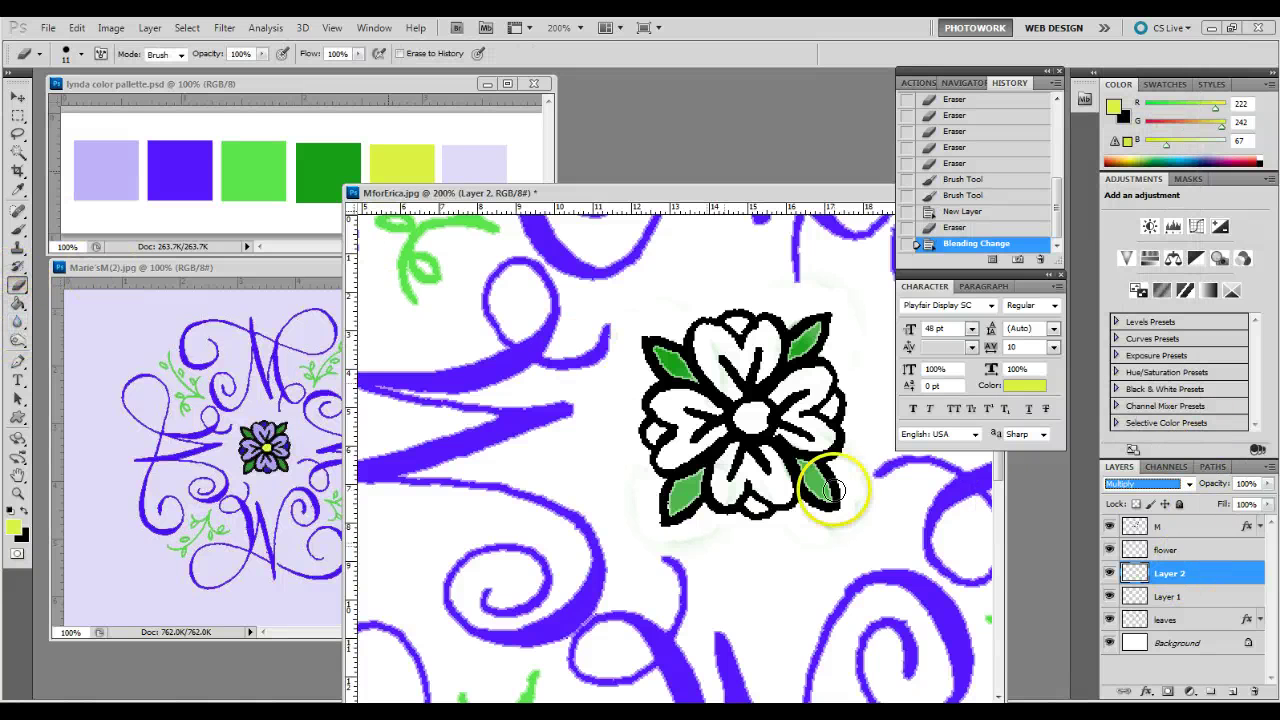
pyautogui.click(1166, 549)
pyautogui.click(1190, 483)
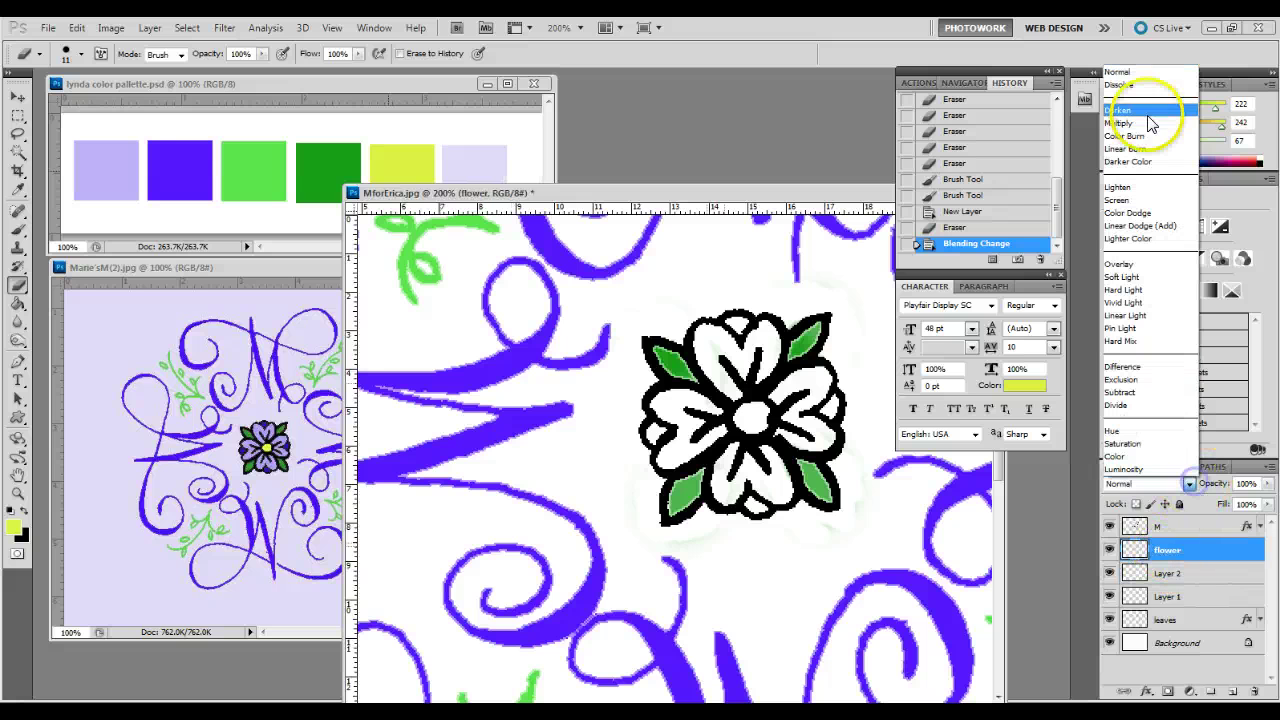
pyautogui.click(1130, 127)
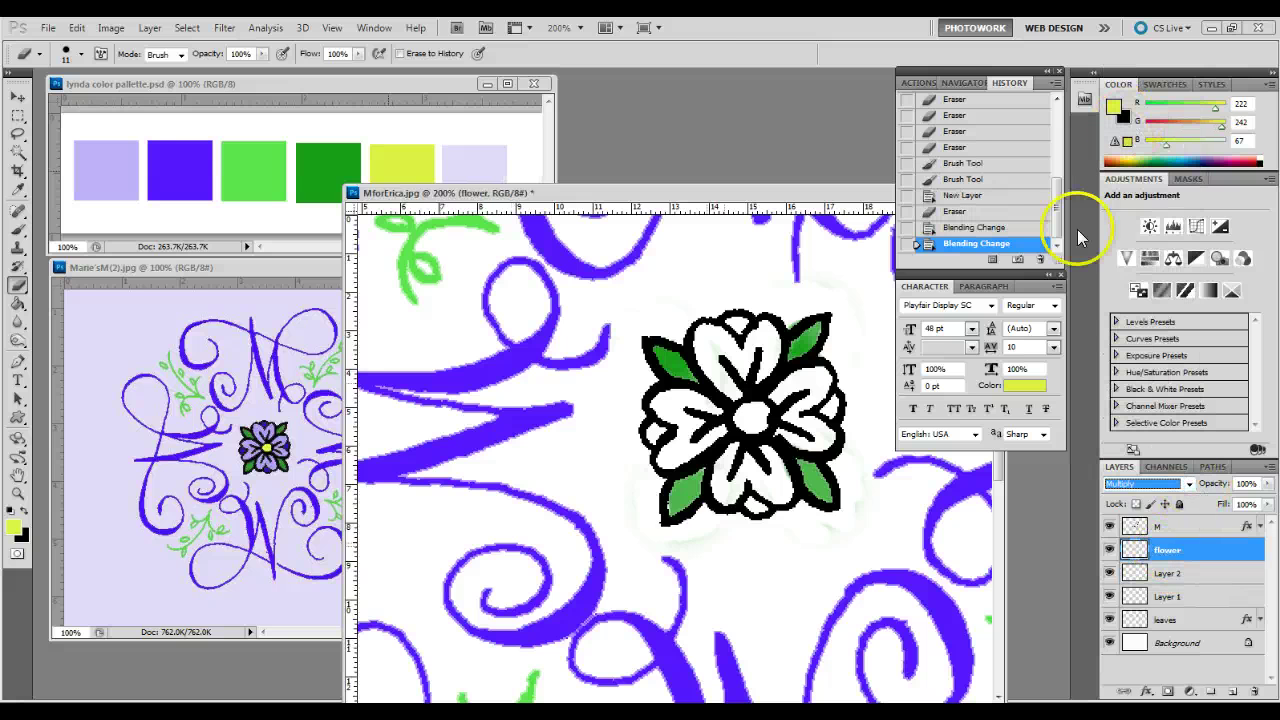
pyautogui.click(1170, 573)
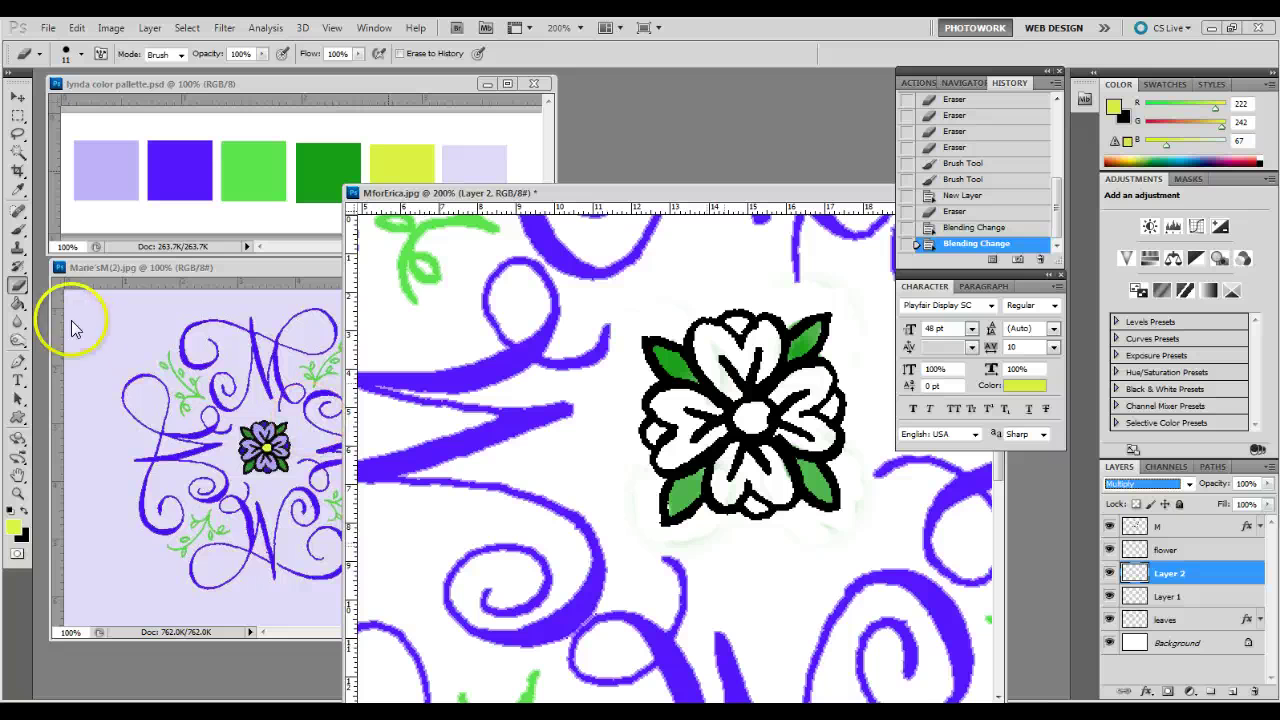
pyautogui.click(17, 228)
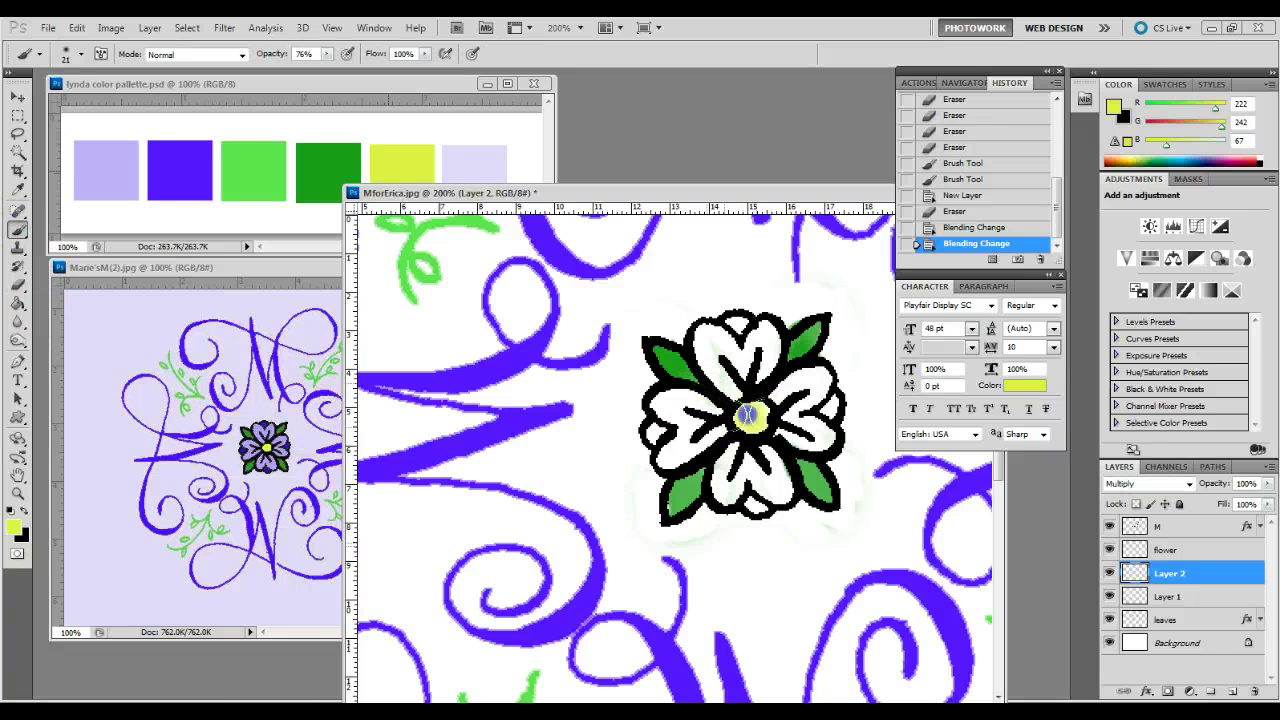
pyautogui.click(748, 413)
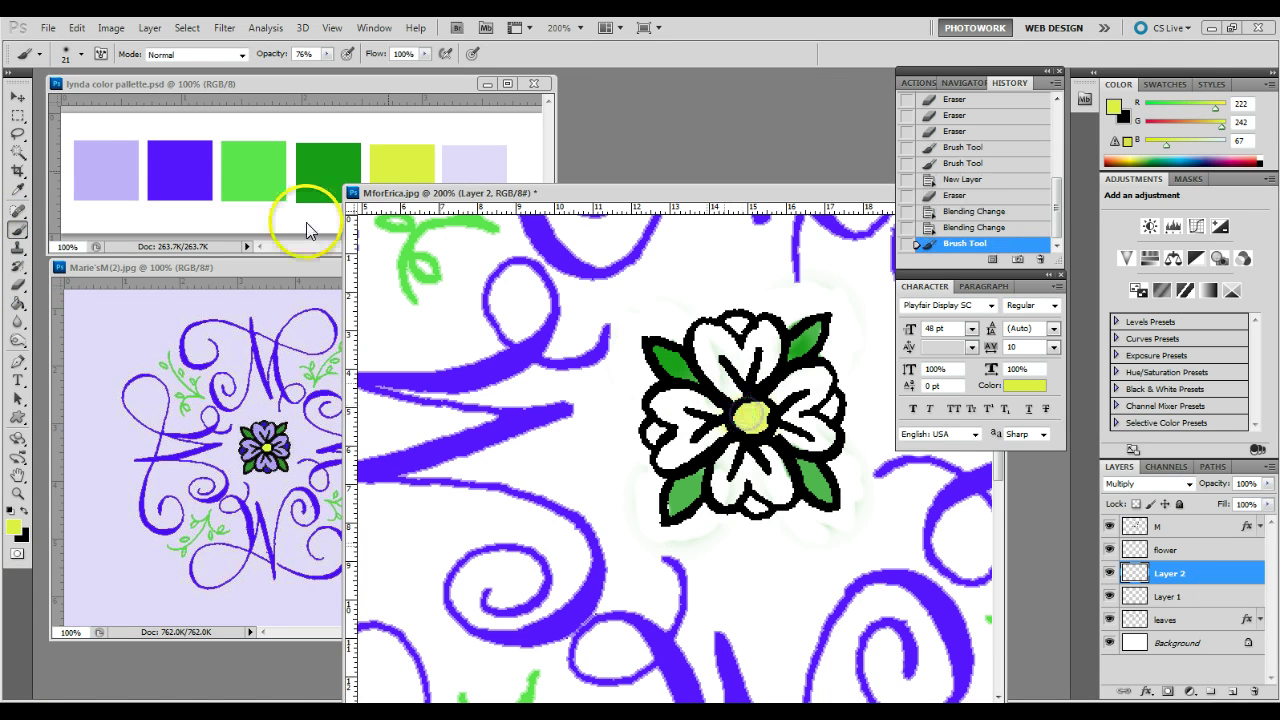
pyautogui.click(17, 97)
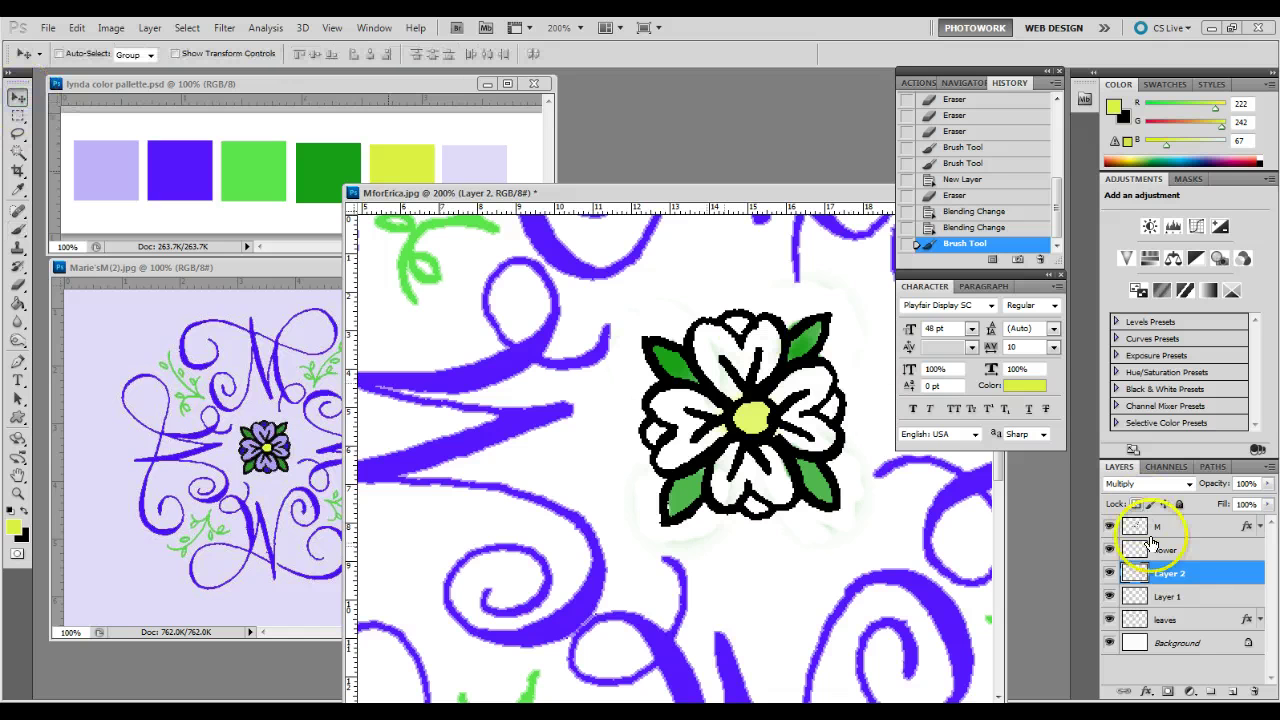
# Rename Layer 2 to 'yellow' and Layer 1 to 'green'.
pyautogui.click(1188, 573)
pyautogui.write('yellow')
pyautogui.press('Return')
pyautogui.moveTo(1186, 575); pyautogui.dragTo(1178, 604)
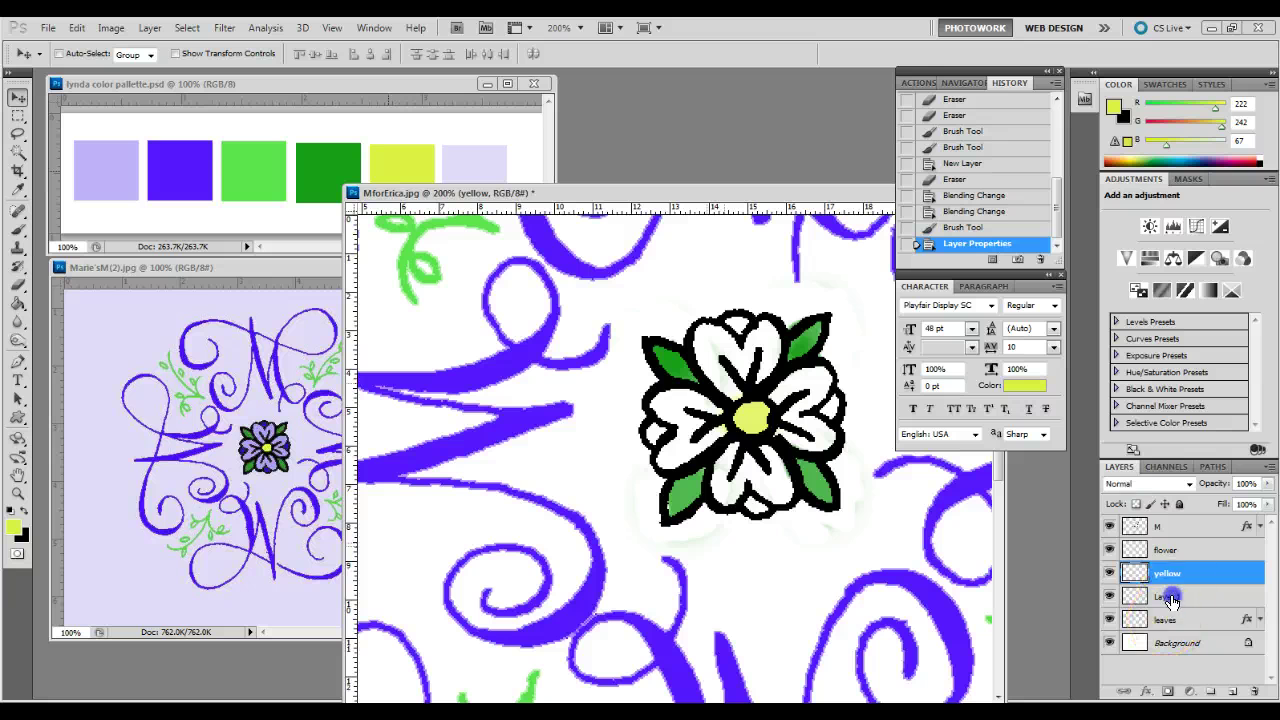
pyautogui.doubleClick(1168, 596)
pyautogui.write('green')
pyautogui.press('Return')
# Toggle the yellow layer's visibility to check it, then select the green layer.
pyautogui.click(1160, 551)
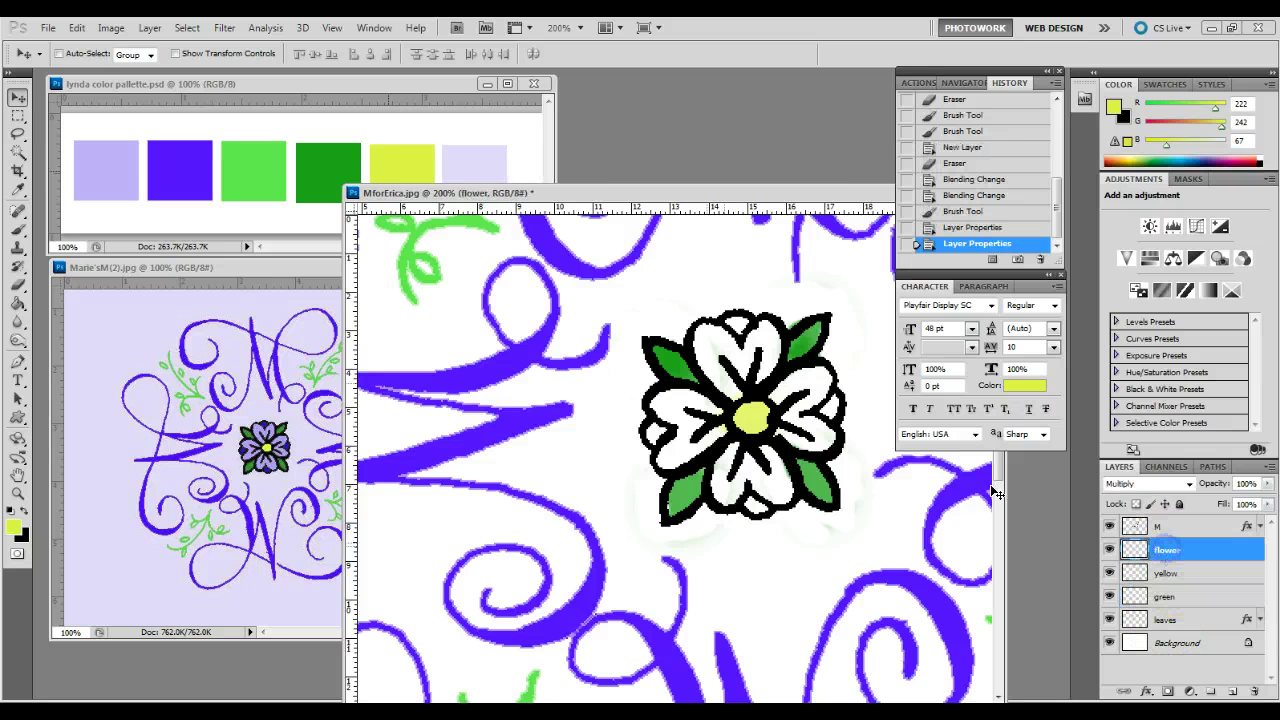
pyautogui.click(1166, 573)
pyautogui.click(1109, 573)
pyautogui.click(1109, 573)
pyautogui.click(1160, 597)
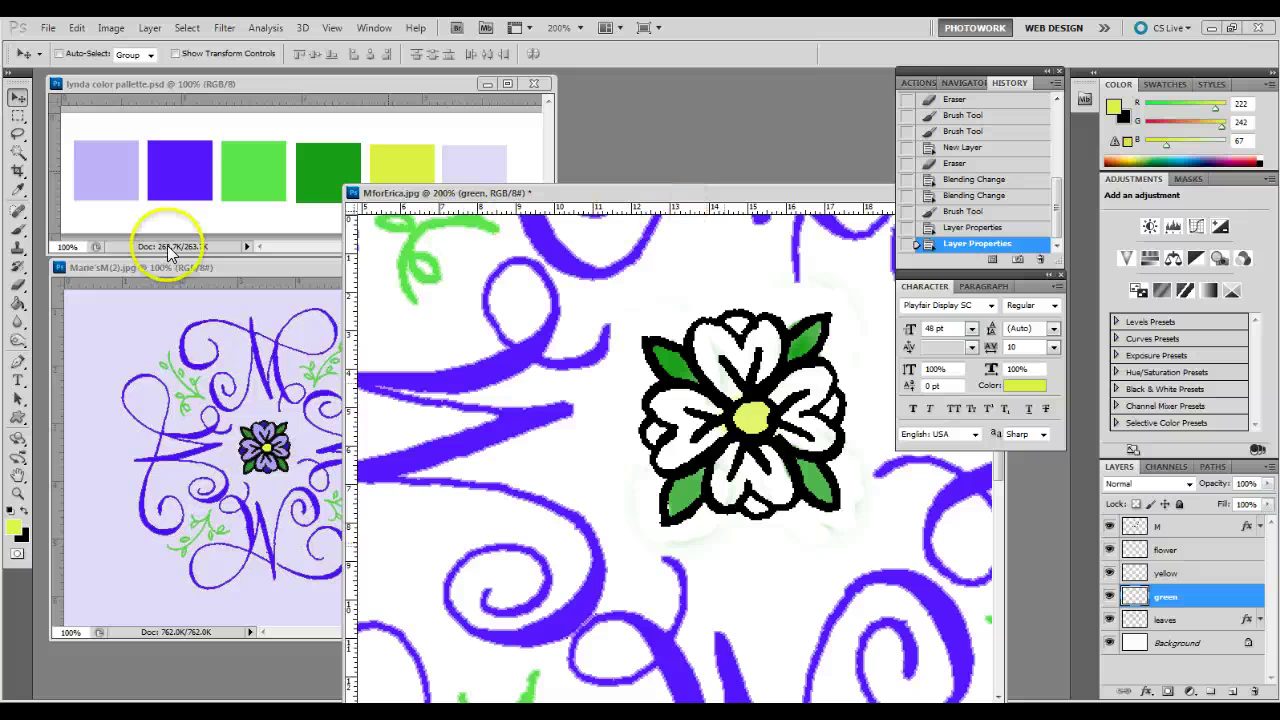
# Fill the left, top, right and bottom petals with the palette lavender on the flower layer.
pyautogui.click(17, 190)
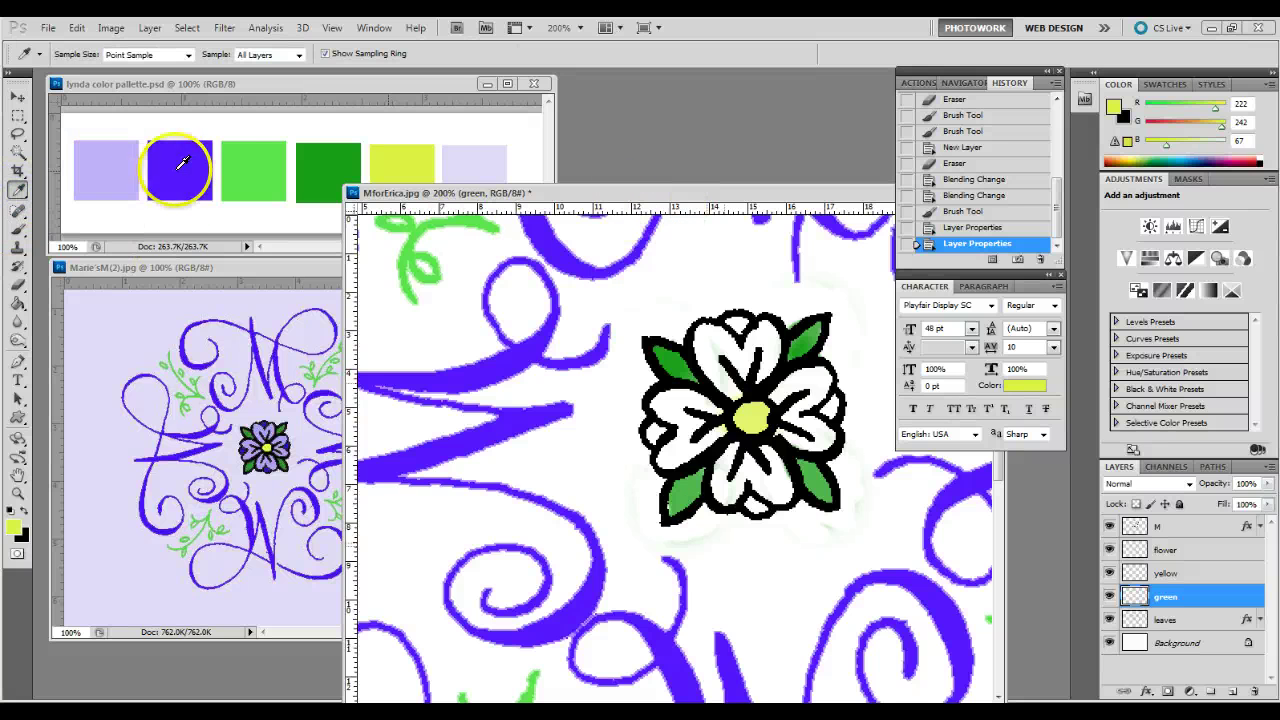
pyautogui.click(103, 143)
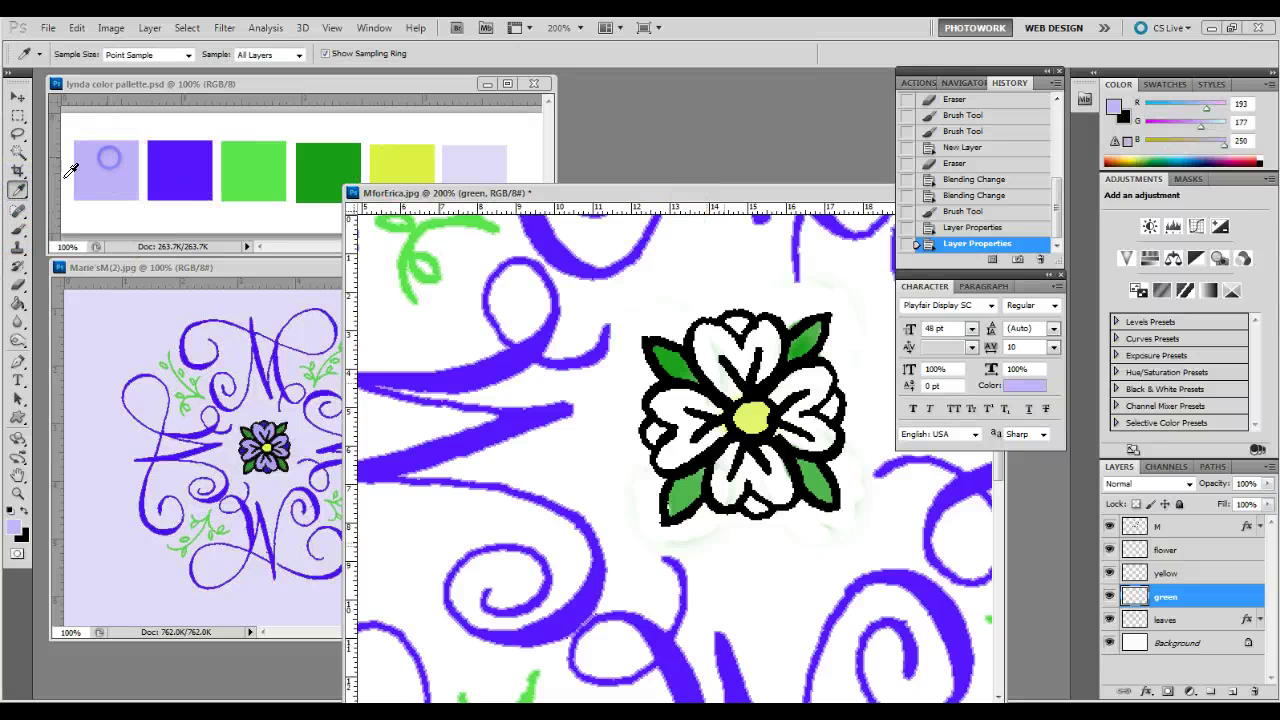
pyautogui.click(17, 302)
pyautogui.click(1150, 548)
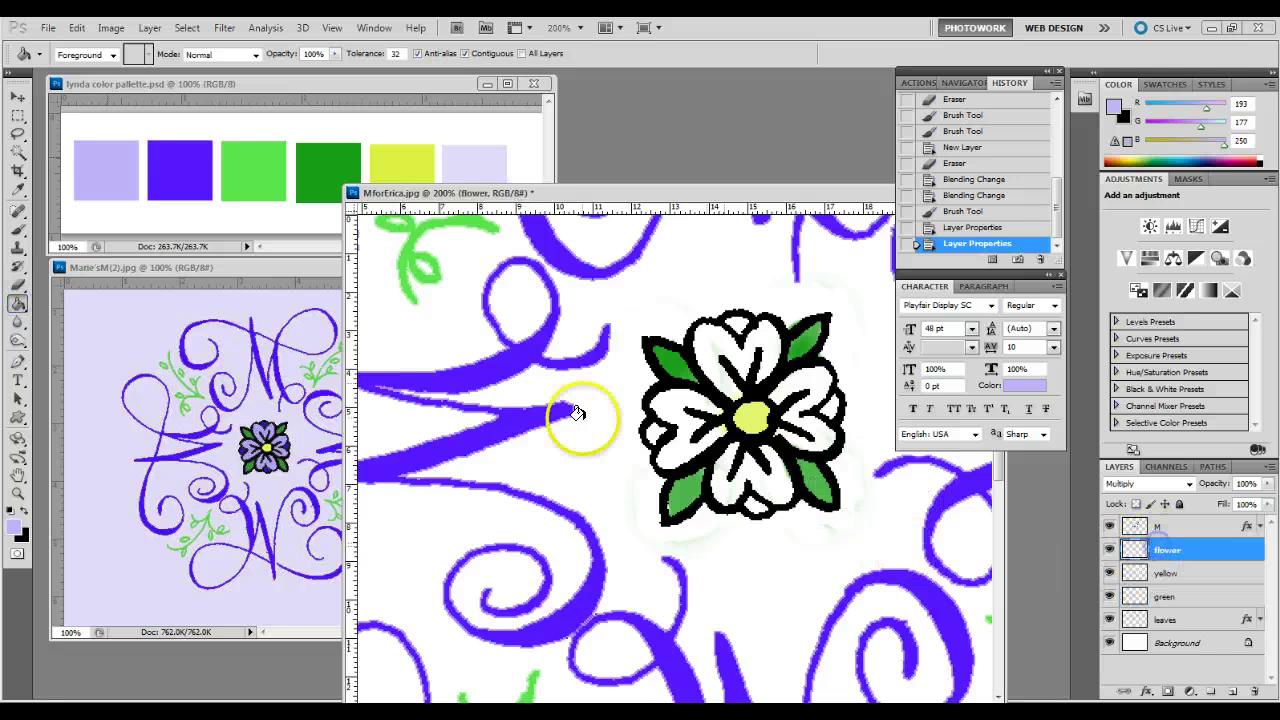
pyautogui.click(655, 405)
pyautogui.click(715, 357)
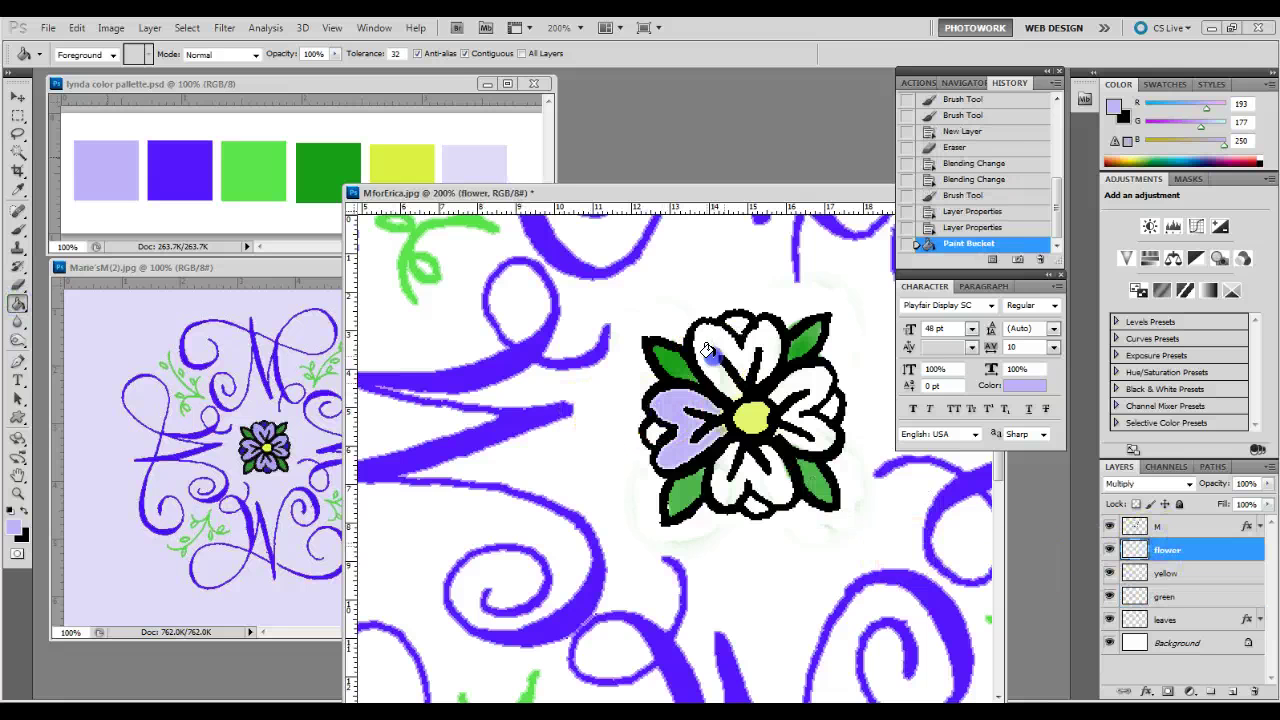
pyautogui.click(805, 391)
pyautogui.click(748, 470)
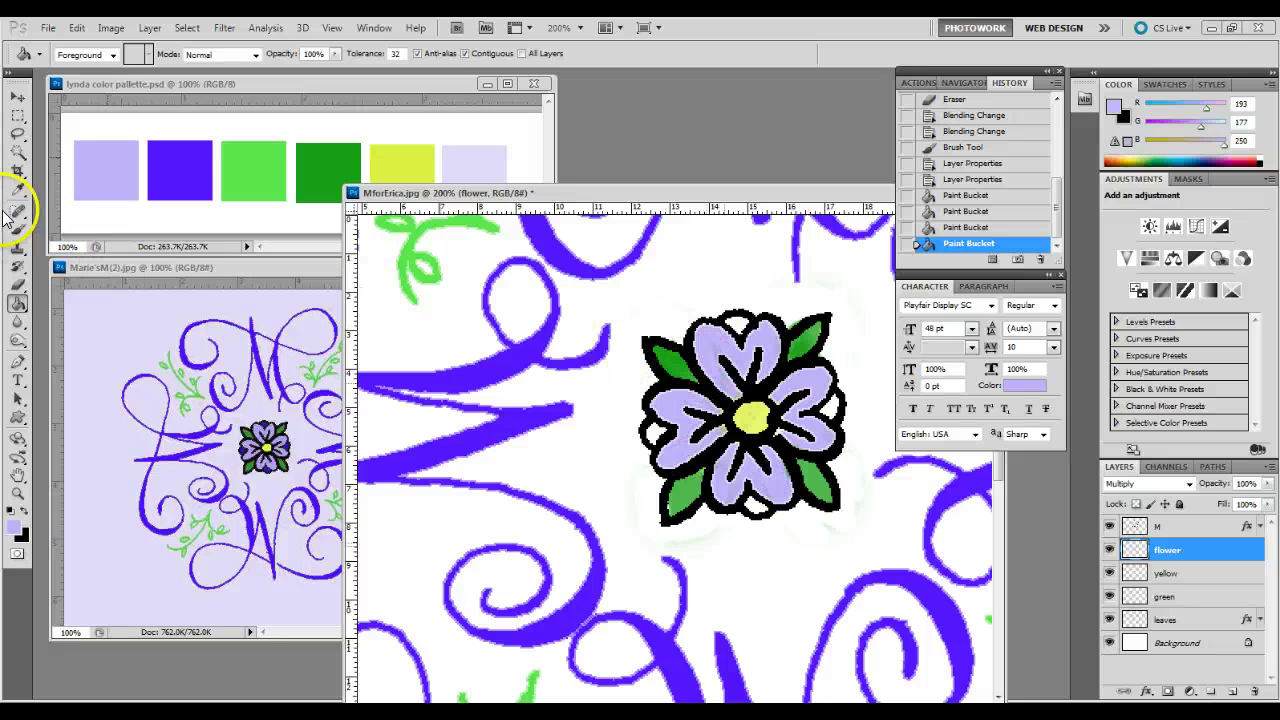
# Fill the four small gaps between the petals with the palette blue.
pyautogui.click(17, 188)
pyautogui.click(186, 172)
pyautogui.click(17, 303)
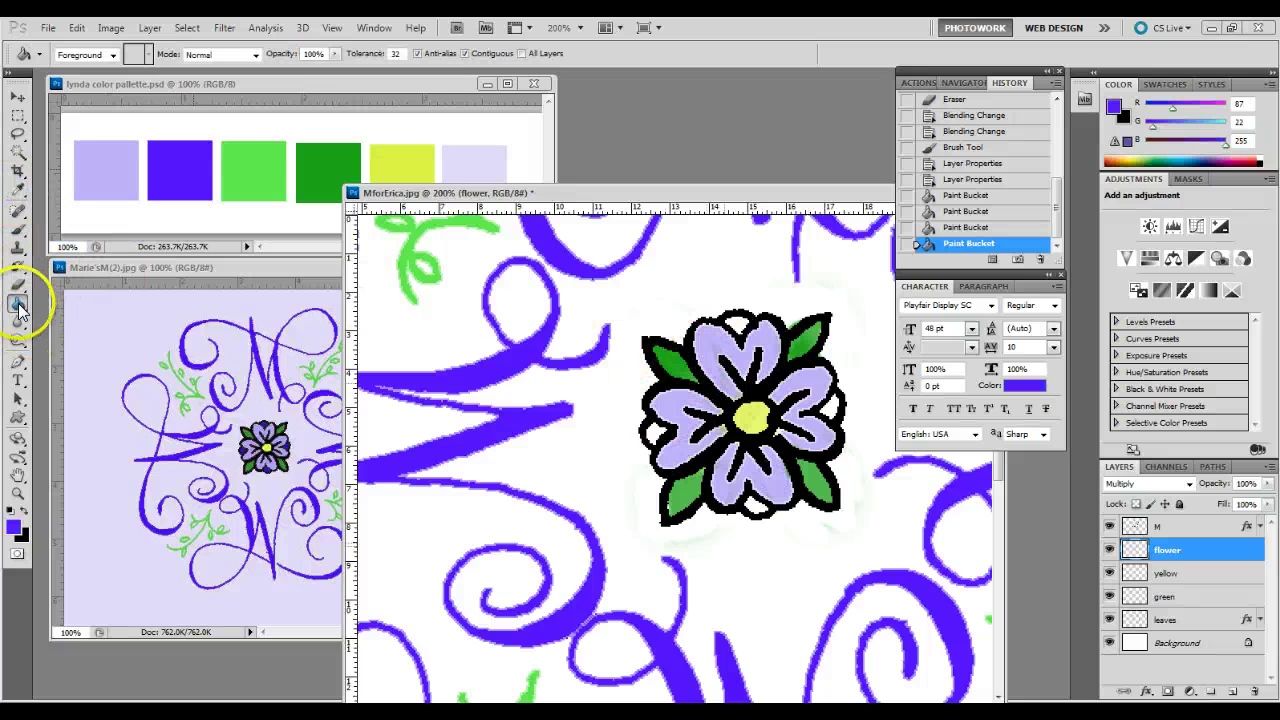
pyautogui.click(653, 432)
pyautogui.click(736, 323)
pyautogui.click(823, 405)
pyautogui.click(757, 503)
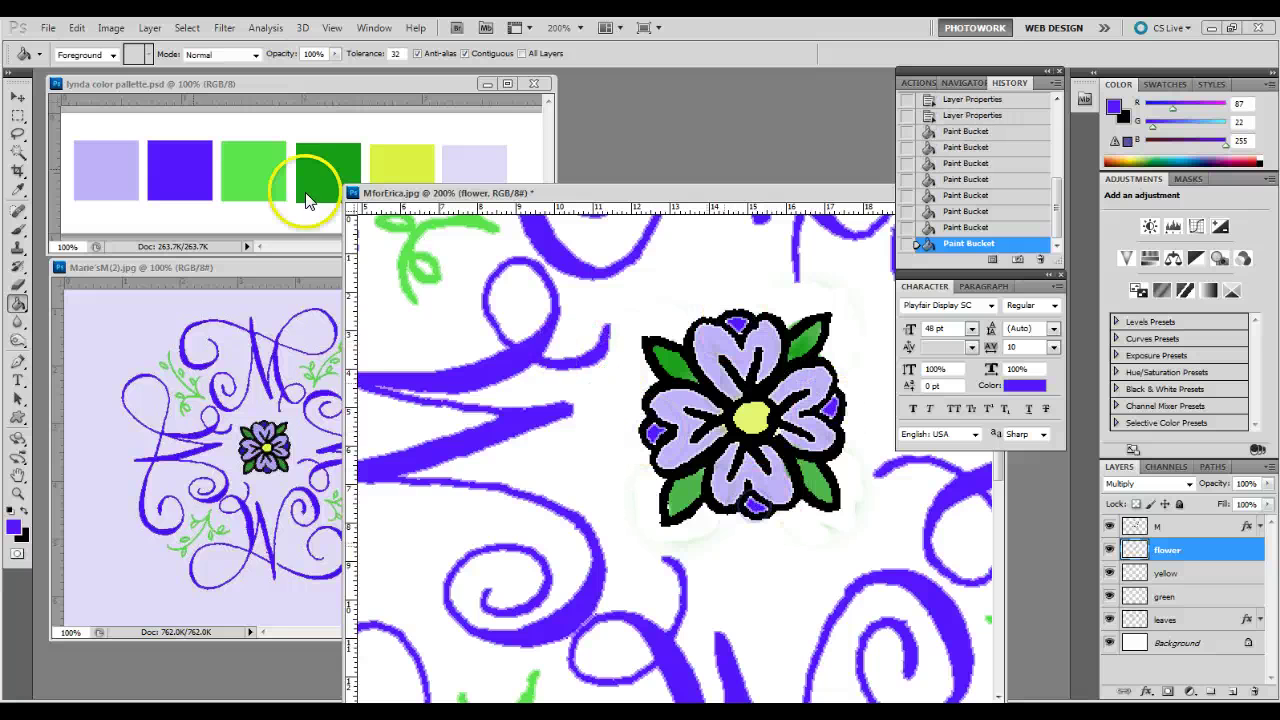
pyautogui.click(16, 100)
# Add a layer above Background and fill it with the palette's pale lavender.
pyautogui.click(962, 83)
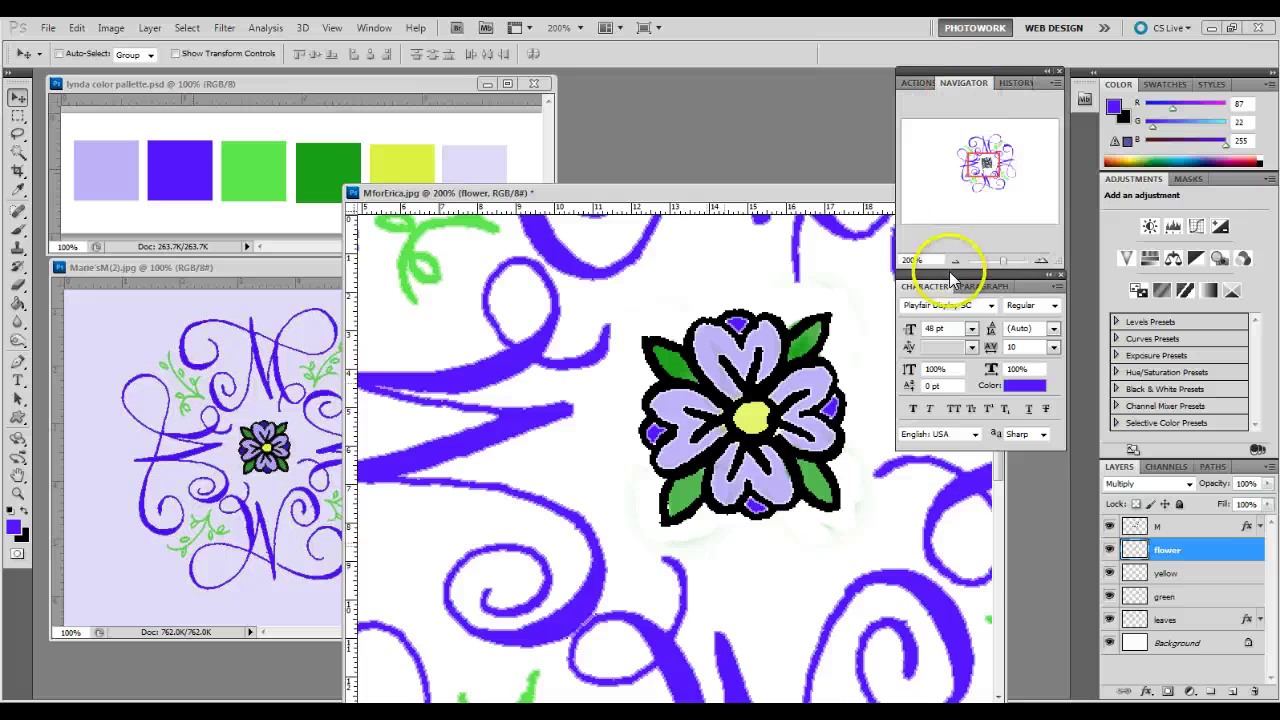
pyautogui.click(955, 262)
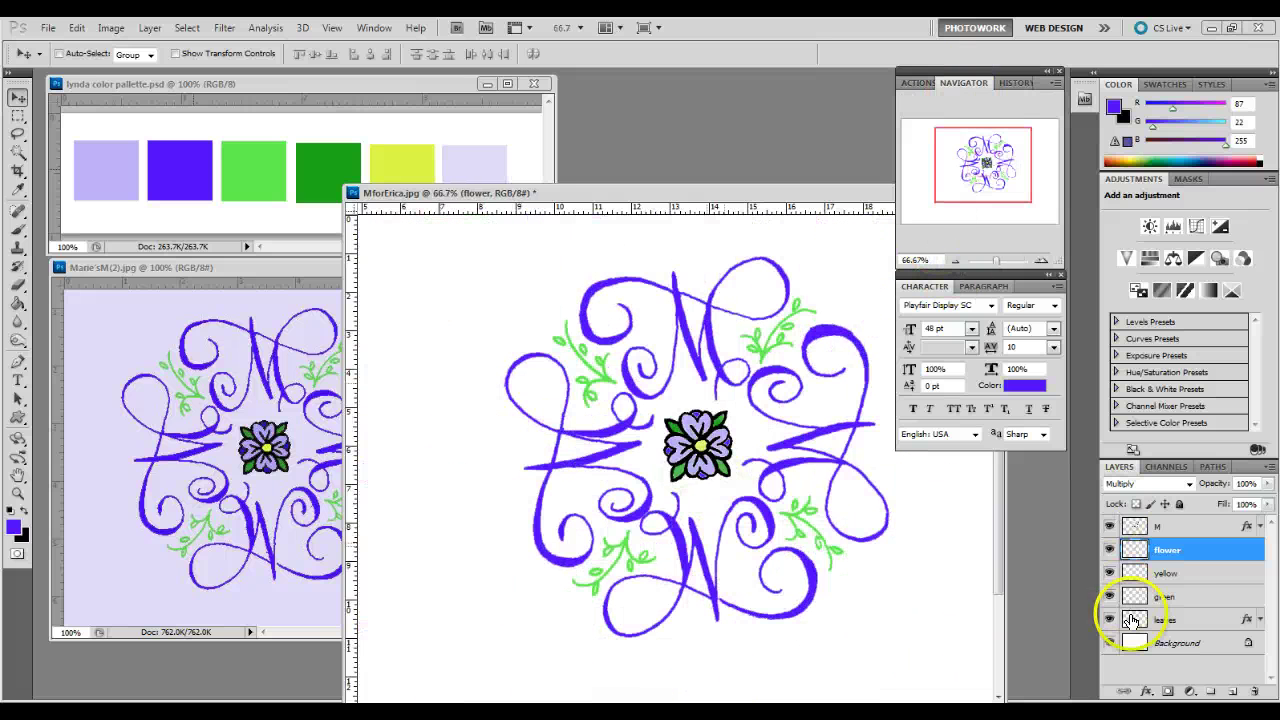
pyautogui.click(1170, 645)
pyautogui.click(563, 281)
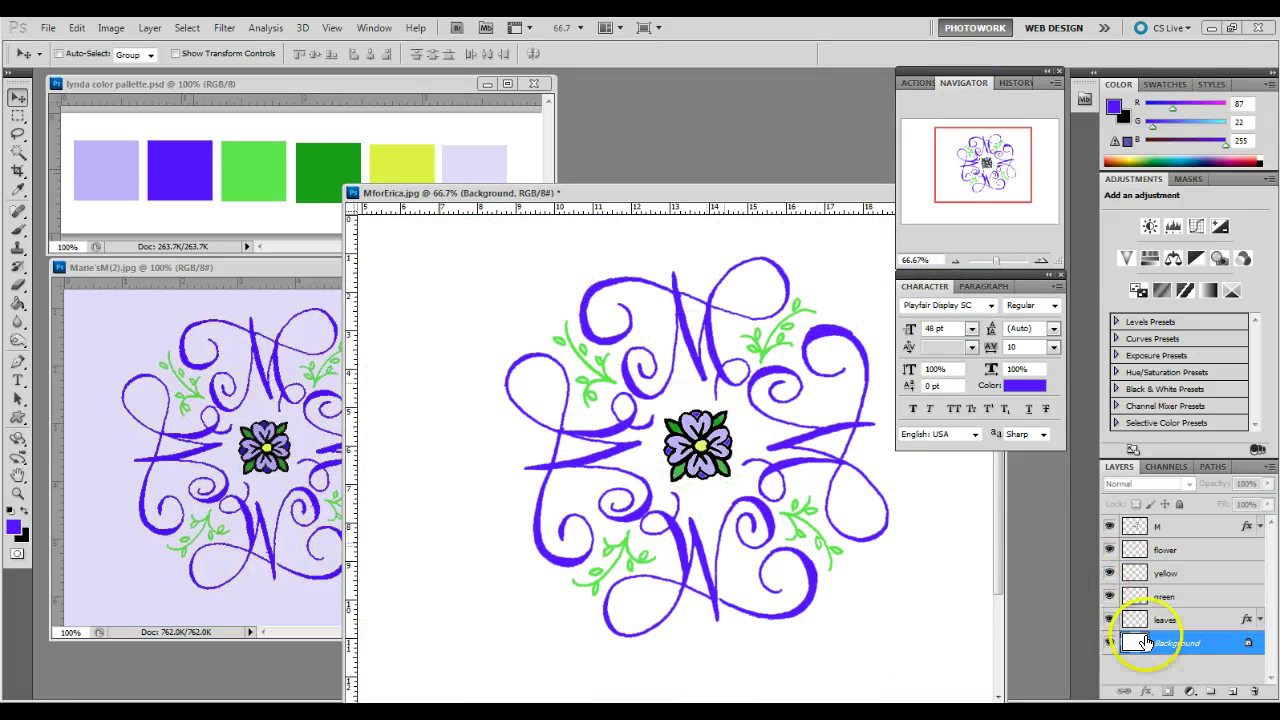
pyautogui.click(1231, 692)
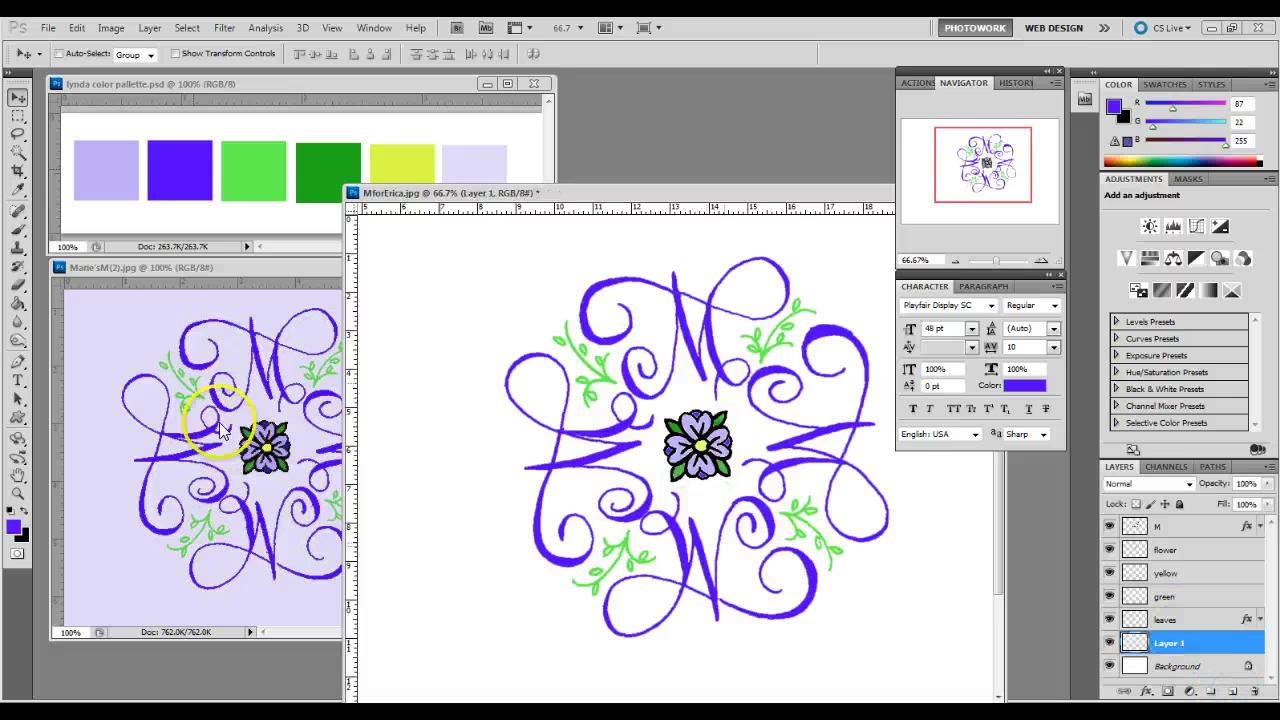
pyautogui.click(17, 188)
pyautogui.click(470, 160)
pyautogui.click(17, 303)
pyautogui.click(414, 306)
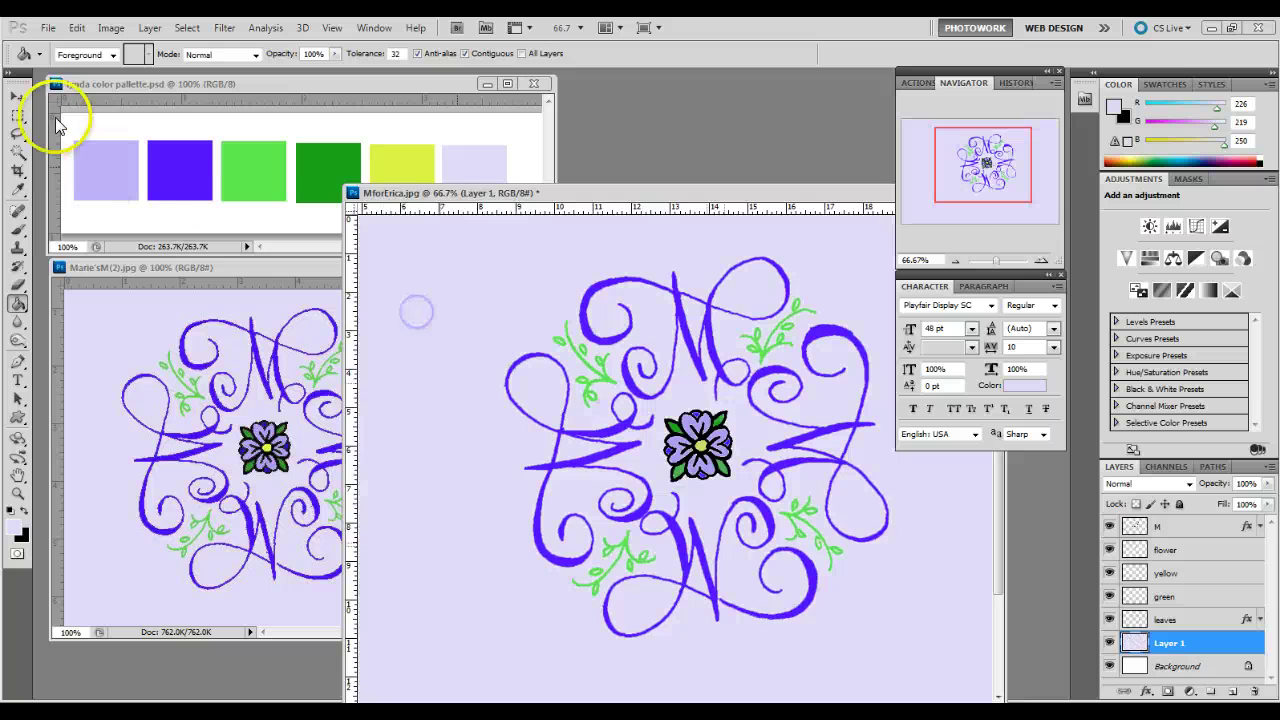
pyautogui.click(17, 96)
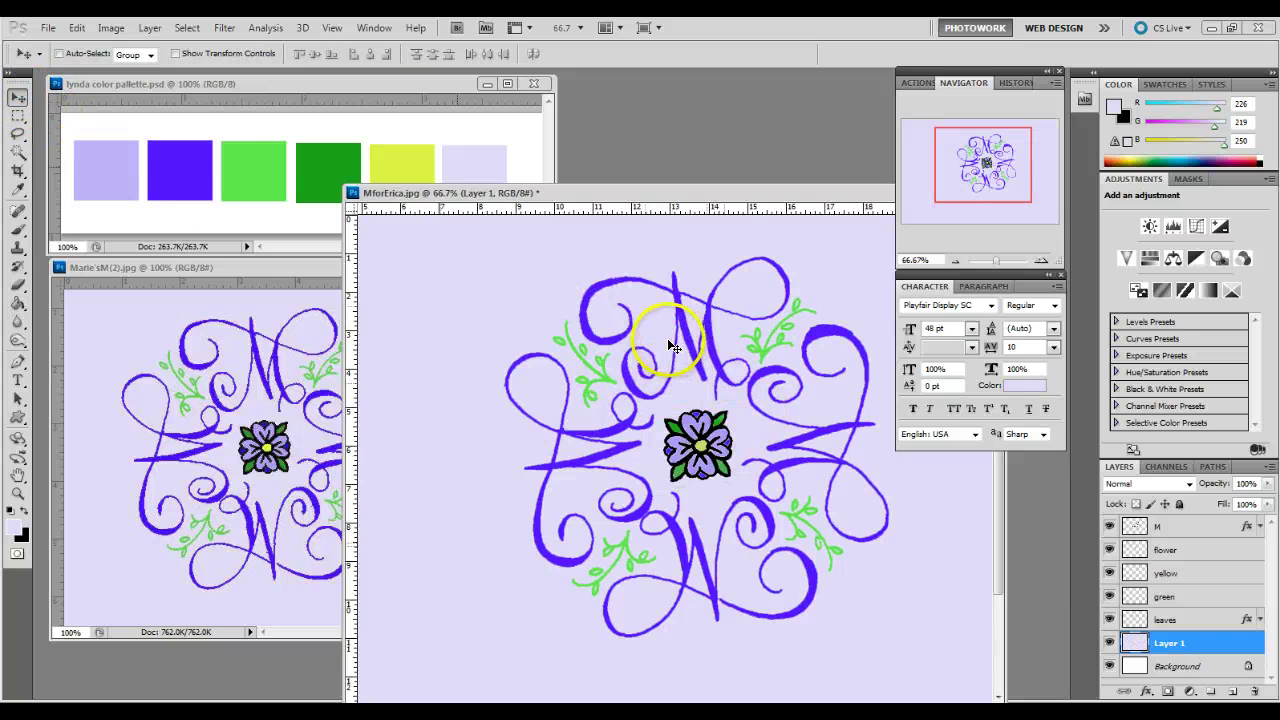
pyautogui.moveTo(574, 193); pyautogui.dragTo(388, 130)
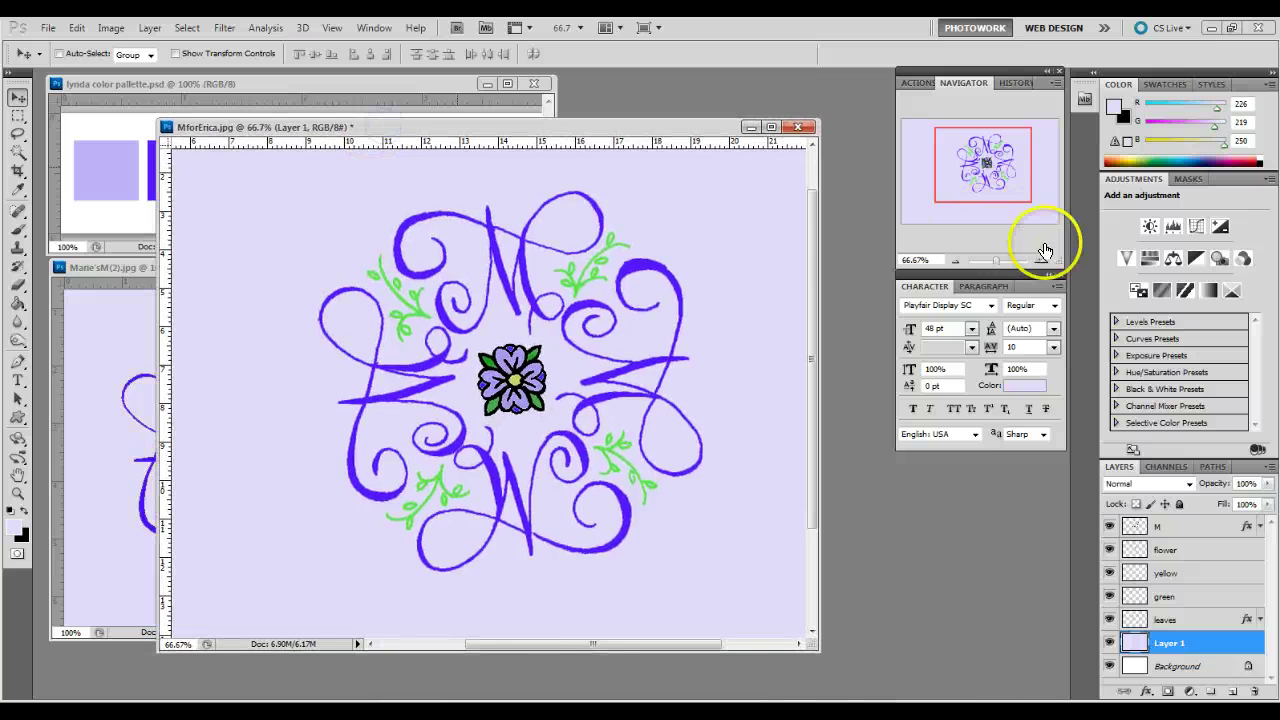
# Zoom from 200% back out to 50% and ready the Crop tool for a 510 × 510 px, 300 resolution crop.
pyautogui.click(1043, 260)
pyautogui.click(1043, 260)
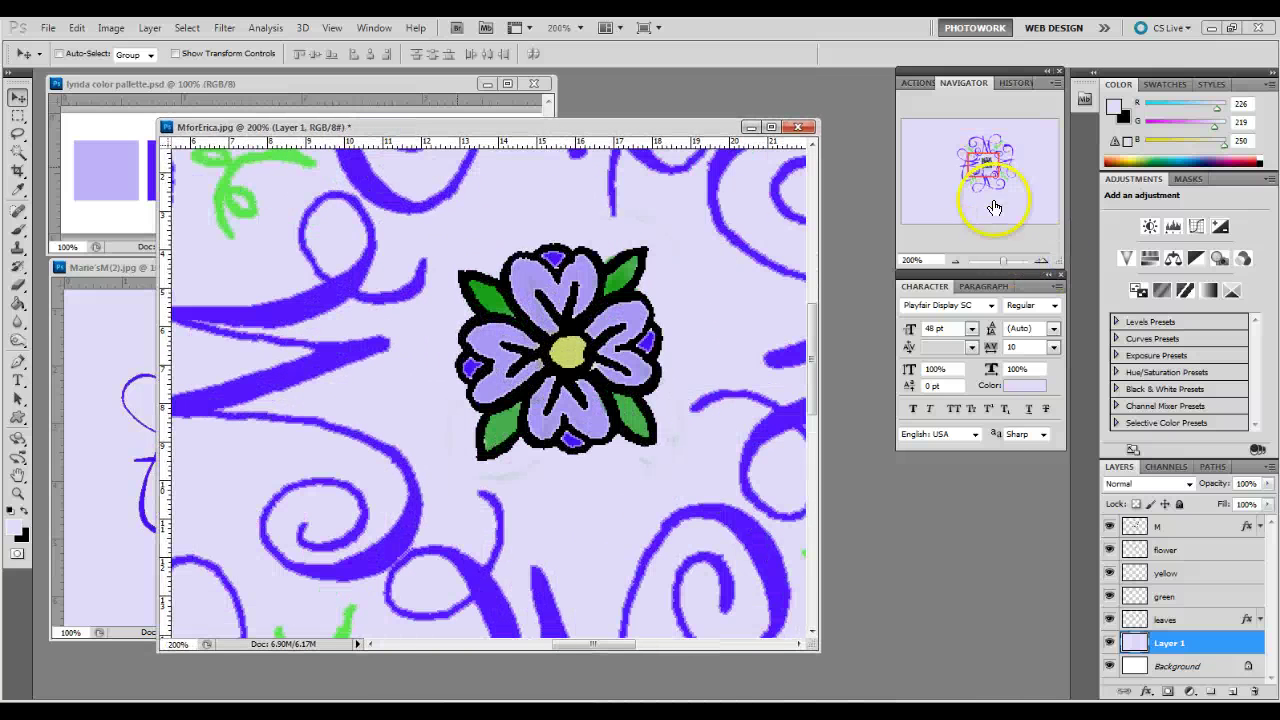
pyautogui.click(956, 260)
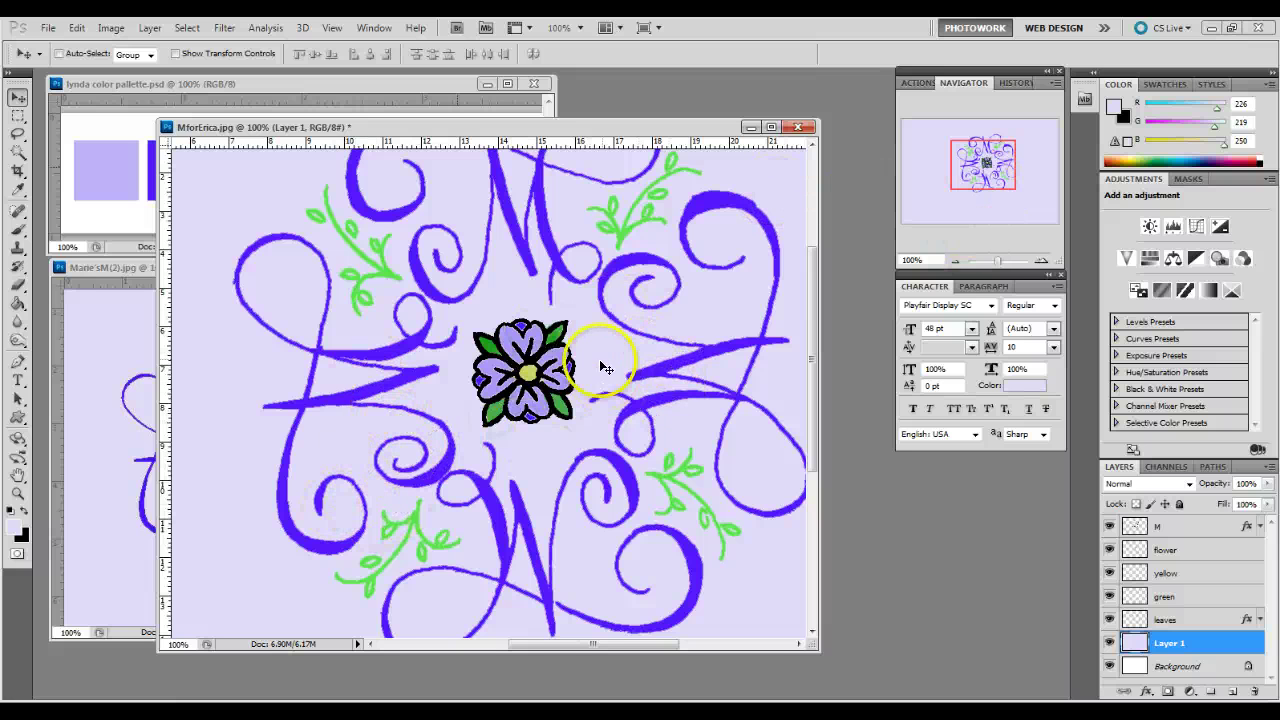
pyautogui.click(955, 260)
pyautogui.click(955, 260)
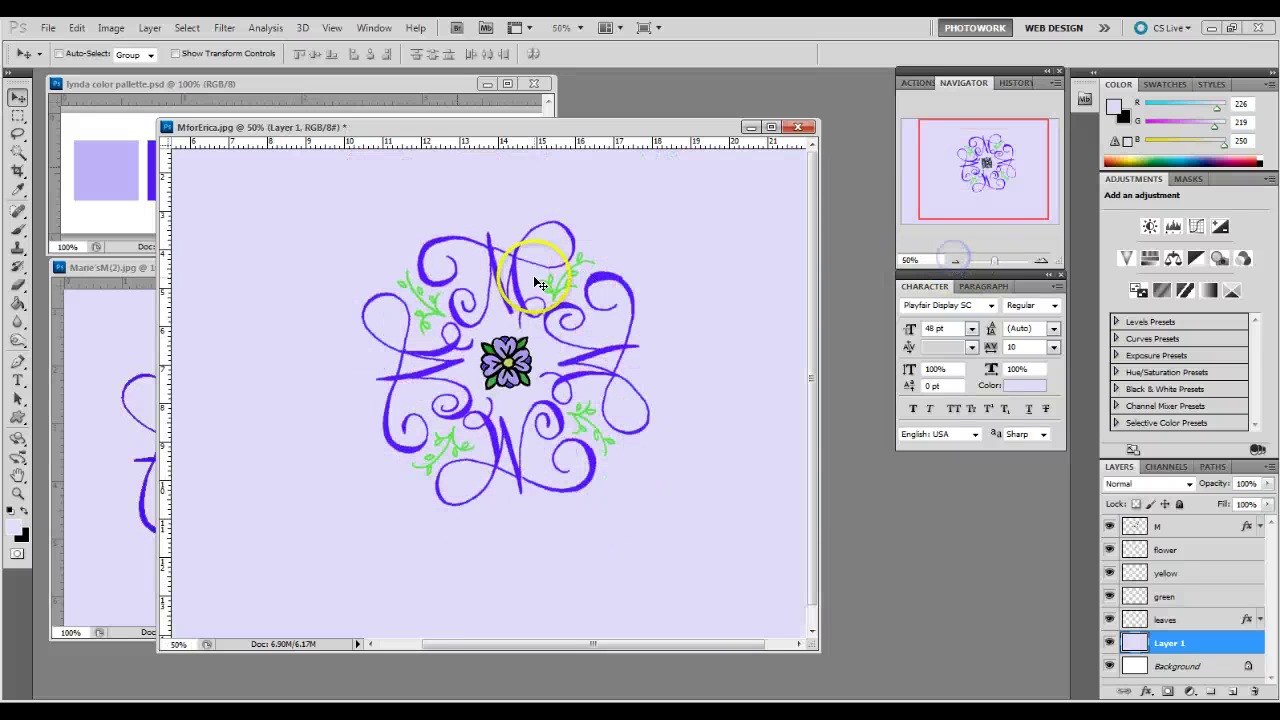
pyautogui.click(17, 171)
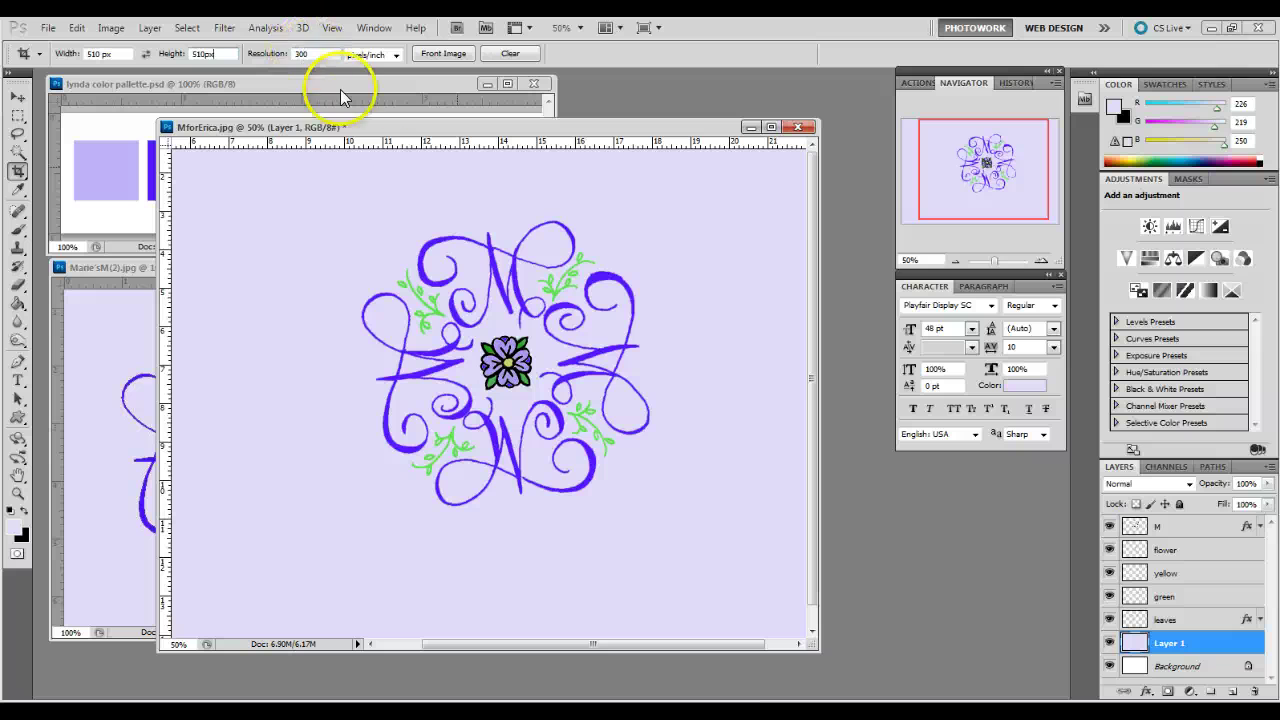
# Draw and tighten a square crop around the monogram, commit it, and view at 100%.
pyautogui.moveTo(320, 210)
pyautogui.mouseDown()
pyautogui.moveTo(634, 534)
pyautogui.moveTo(614, 553)
pyautogui.moveTo(580, 520)
pyautogui.moveTo(623, 534)
pyautogui.moveTo(303, 203)
pyautogui.moveTo(328, 233)
pyautogui.mouseUp()
pyautogui.moveTo(610, 522); pyautogui.dragTo(586, 491)
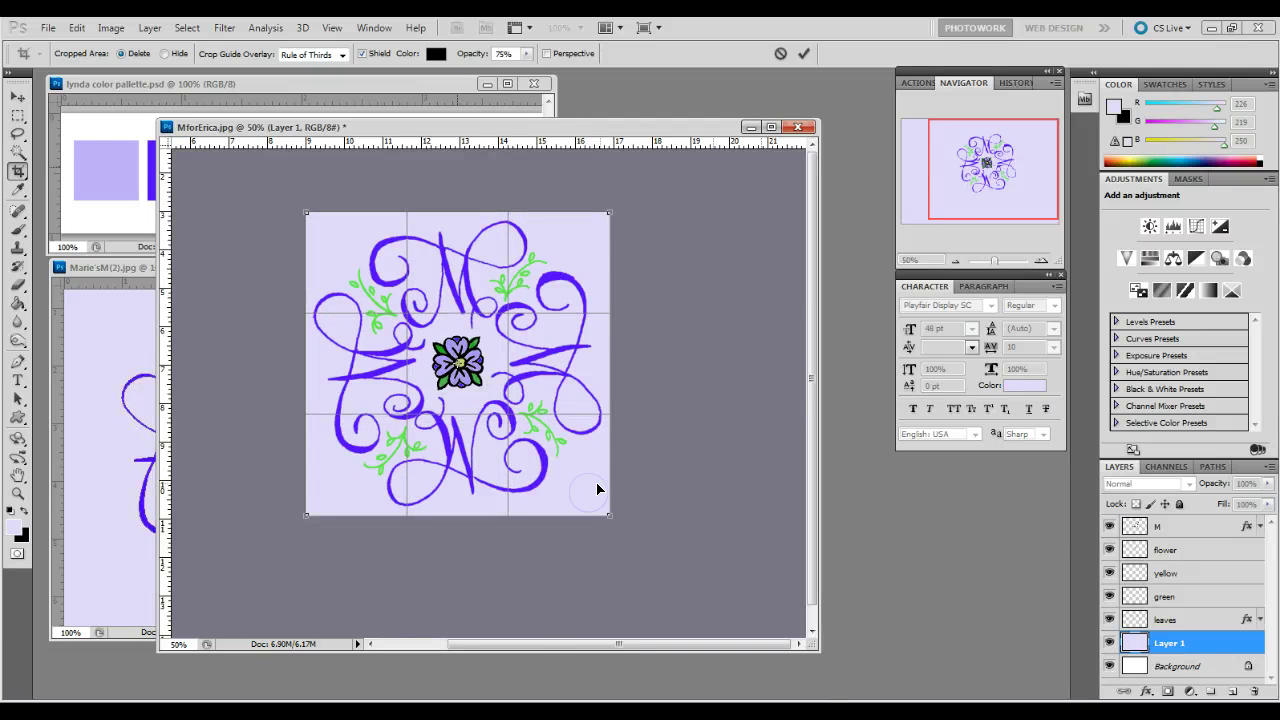
pyautogui.press('Return')
pyautogui.click(17, 96)
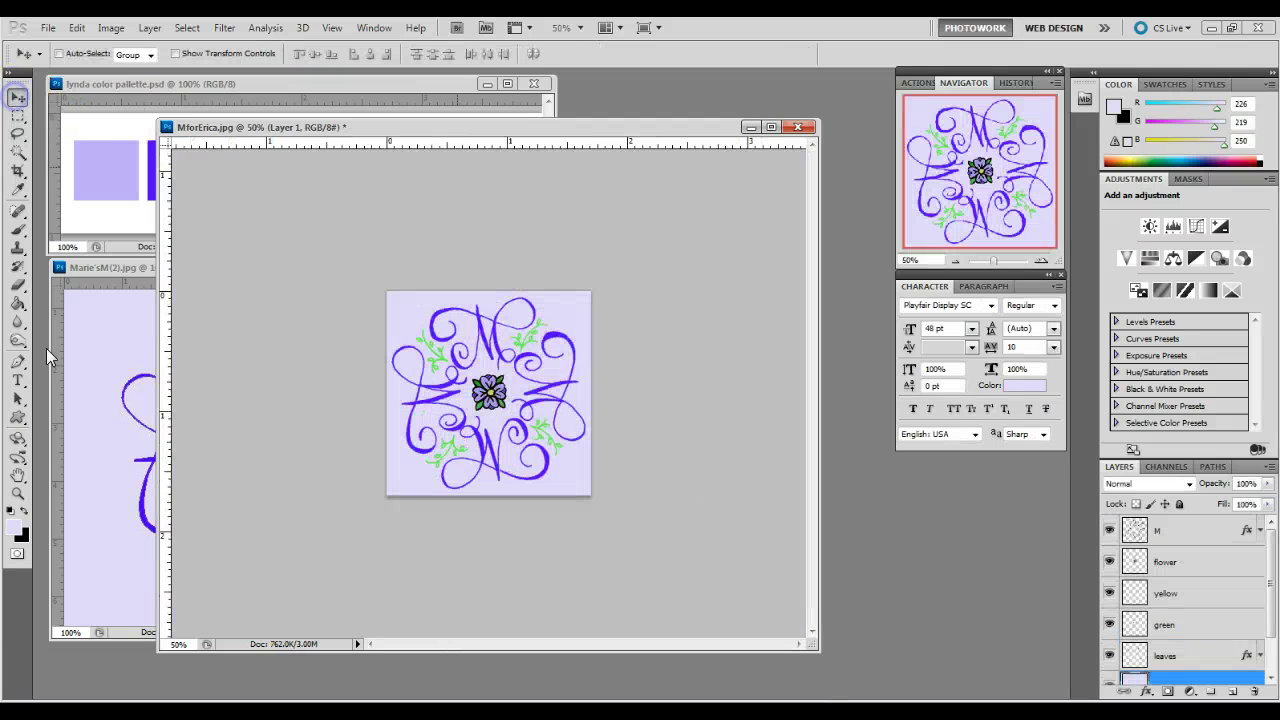
pyautogui.doubleClick(17, 490)
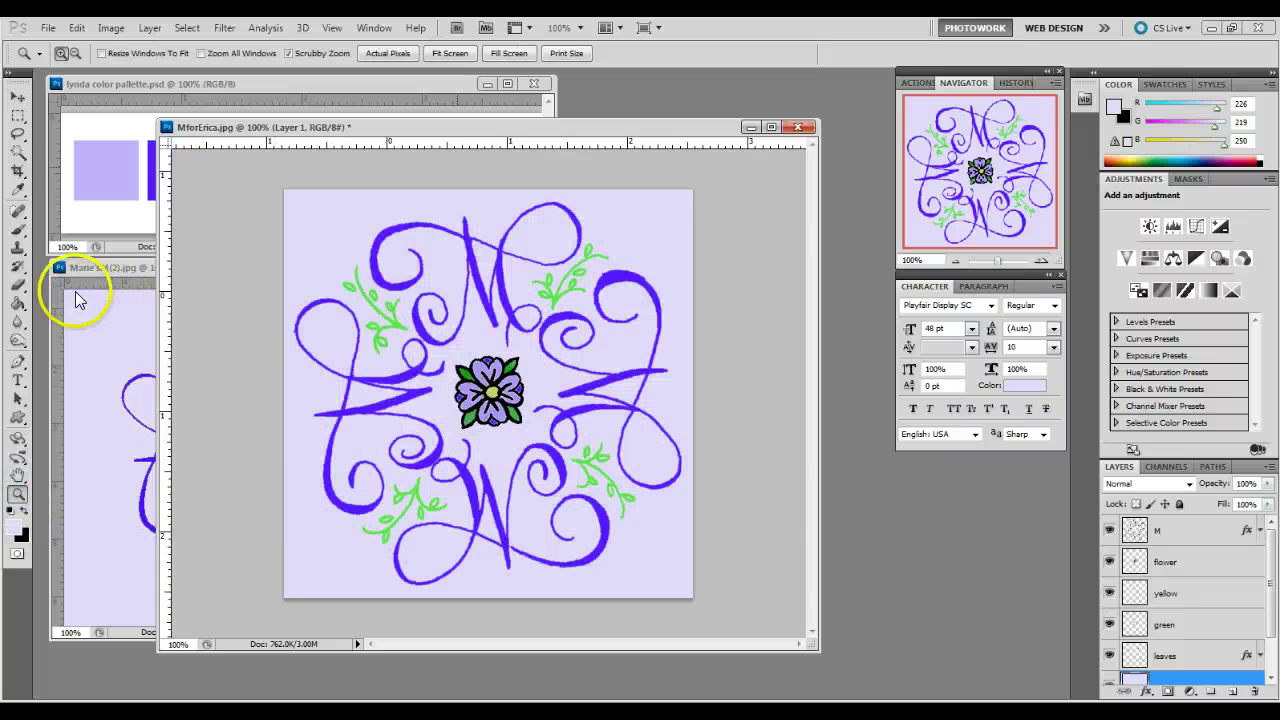